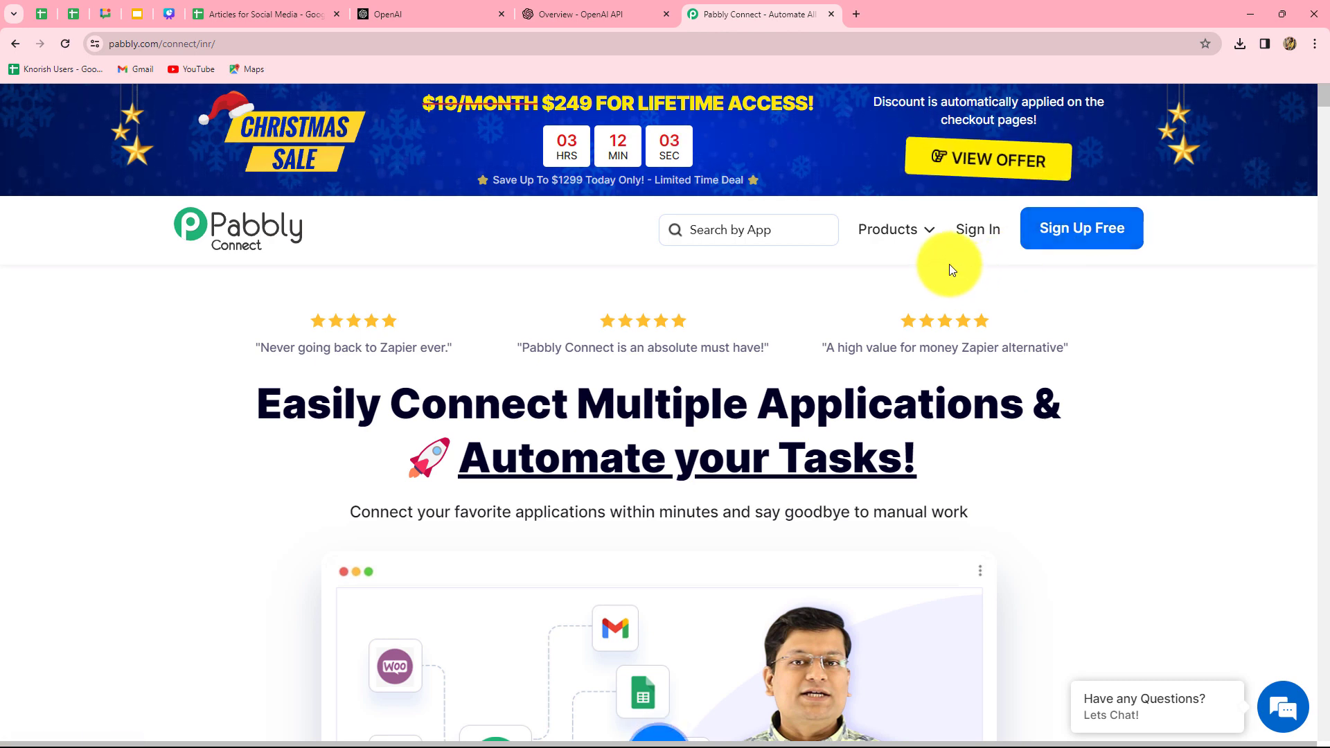
Open Pabbly Connect and create a workflow named "Generate Open AI Content for Webhook Response" in the Test Integrations folder
{"action": "left_click", "coordinate": [983, 234]}
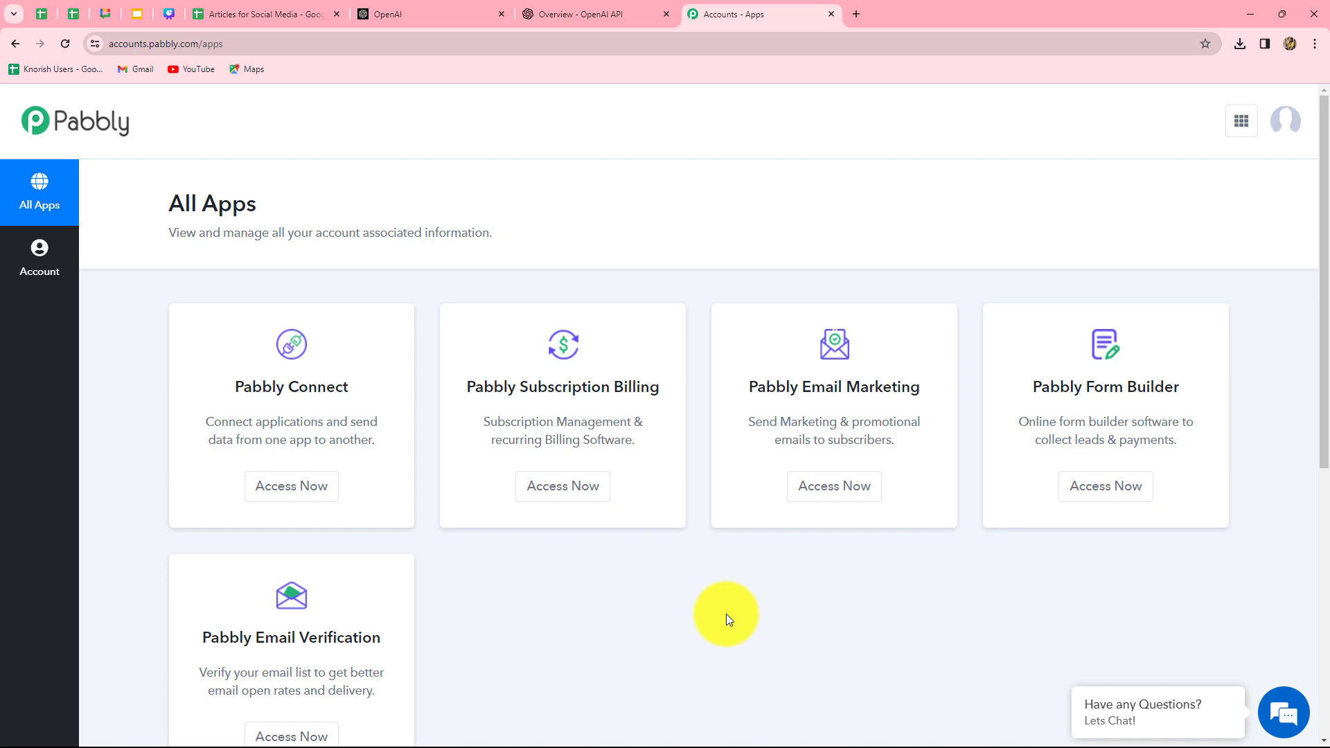
{"action": "left_click", "coordinate": [311, 485]}
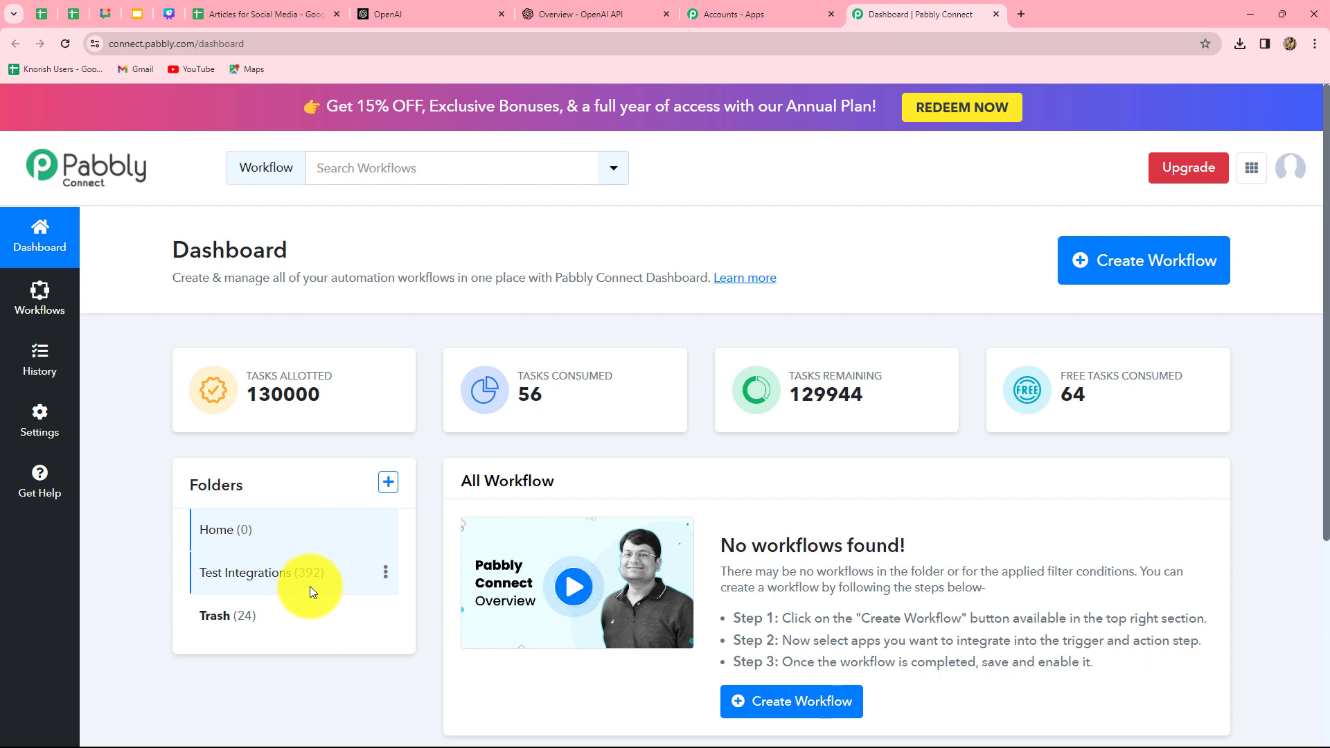
{"action": "left_click", "coordinate": [1138, 277]}
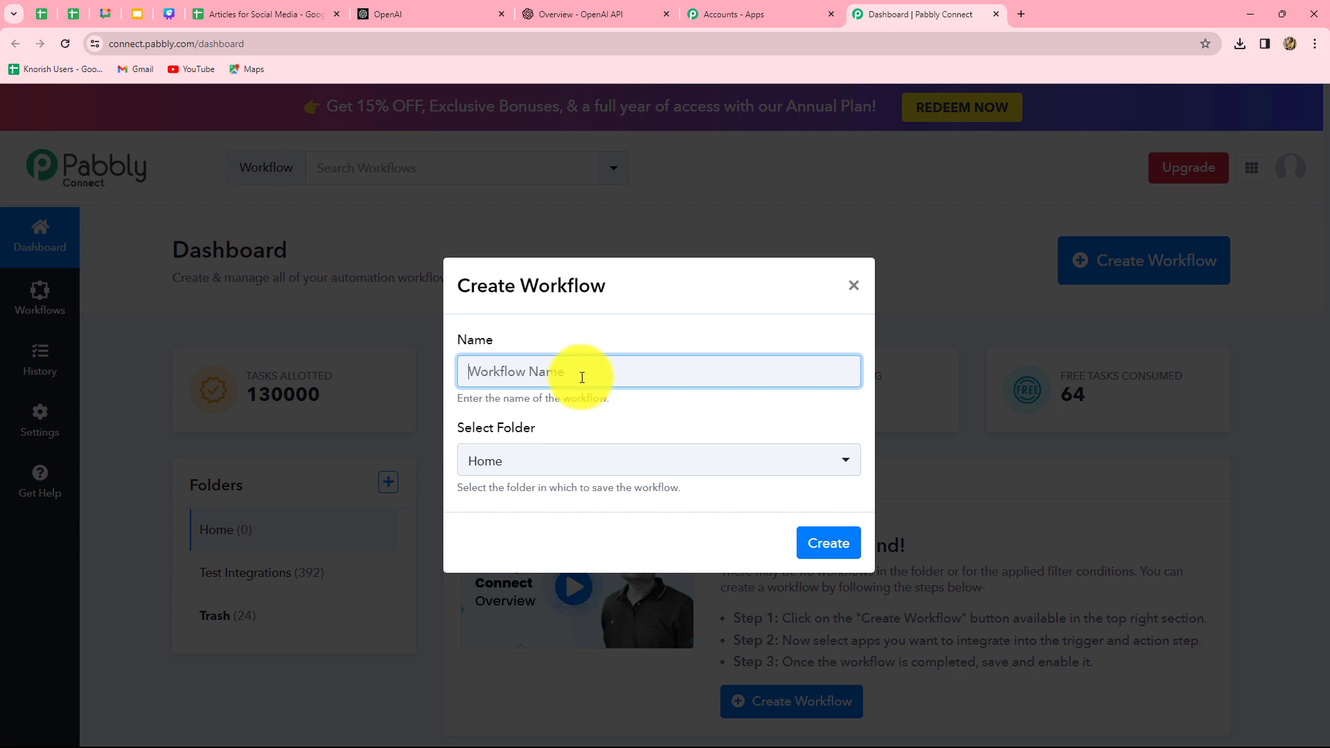
{"action": "type", "text": "Generate Open AI Content for Webhook Response"}
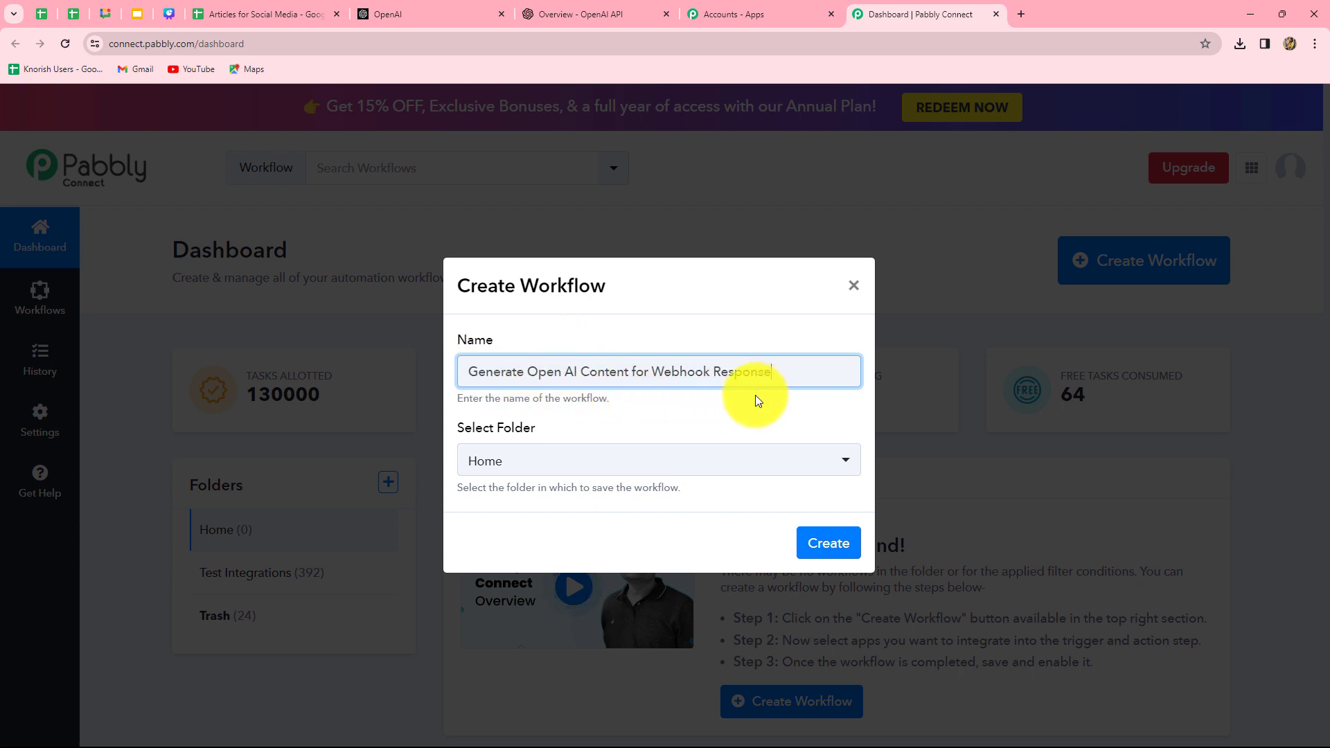
{"action": "left_click", "coordinate": [674, 462]}
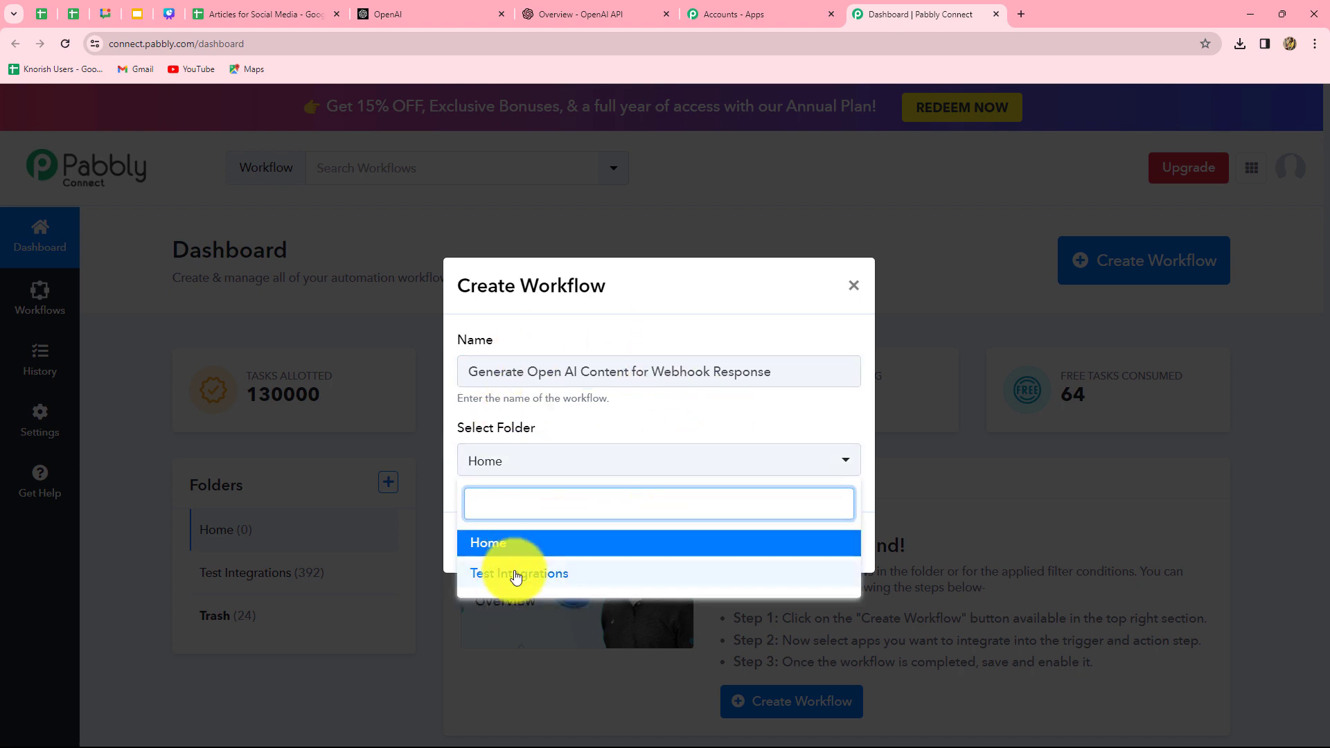
{"action": "left_click", "coordinate": [517, 575]}
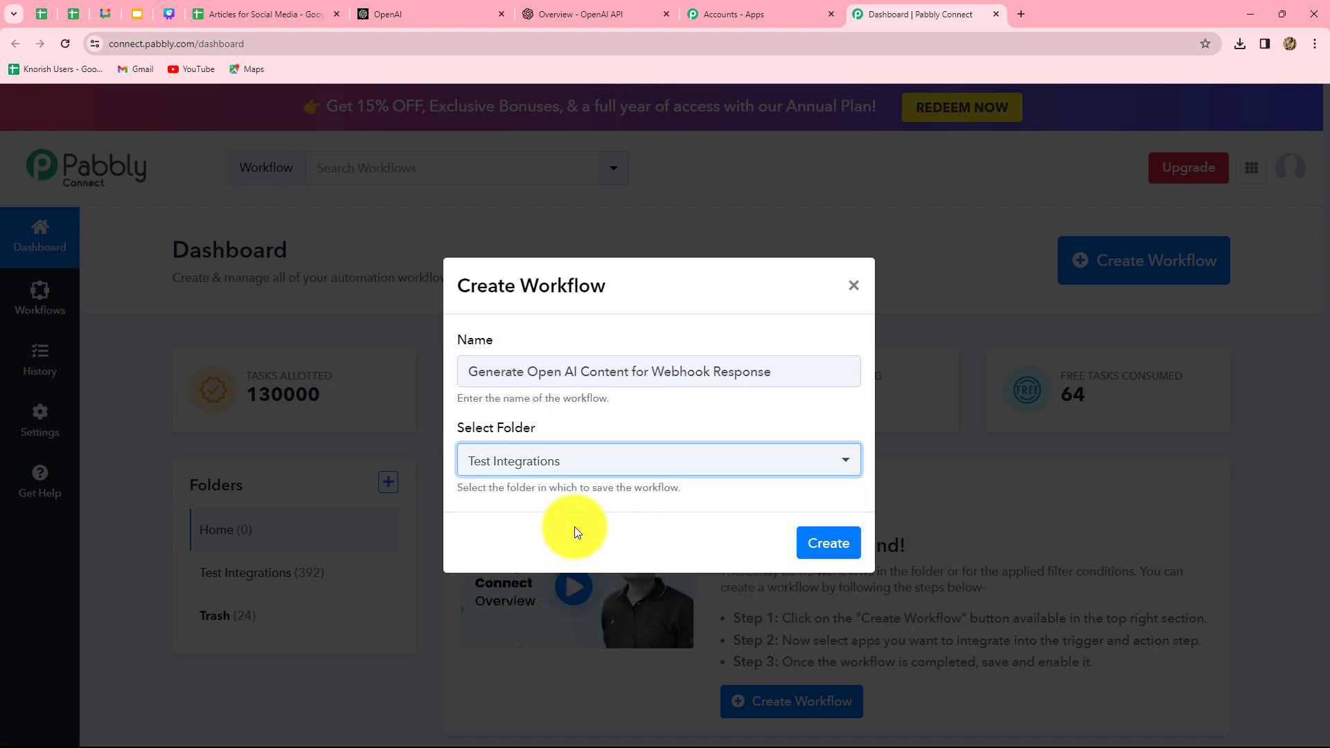
{"action": "left_click", "coordinate": [824, 544]}
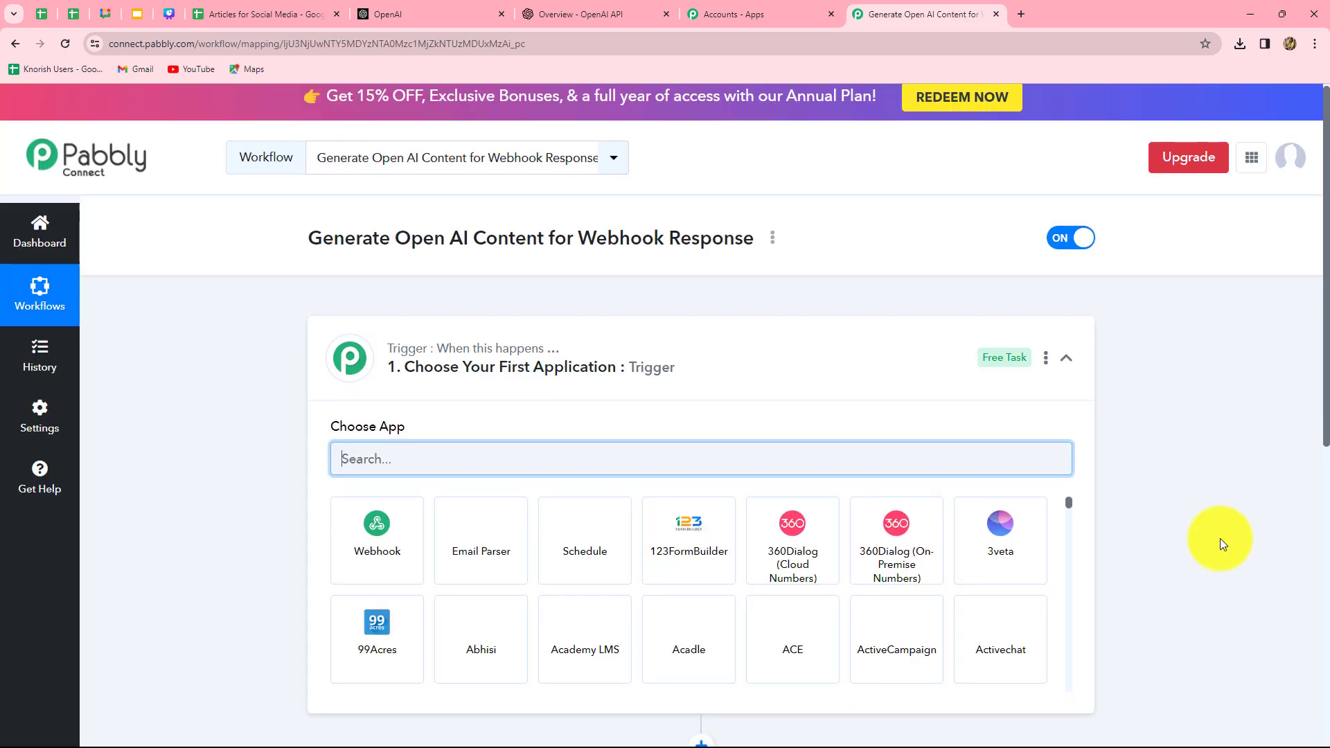
Look over the new workflow's trigger and action steps and the apps offered for the trigger
{"action": "scroll", "coordinate": [213, 307], "scroll_direction": "up", "scroll_amount": 1}
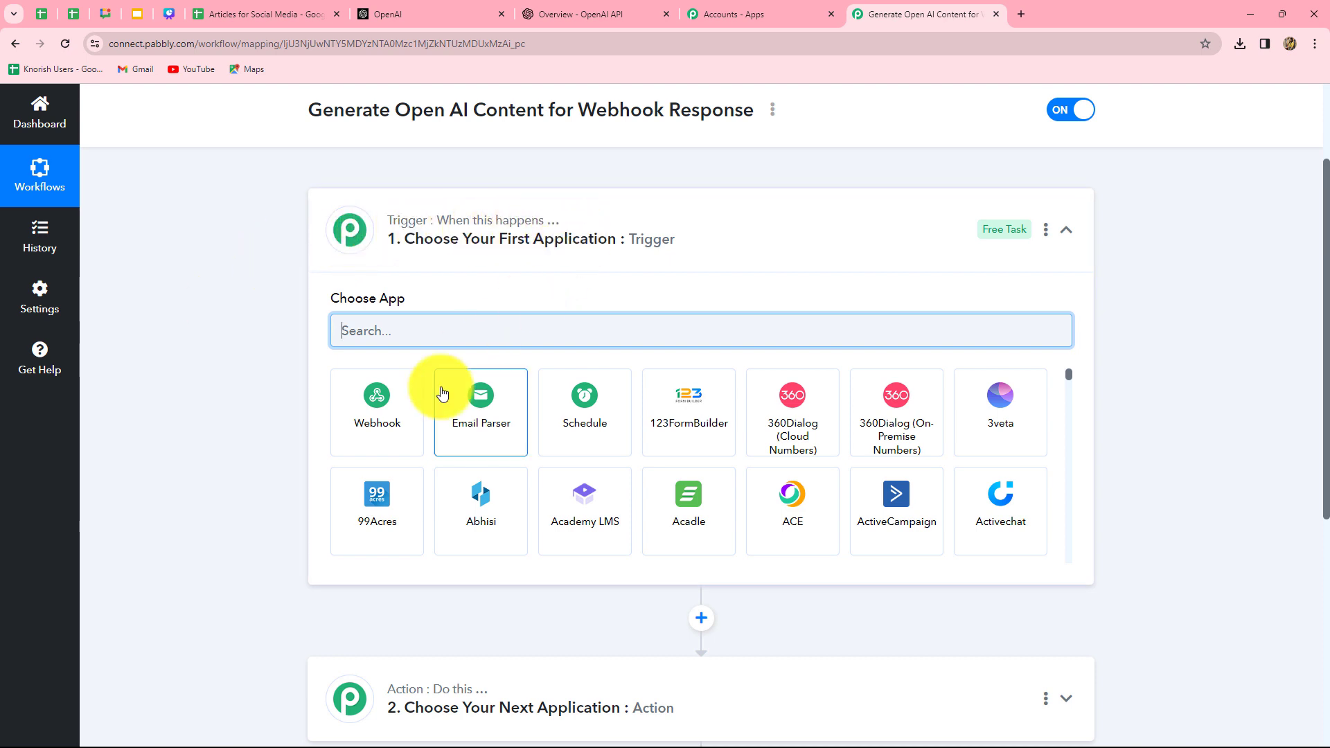
{"action": "scroll", "coordinate": [416, 437], "scroll_direction": "down", "scroll_amount": 3}
{"action": "scroll", "coordinate": [187, 543], "scroll_direction": "down", "scroll_amount": 2}
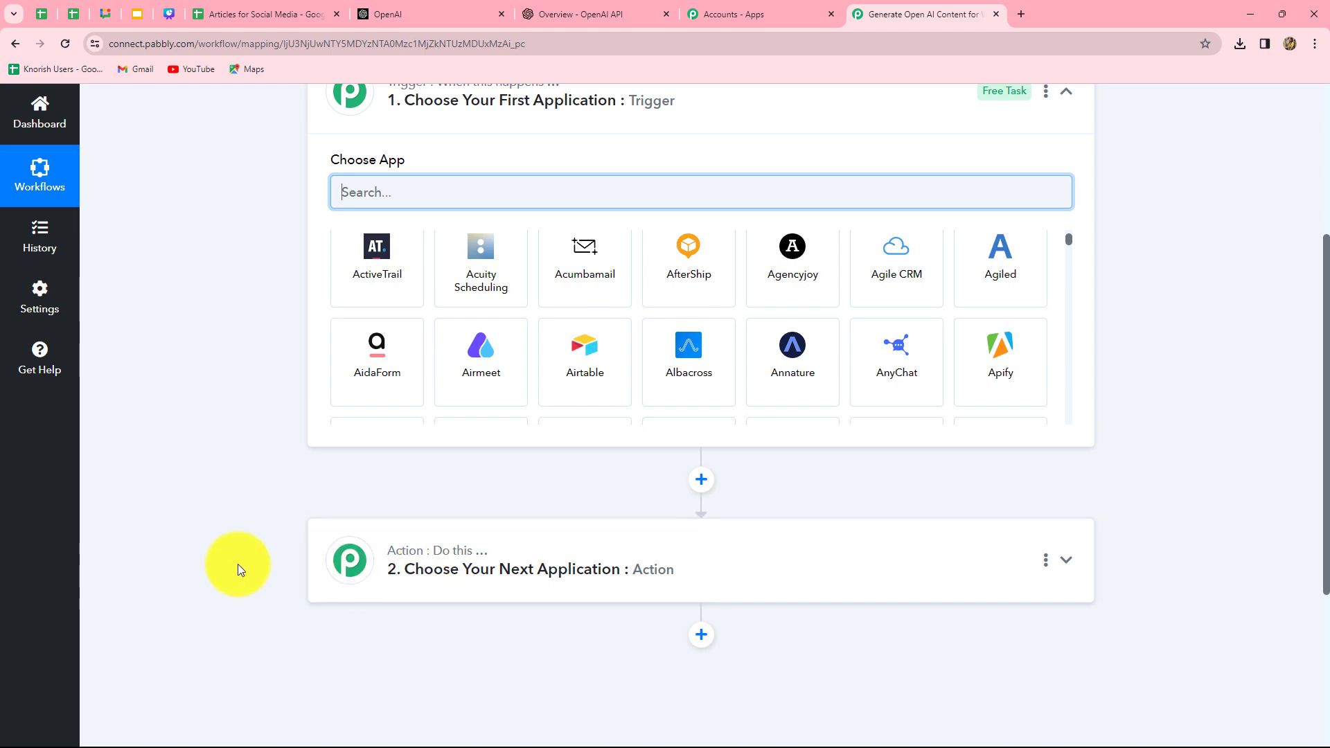
{"action": "scroll", "coordinate": [255, 451], "scroll_direction": "up", "scroll_amount": 4}
{"action": "scroll", "coordinate": [255, 450], "scroll_direction": "down", "scroll_amount": 2}
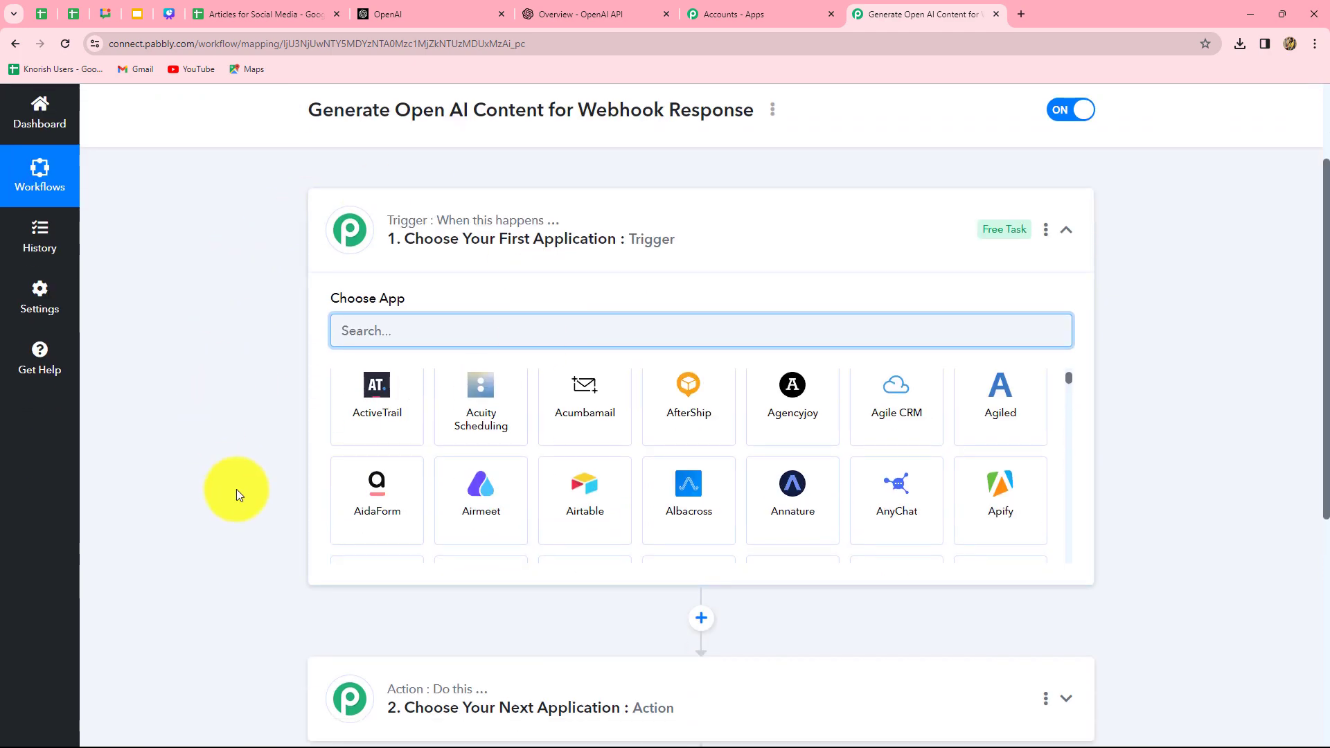
{"action": "scroll", "coordinate": [246, 510], "scroll_direction": "down", "scroll_amount": 2}
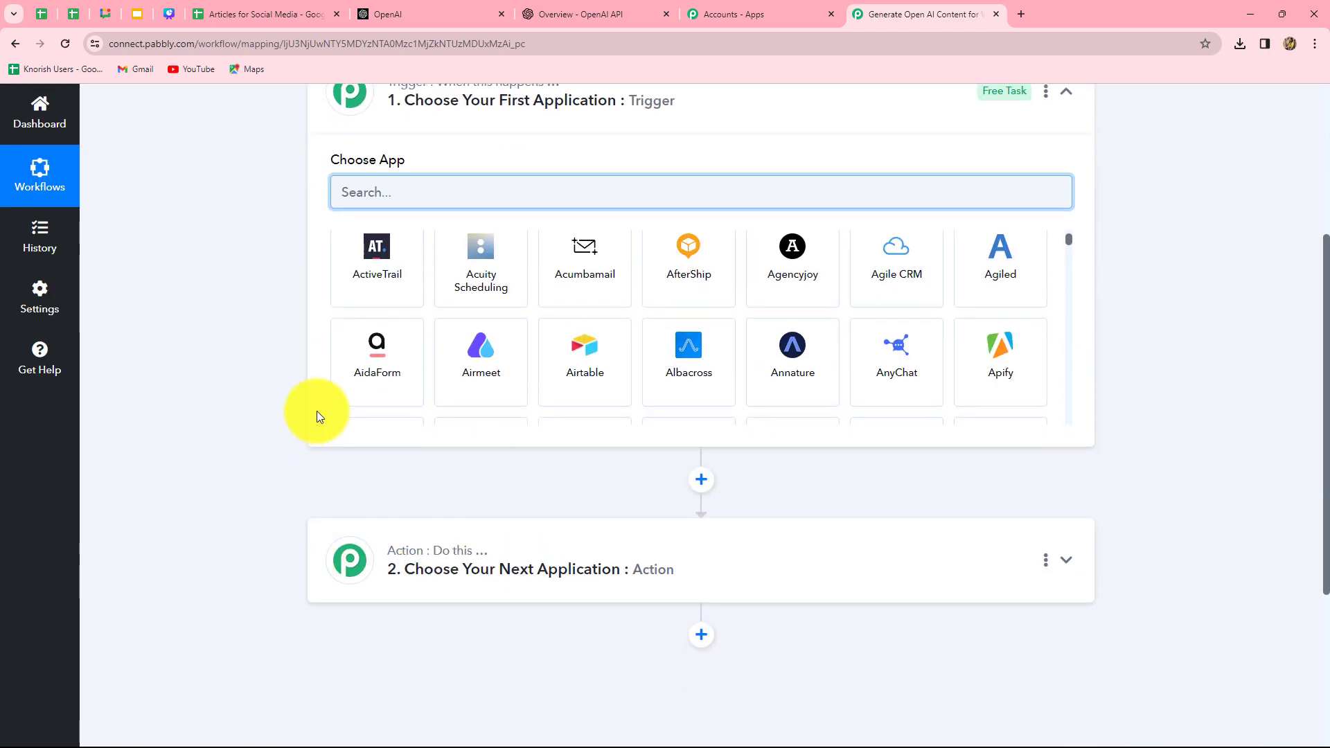
{"action": "scroll", "coordinate": [283, 438], "scroll_direction": "up", "scroll_amount": 2}
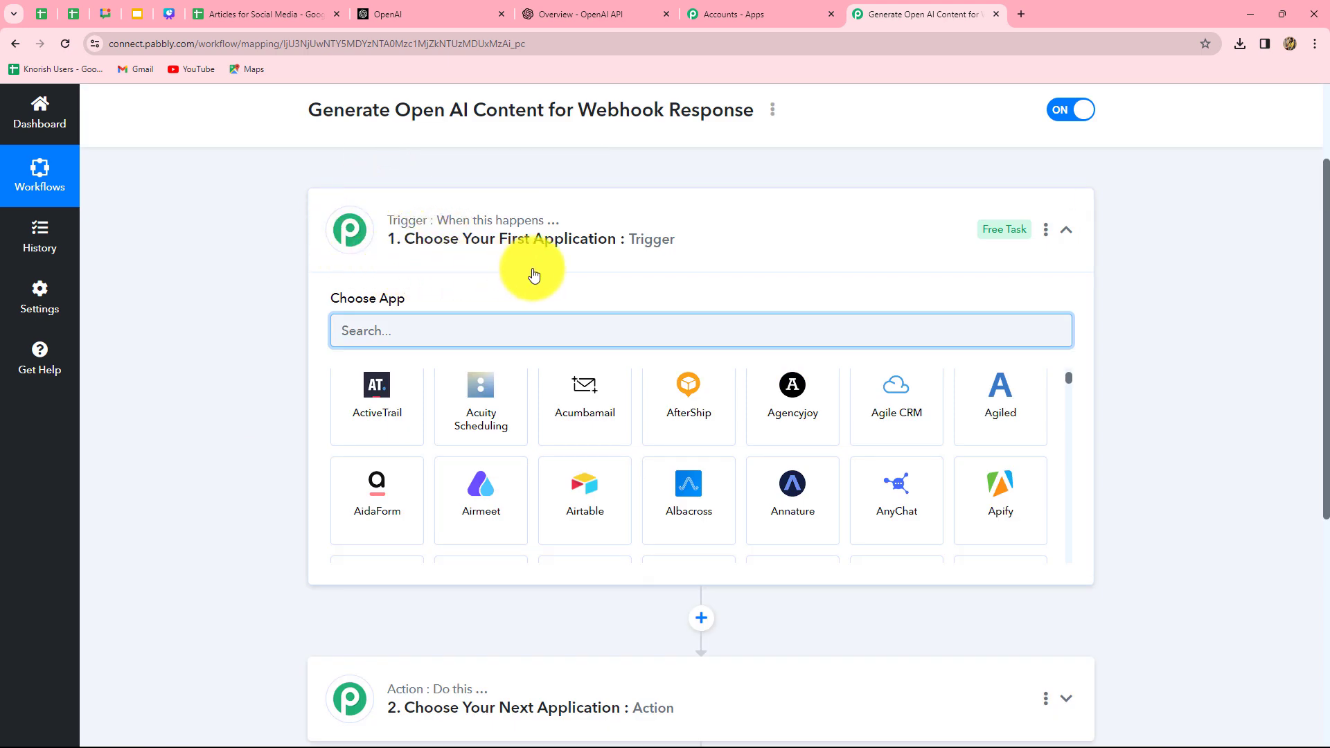
{"action": "mouse_move", "coordinate": [458, 696]}
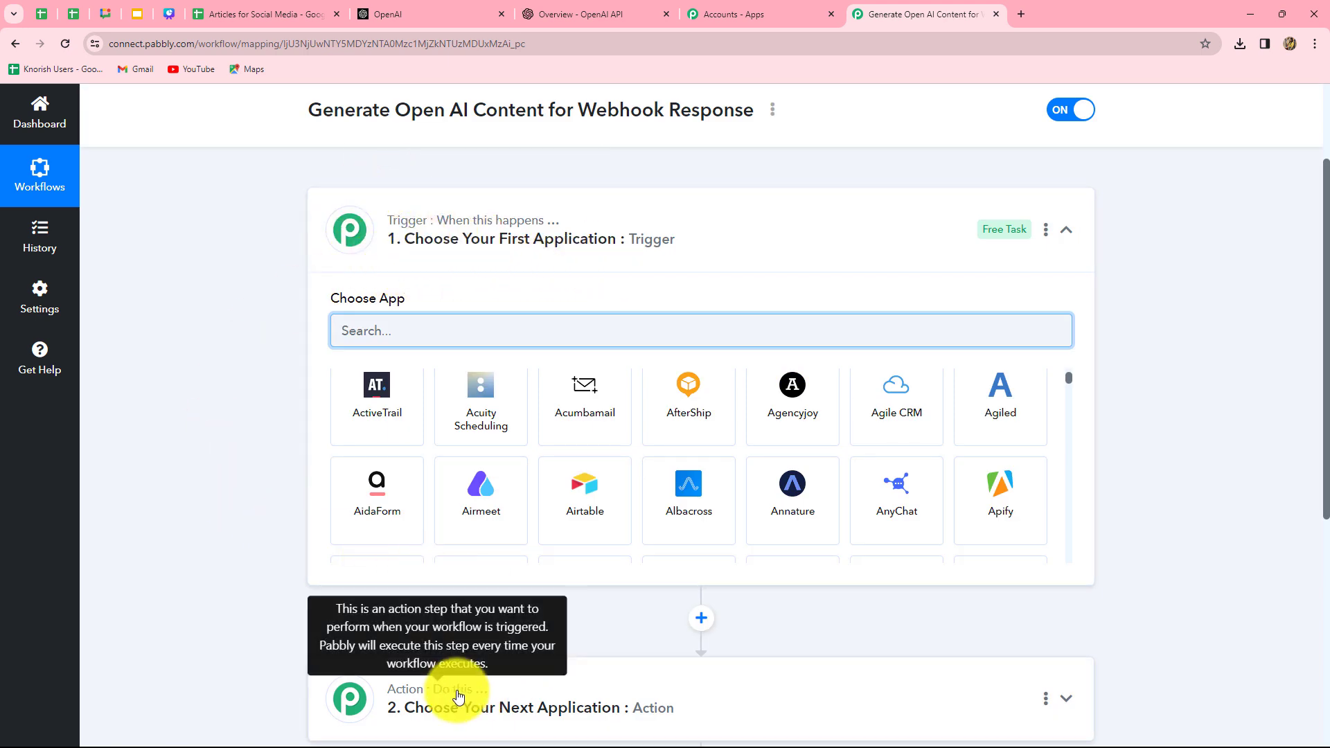
{"action": "scroll", "coordinate": [635, 683], "scroll_direction": "down", "scroll_amount": 2}
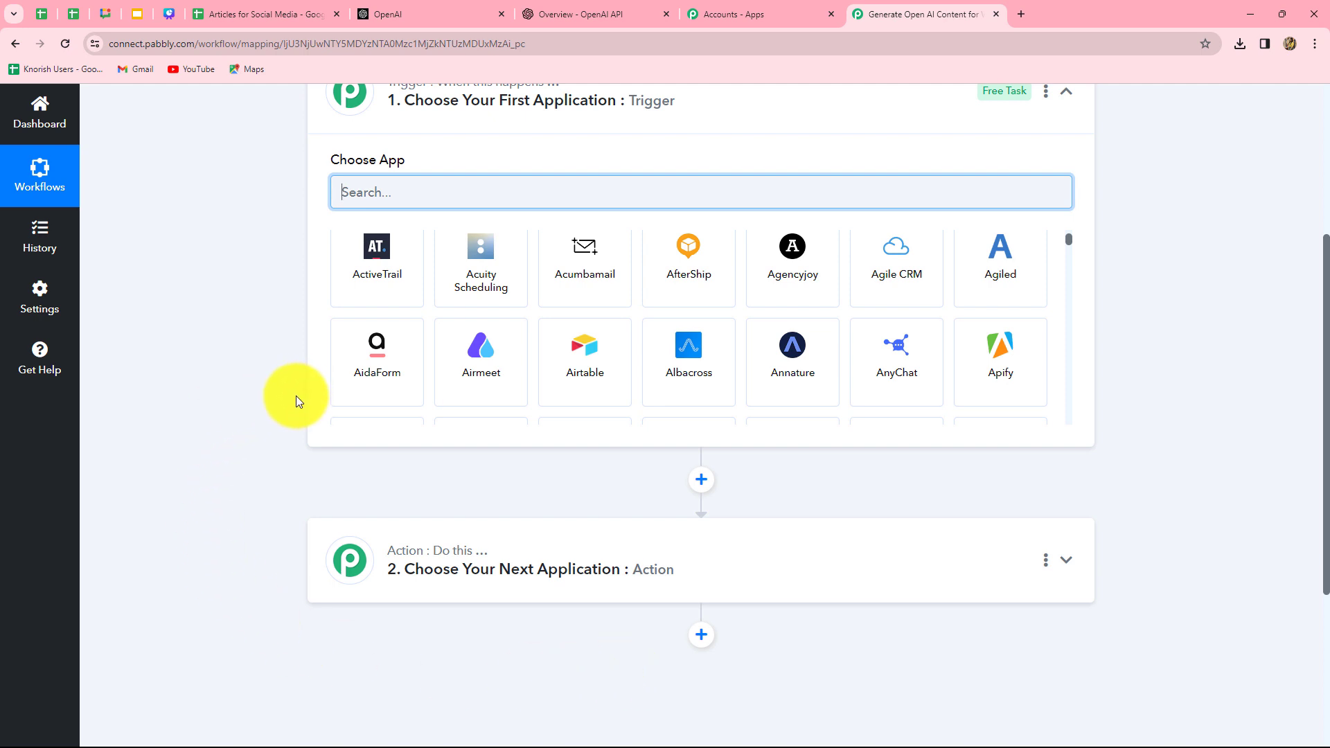
Search the trigger apps for "Webh" and choose Webhook as the workflow's trigger application
{"action": "scroll", "coordinate": [297, 396], "scroll_direction": "up", "scroll_amount": 1}
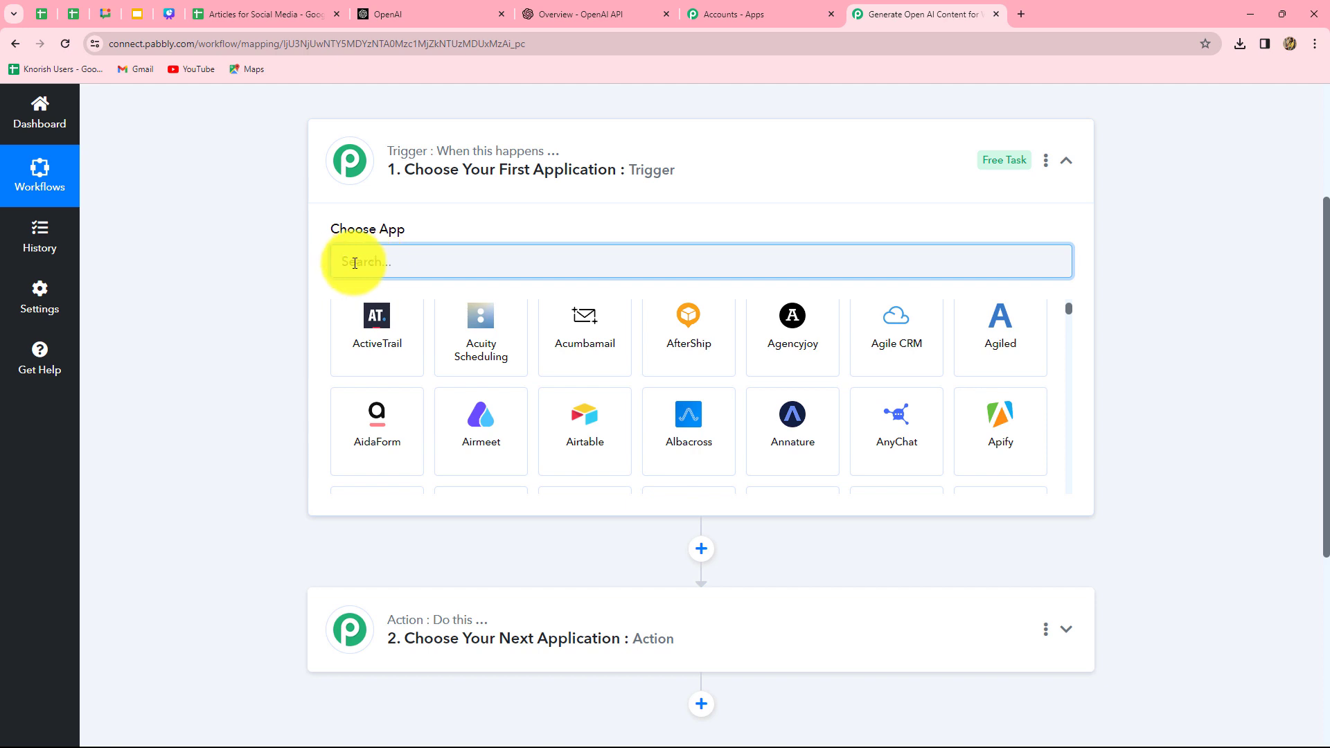
{"action": "type", "text": "Webh"}
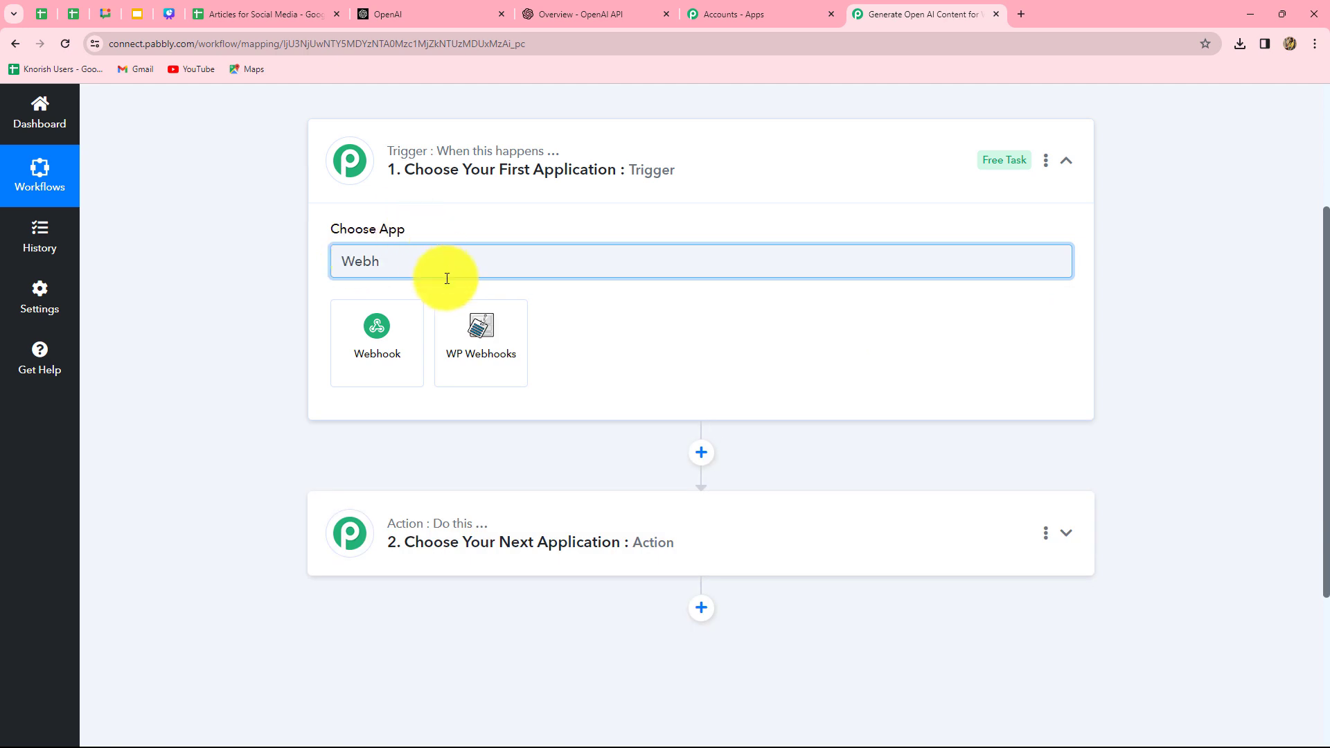
{"action": "left_click", "coordinate": [386, 327]}
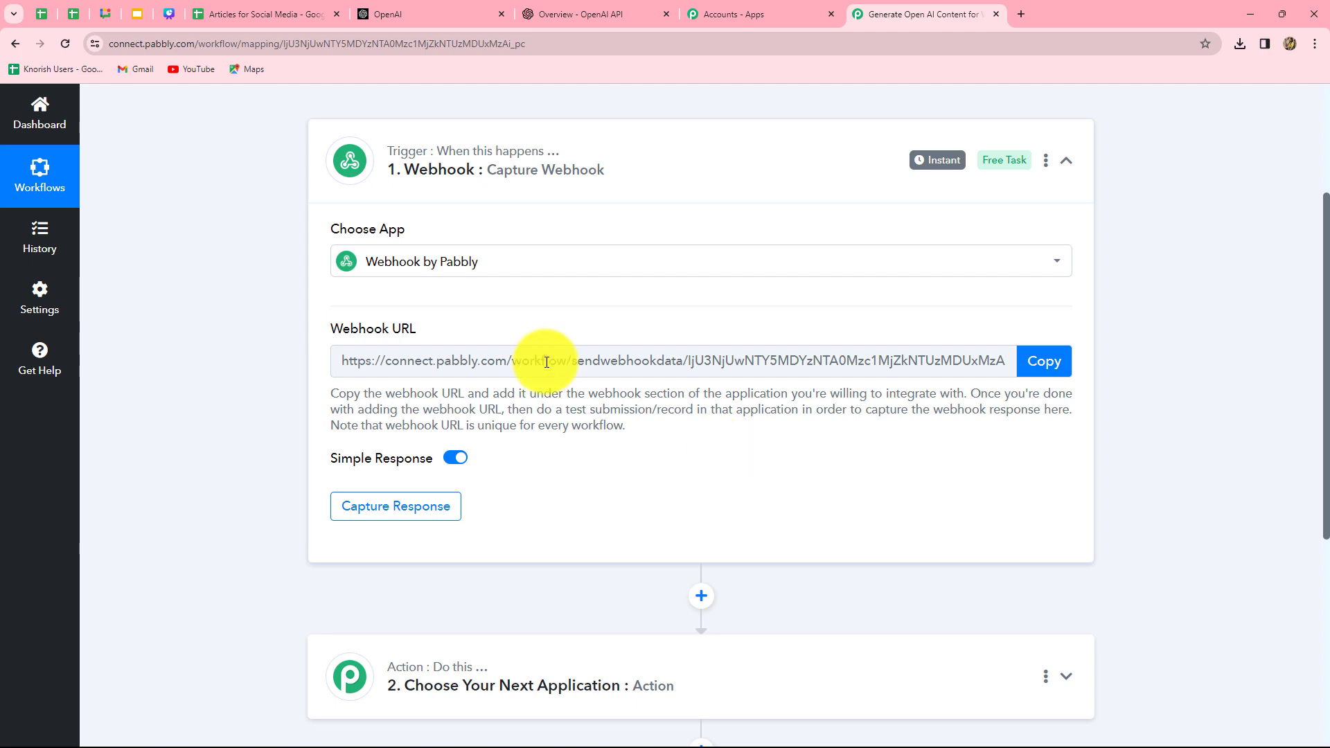
Check the columns of the Articles for Social Media spreadsheet, and copy the webhook URL from the workflow's trigger step
{"action": "left_click", "coordinate": [253, 13]}
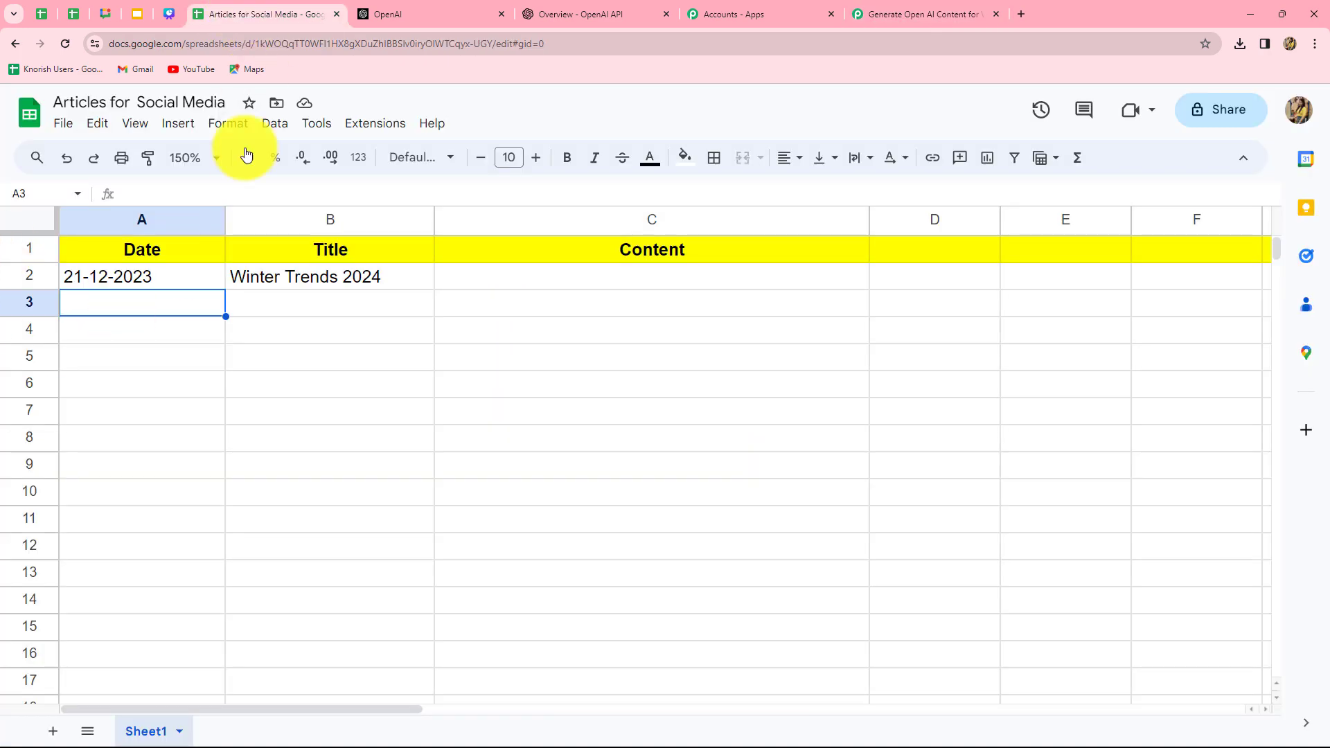
{"action": "left_click", "coordinate": [888, 19]}
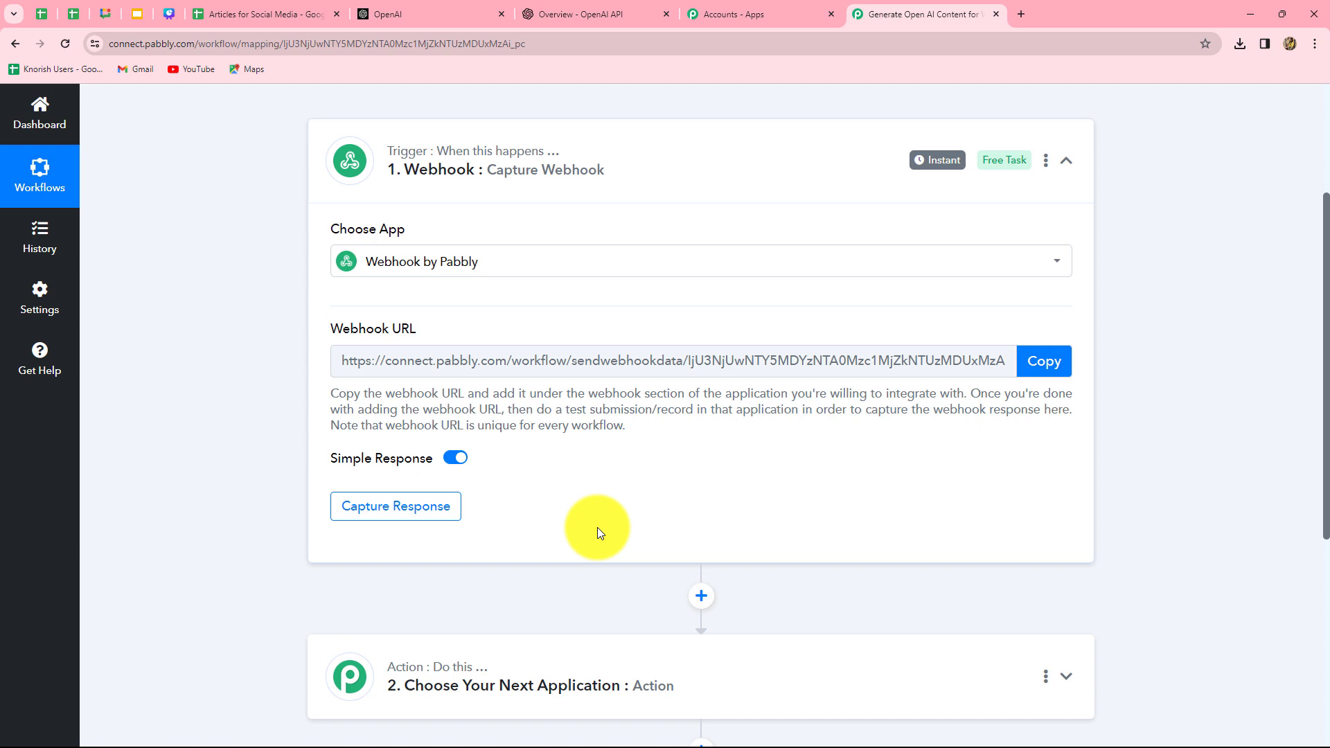
{"action": "left_click", "coordinate": [263, 12]}
{"action": "left_click", "coordinate": [901, 11]}
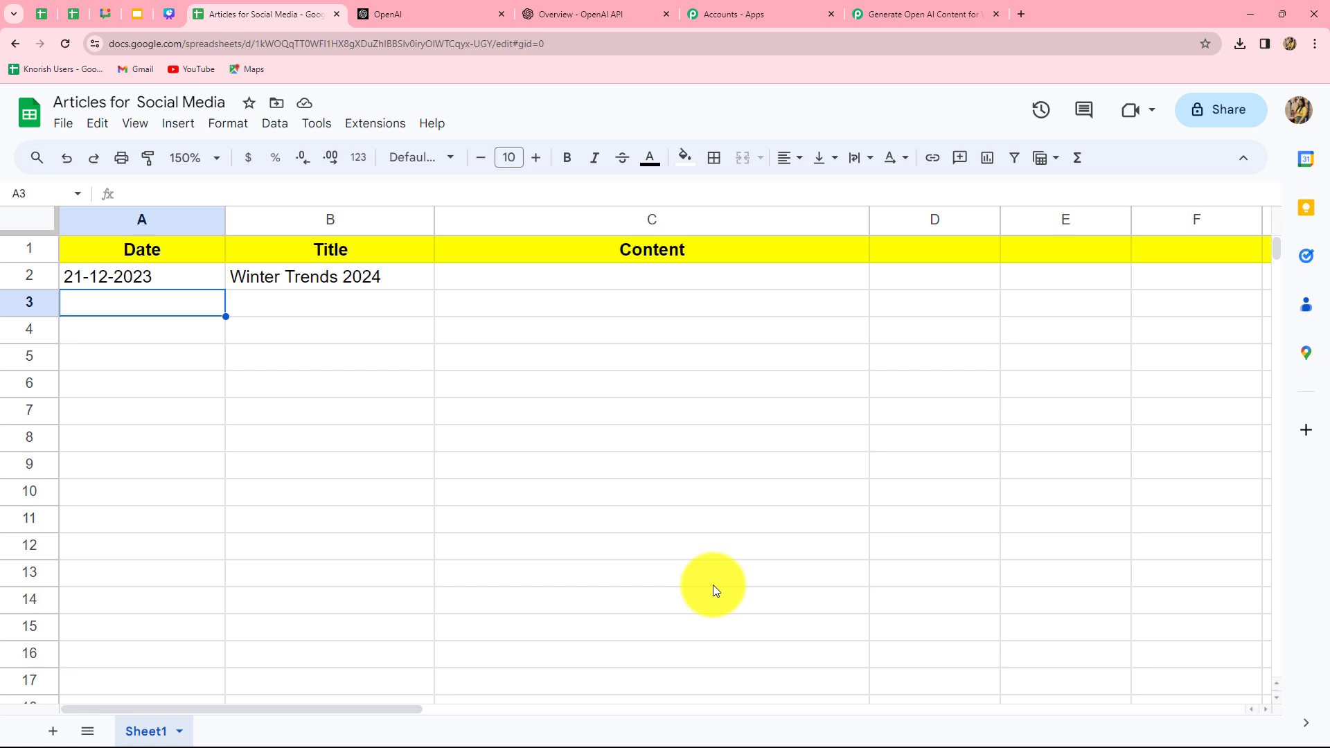
{"action": "left_click", "coordinate": [925, 20]}
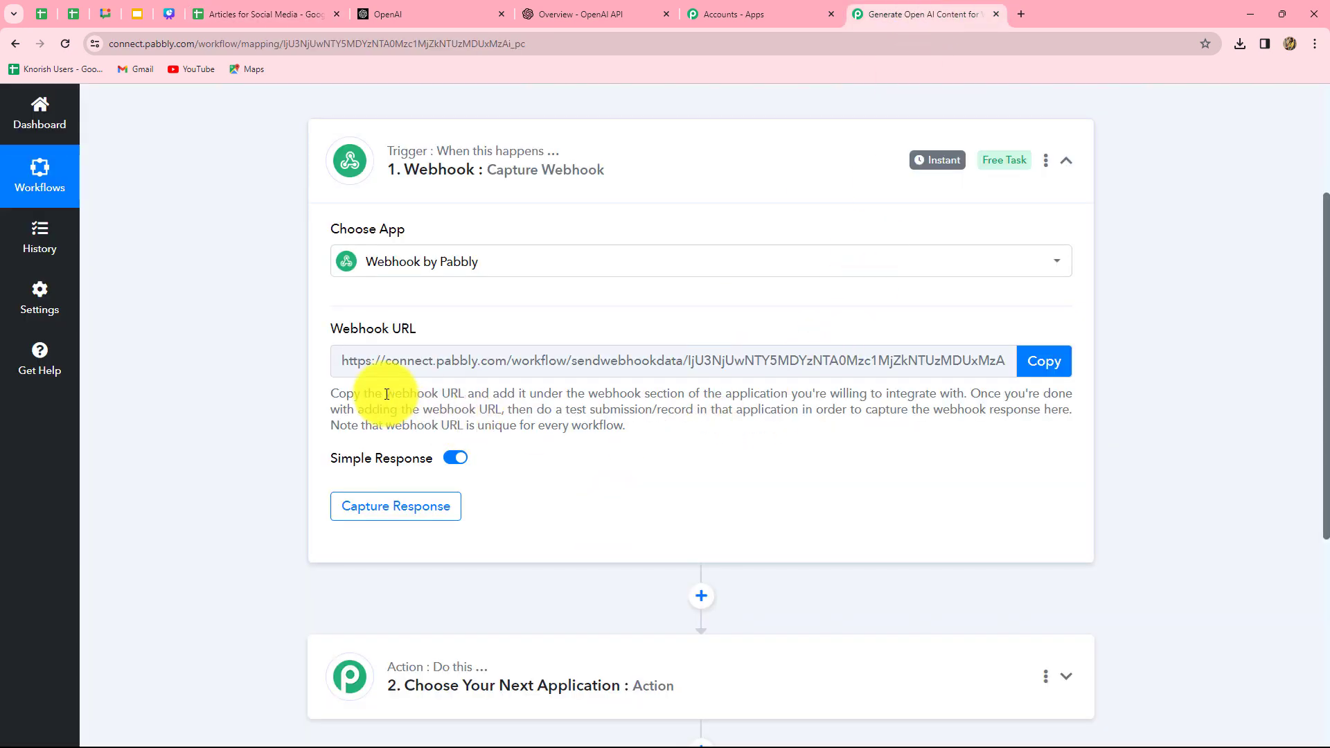
{"action": "left_click", "coordinate": [1043, 362]}
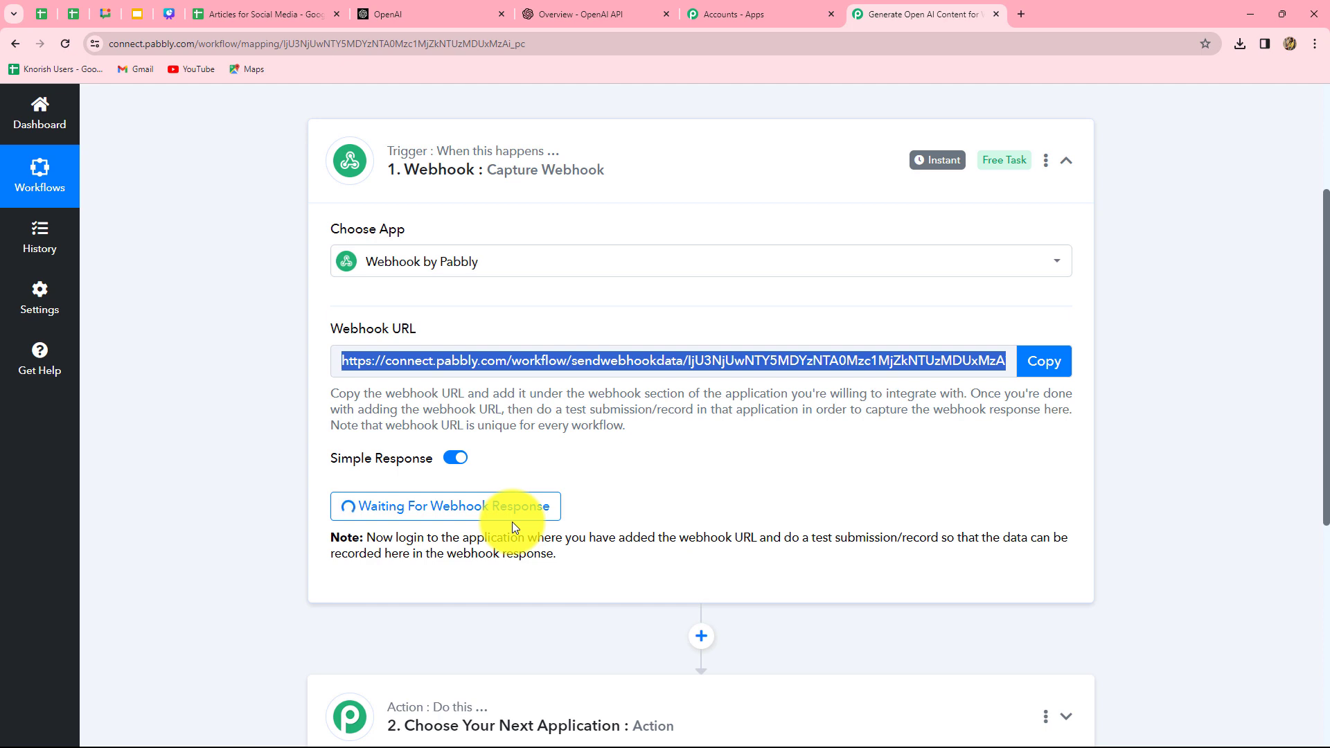
In the Articles for Social Media spreadsheet, look up the Pabbly Connect Webhooks add-on in the Google Workspace Marketplace
{"action": "left_click", "coordinate": [290, 14]}
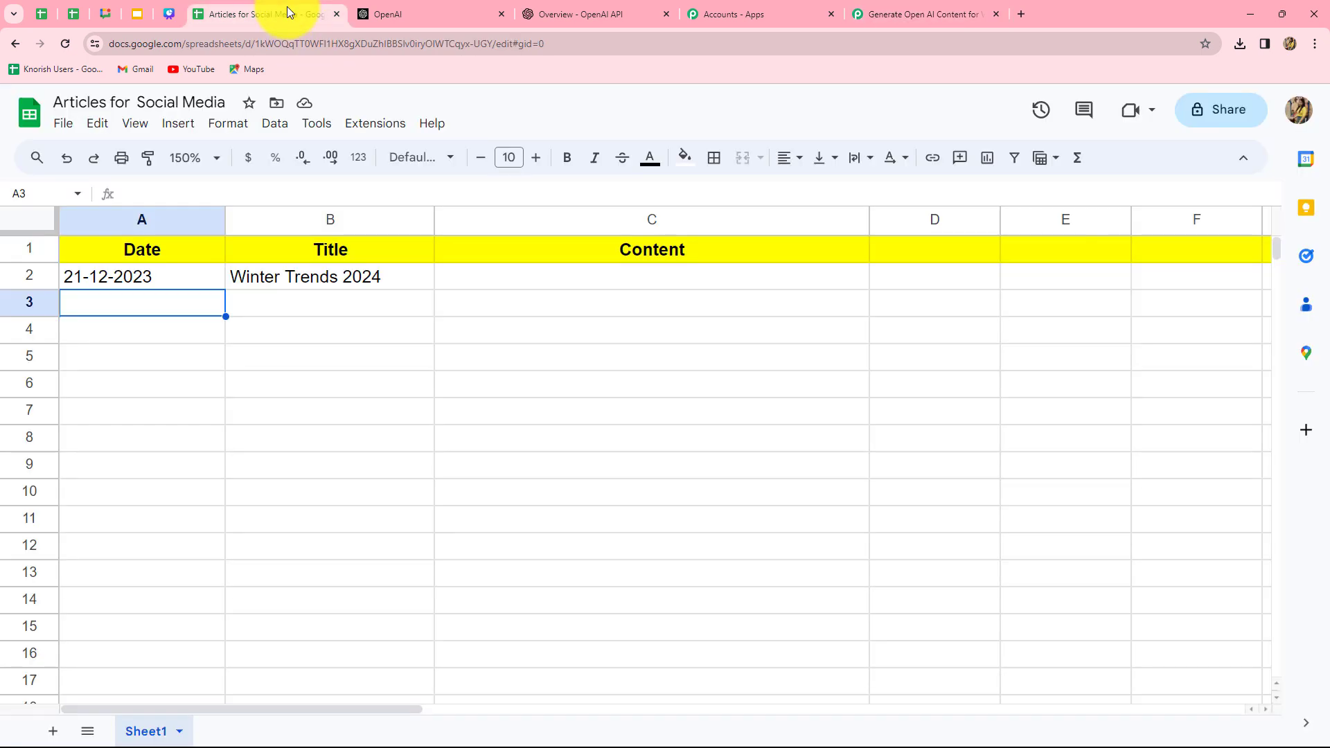
{"action": "left_click", "coordinate": [363, 130]}
{"action": "mouse_move", "coordinate": [402, 157]}
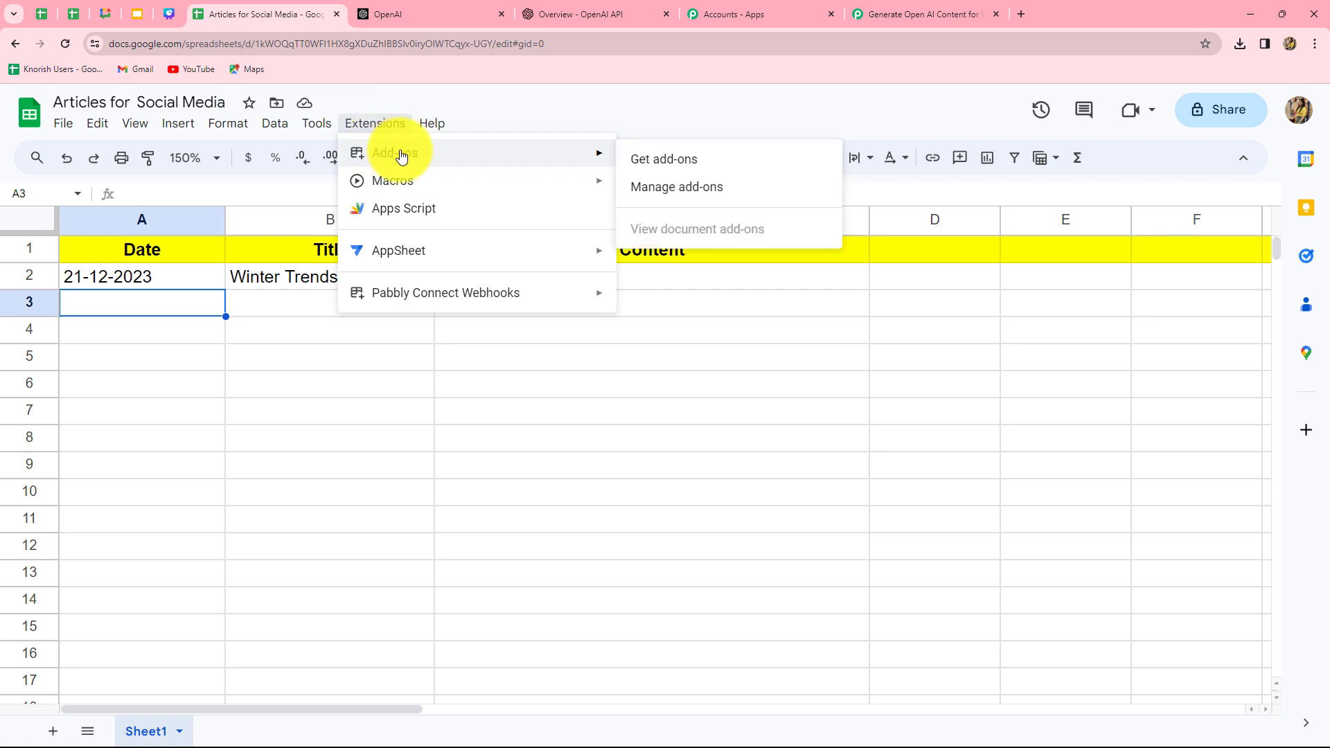
{"action": "left_click", "coordinate": [638, 164]}
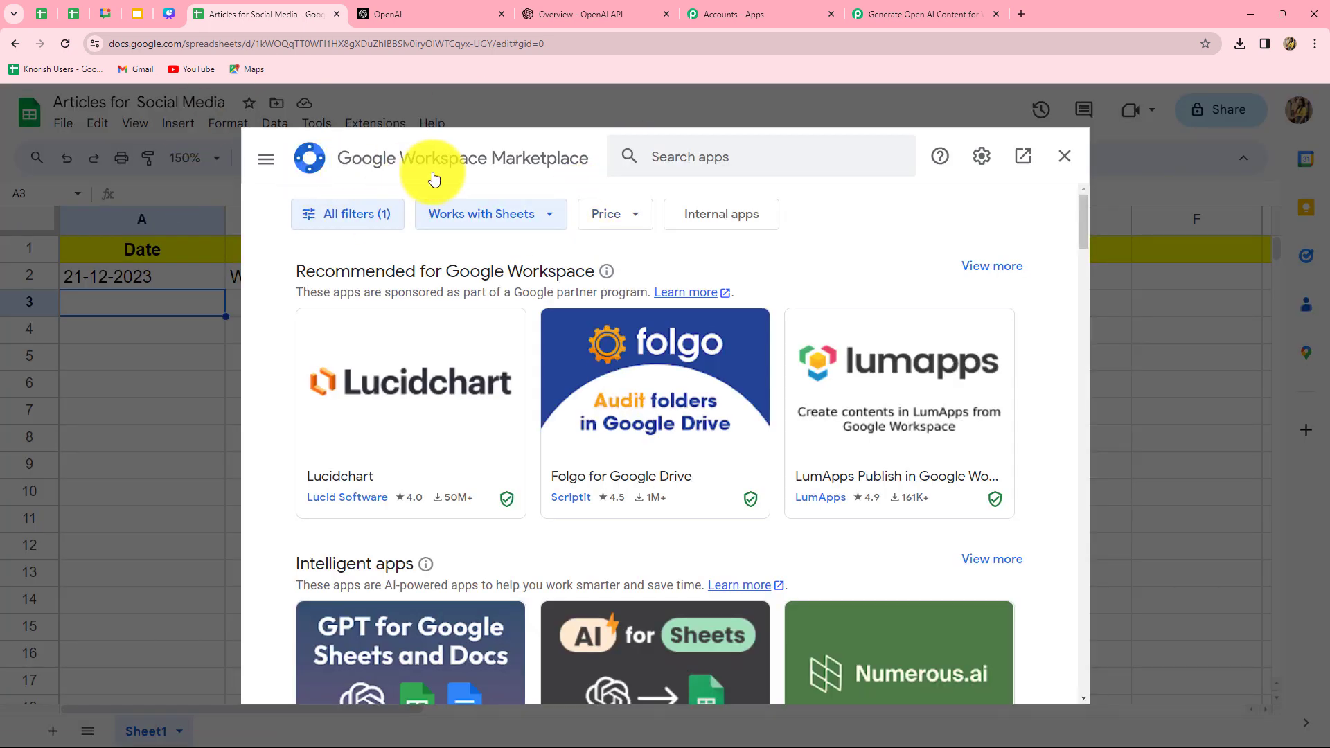
{"action": "left_click", "coordinate": [664, 155]}
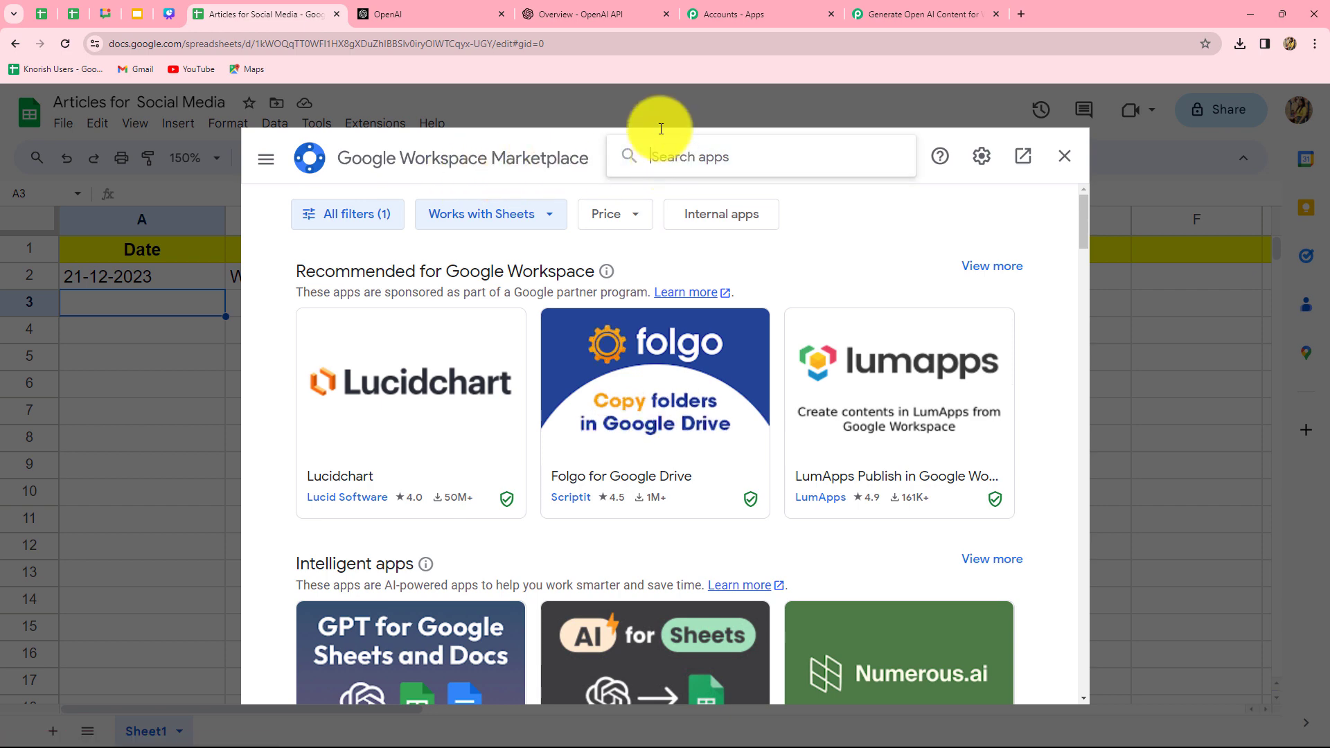
{"action": "type", "text": "Pabbl"}
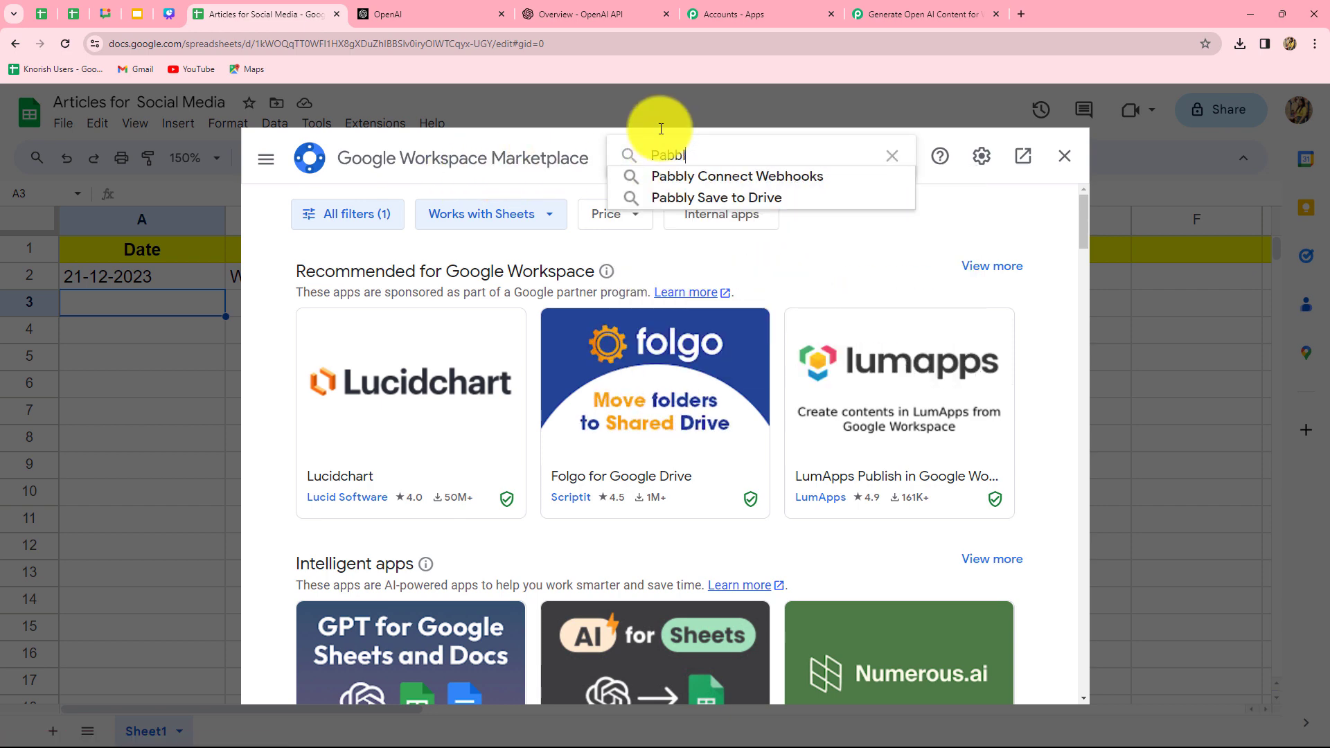
{"action": "left_click", "coordinate": [689, 179]}
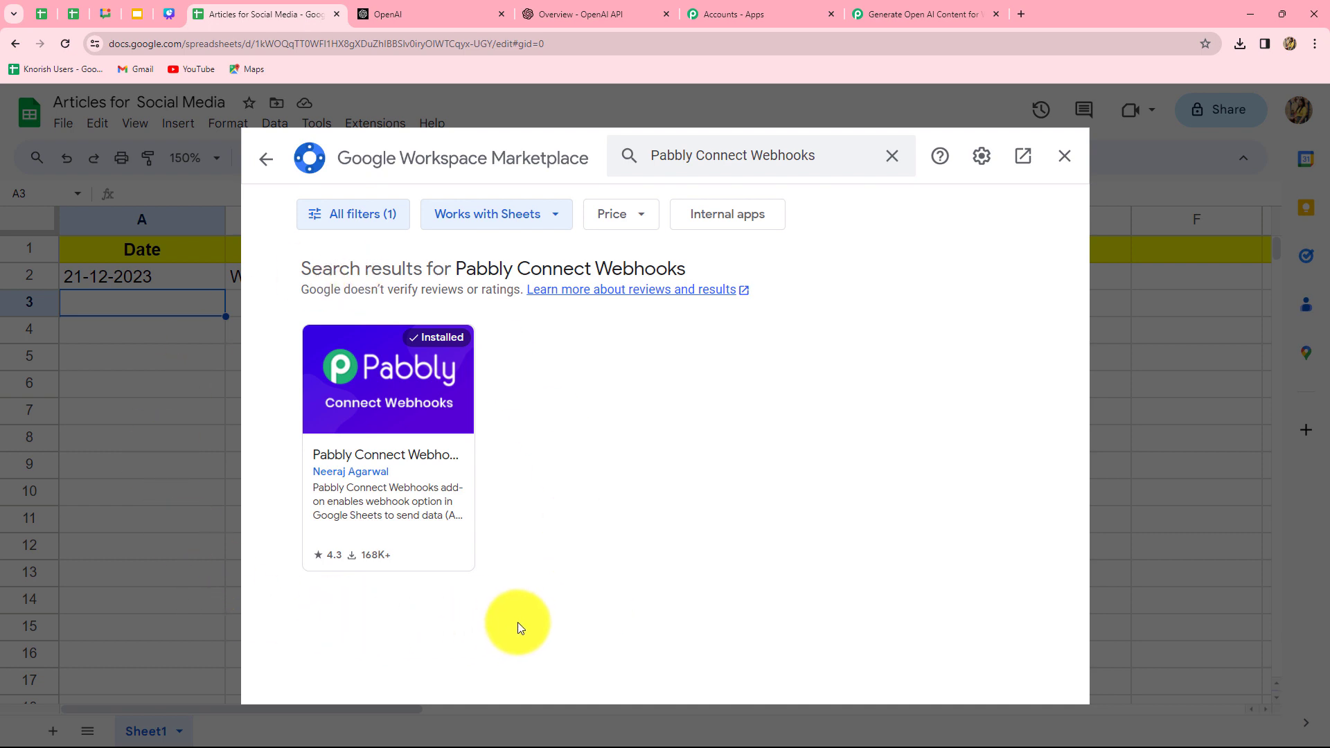
{"action": "left_click", "coordinate": [1065, 157]}
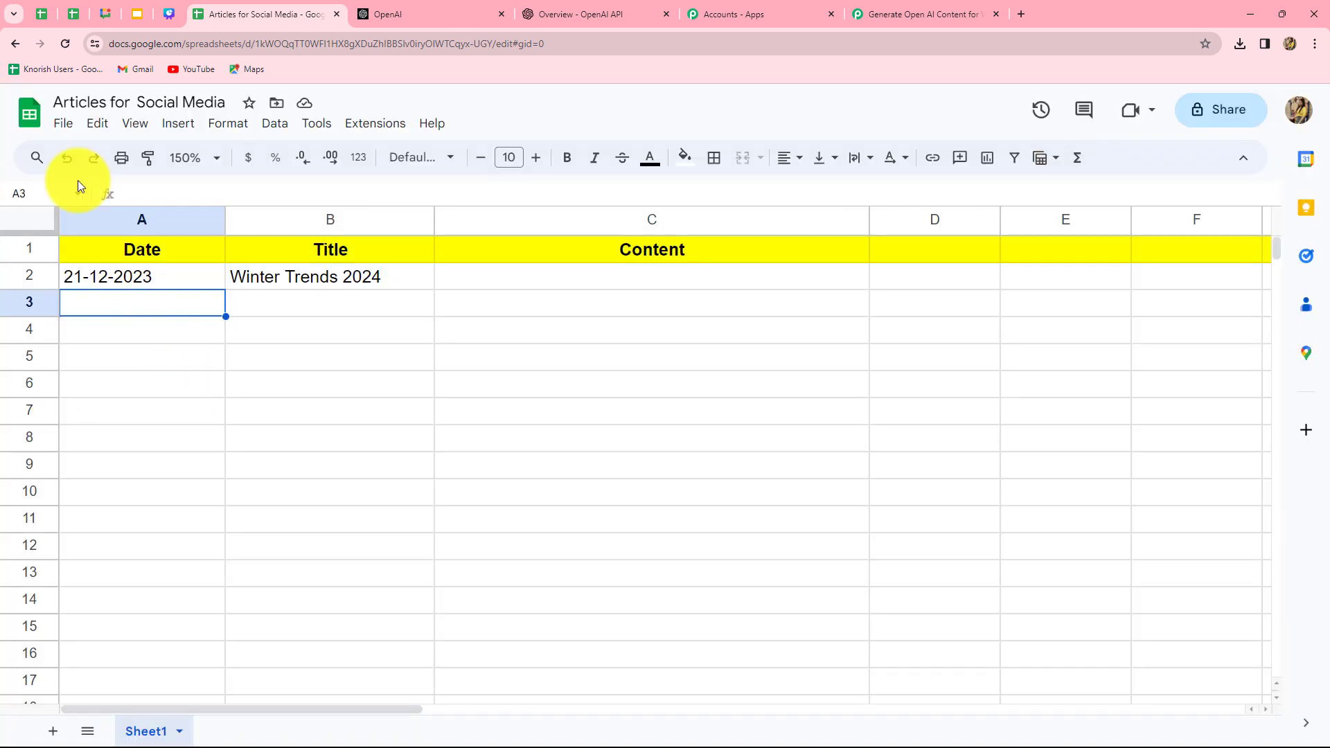
In the Pabbly Connect Webhooks initial setup for Sheet1, paste the copied webhook URL and set the trigger column to B
{"action": "left_click", "coordinate": [381, 124]}
{"action": "mouse_move", "coordinate": [460, 291]}
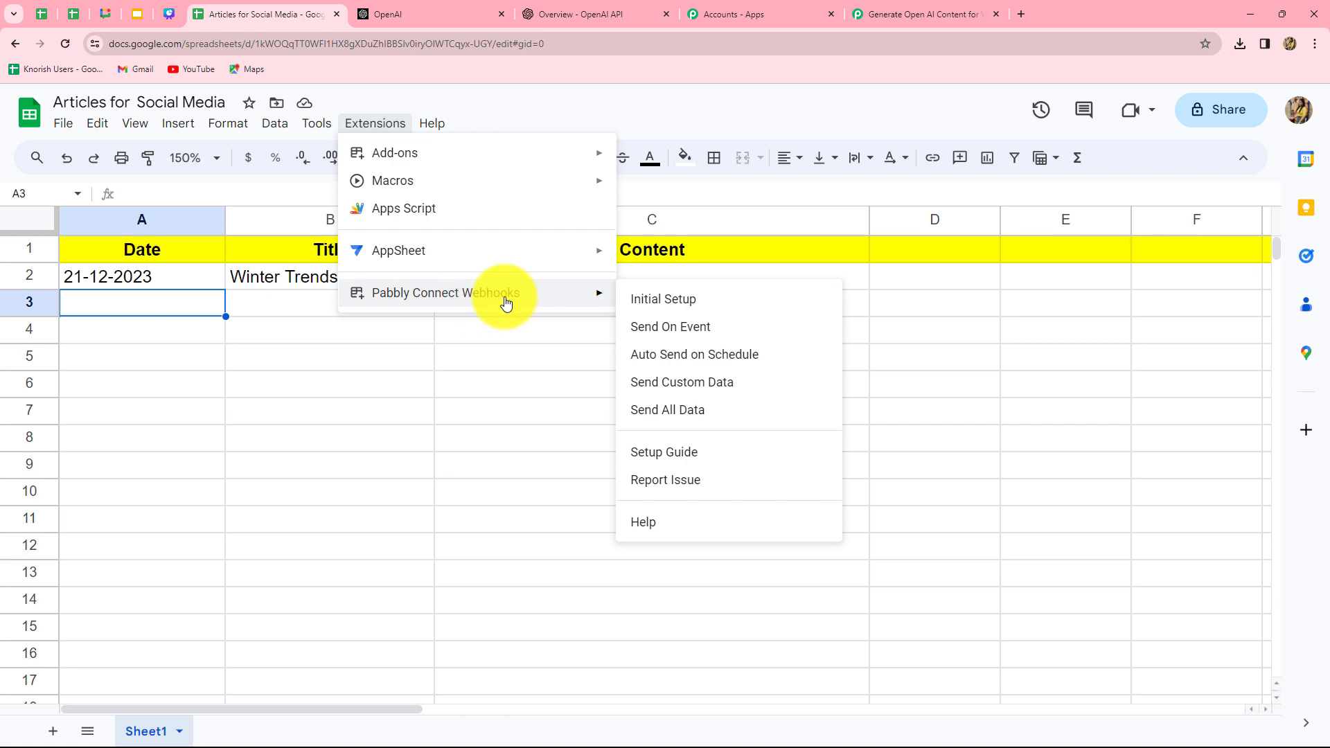
{"action": "left_click", "coordinate": [658, 303]}
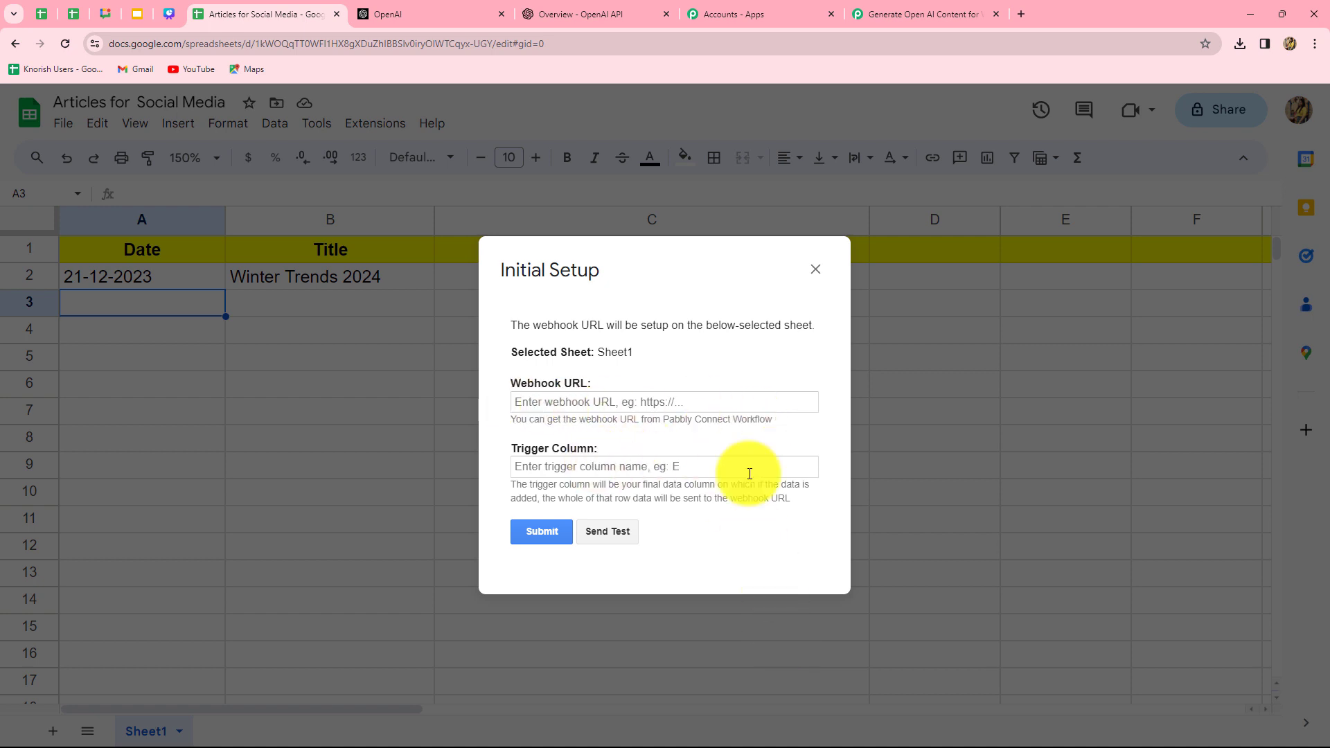
{"action": "left_click", "coordinate": [547, 399]}
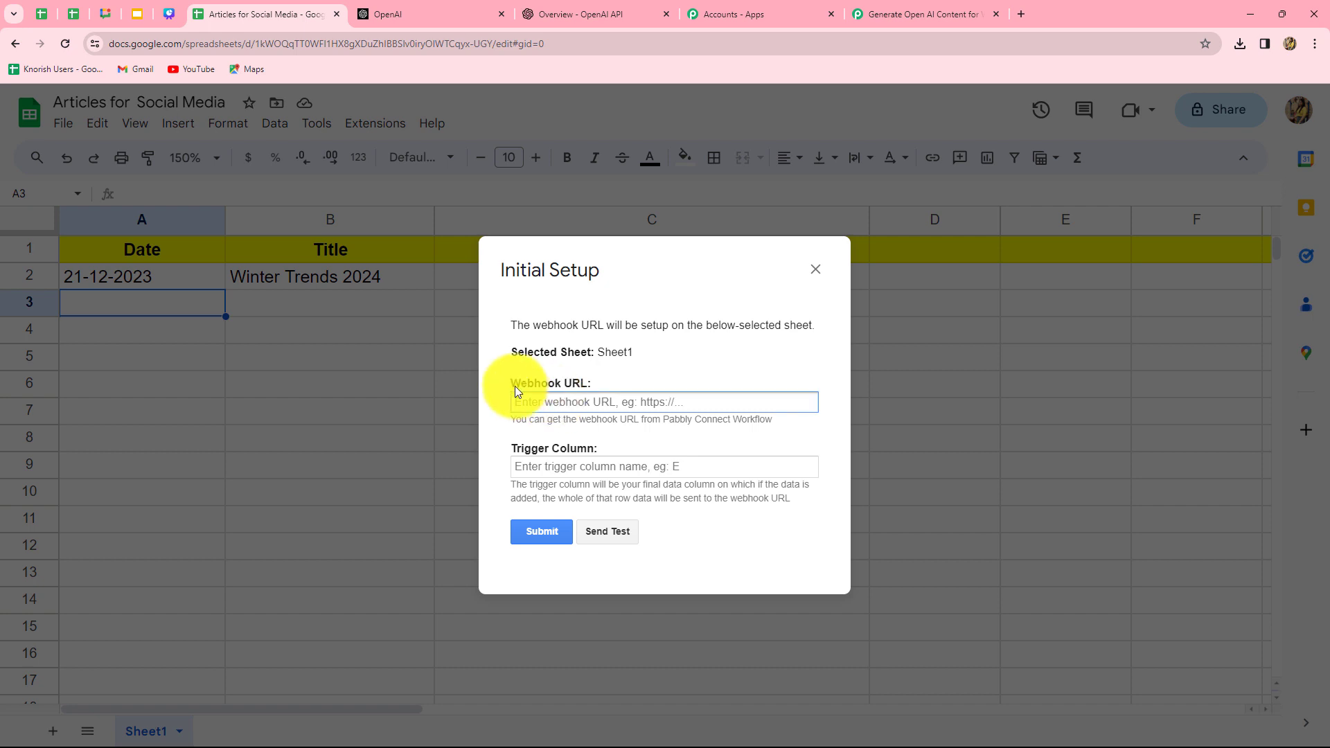
{"action": "key", "text": "ctrl+v"}
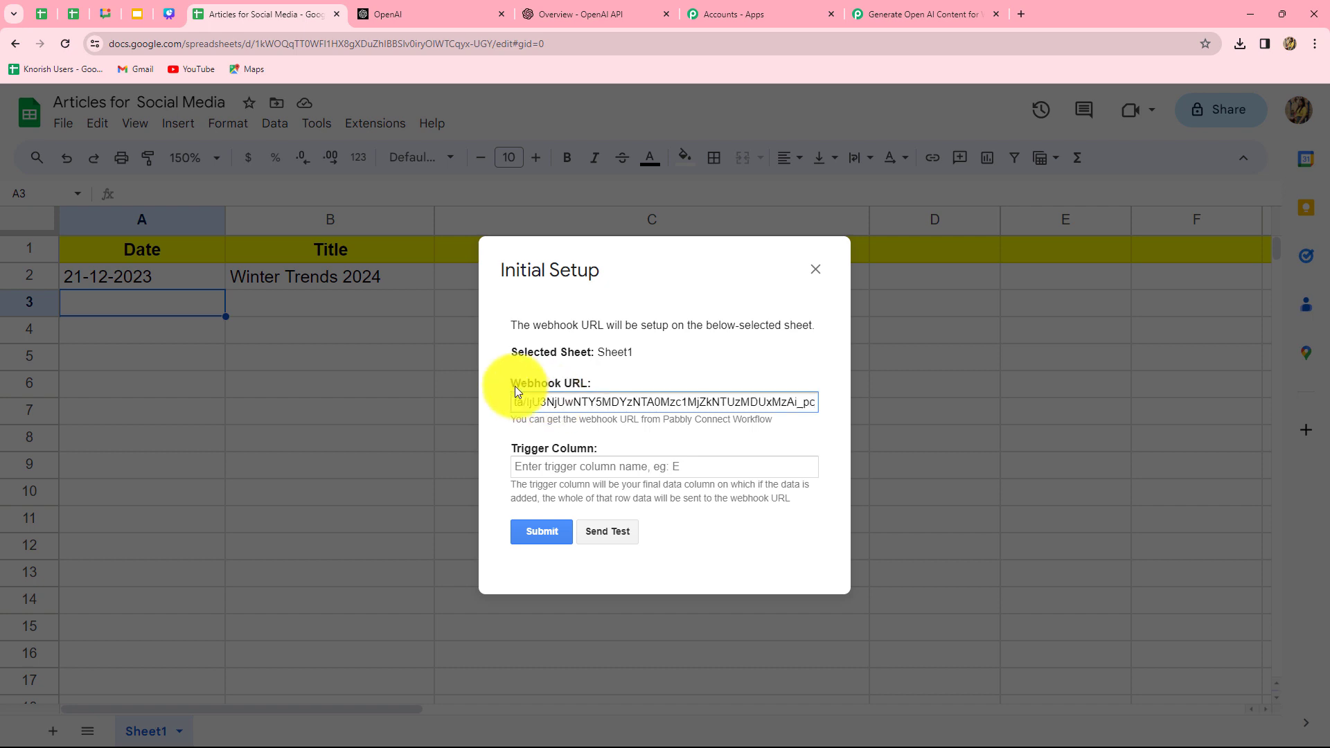
{"action": "left_click", "coordinate": [523, 465]}
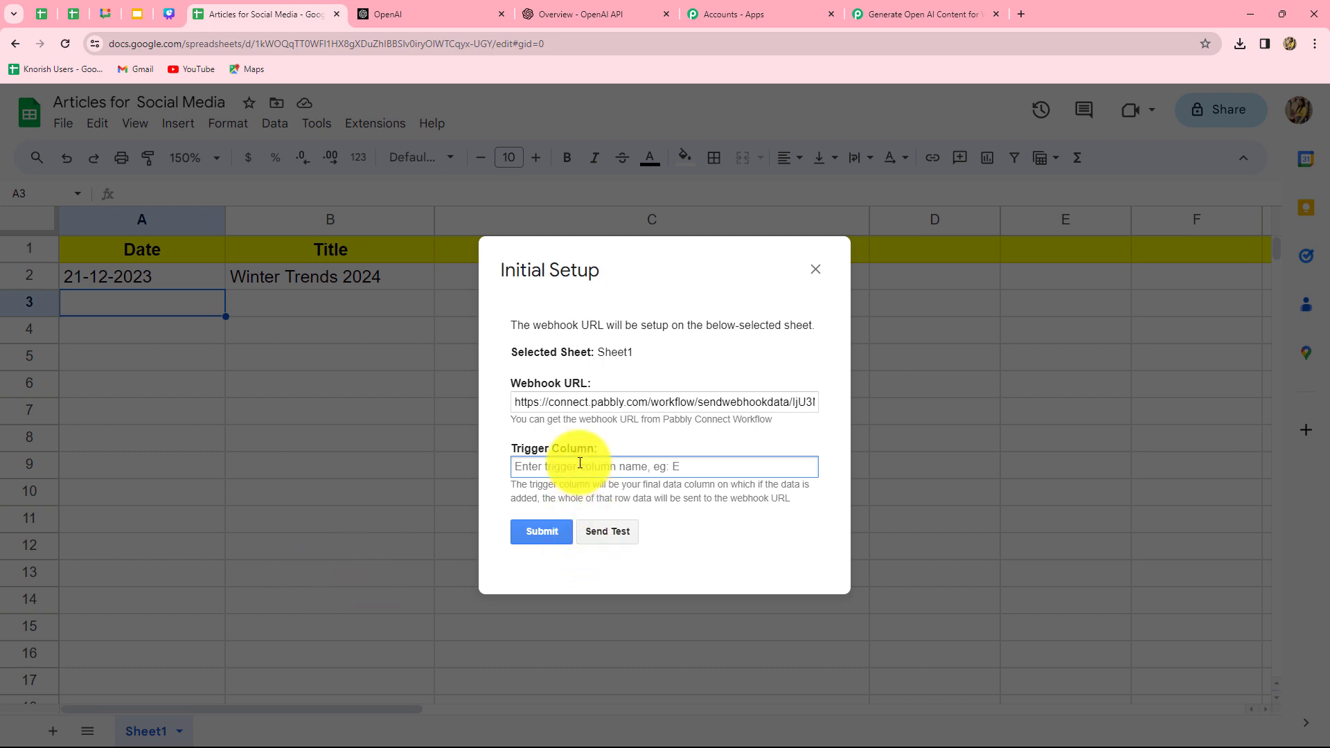
{"action": "type", "text": "B"}
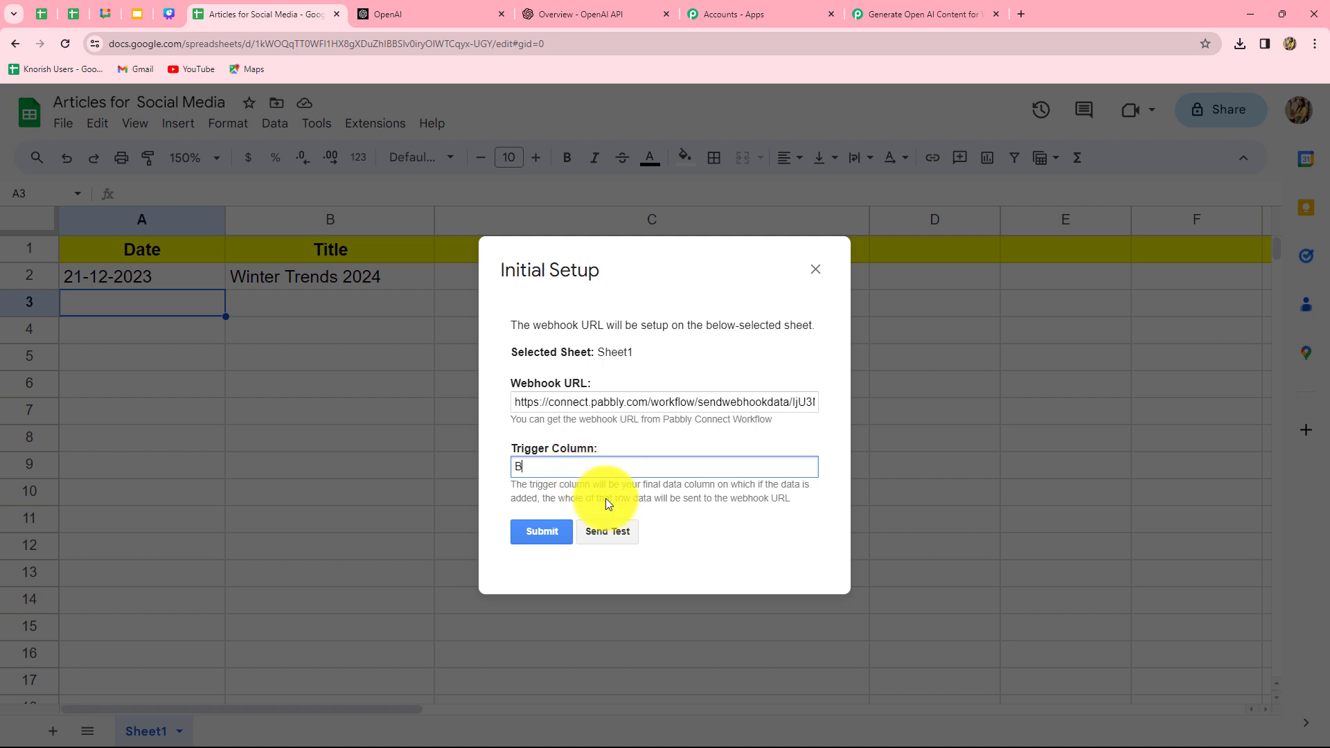
Send a test record from the Pabbly Connect Webhooks initial setup, submit the setup for Sheet1 and close the dialog
{"action": "left_click", "coordinate": [605, 533]}
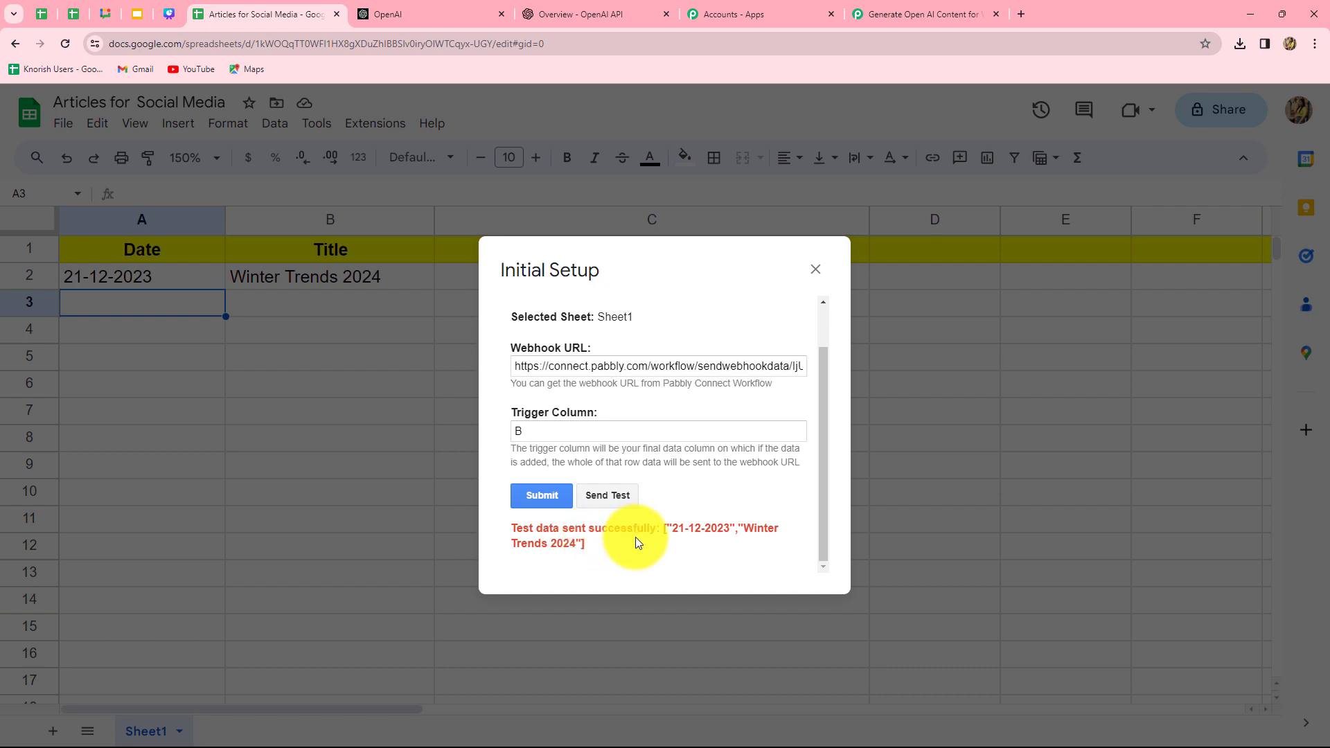
{"action": "left_click", "coordinate": [552, 494]}
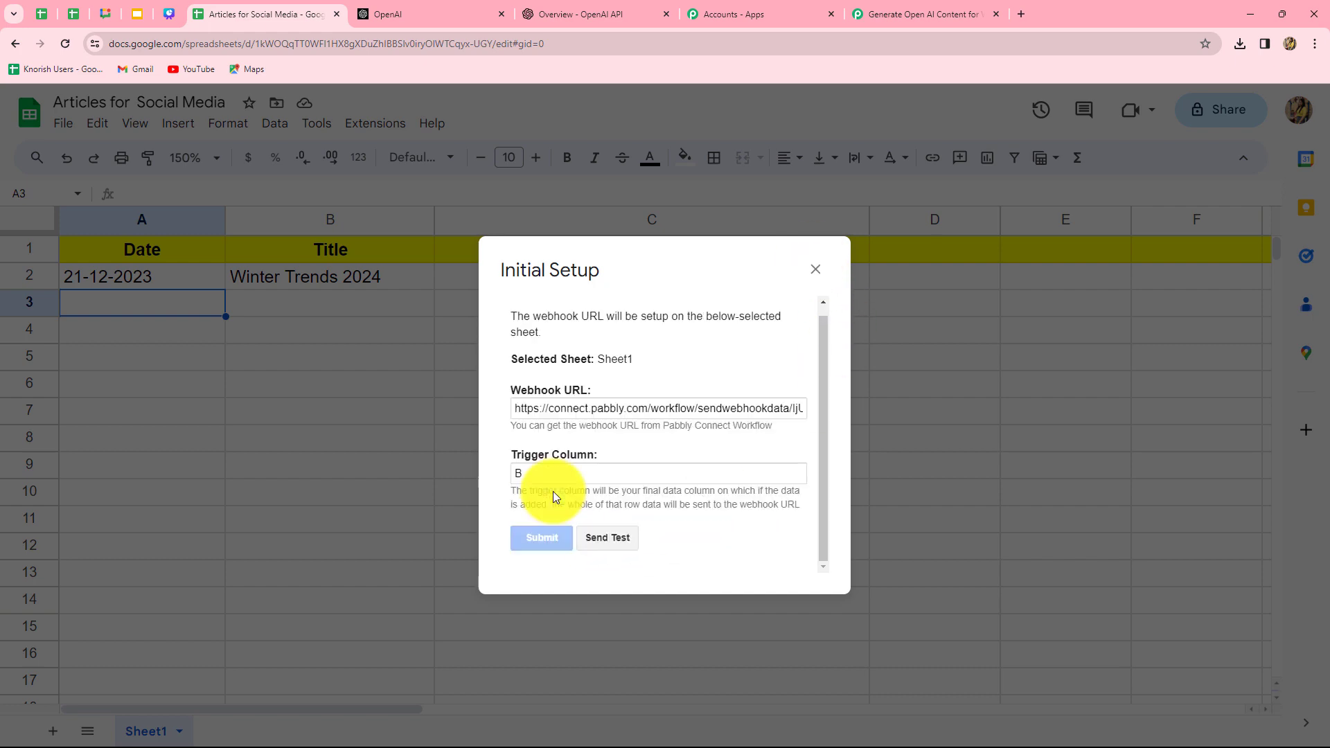
{"action": "left_click", "coordinate": [816, 269]}
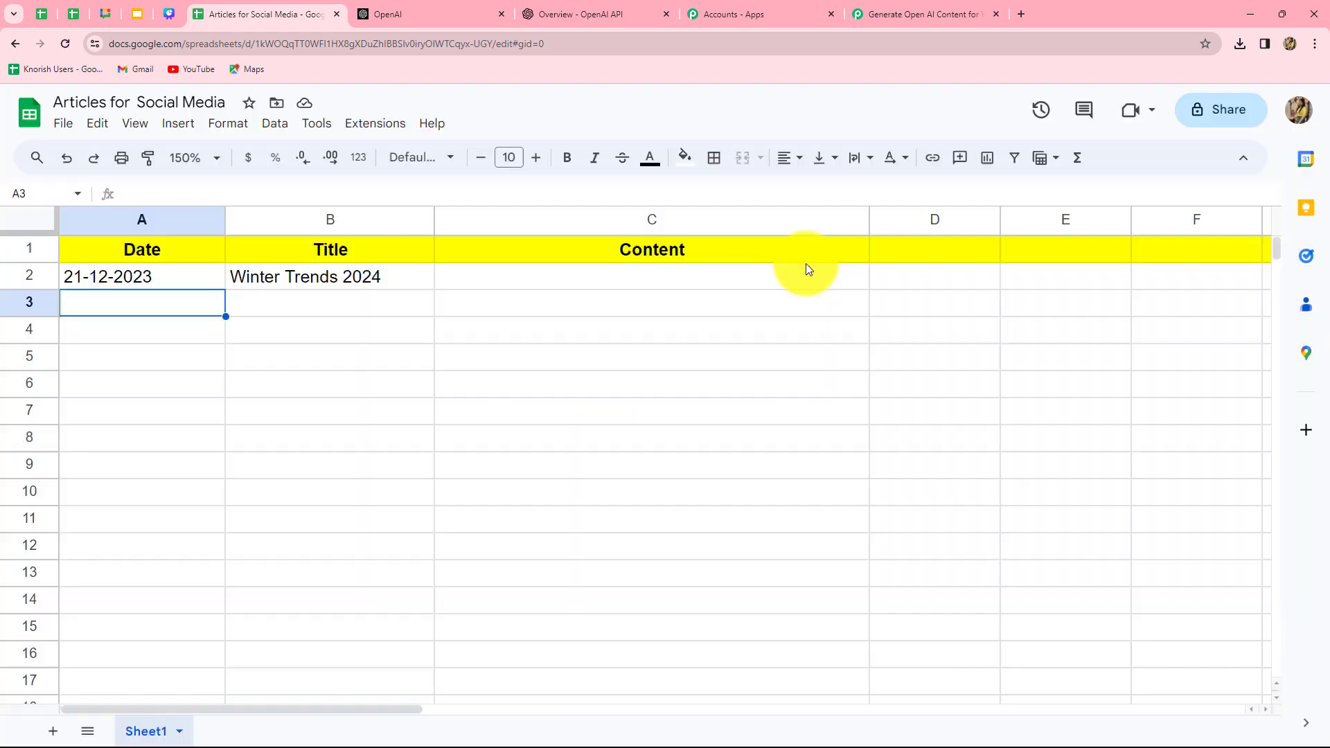
Examine the response captured by the workflow's Webhook trigger against the spreadsheet's date, title and trigger column
{"action": "left_click", "coordinate": [908, 14]}
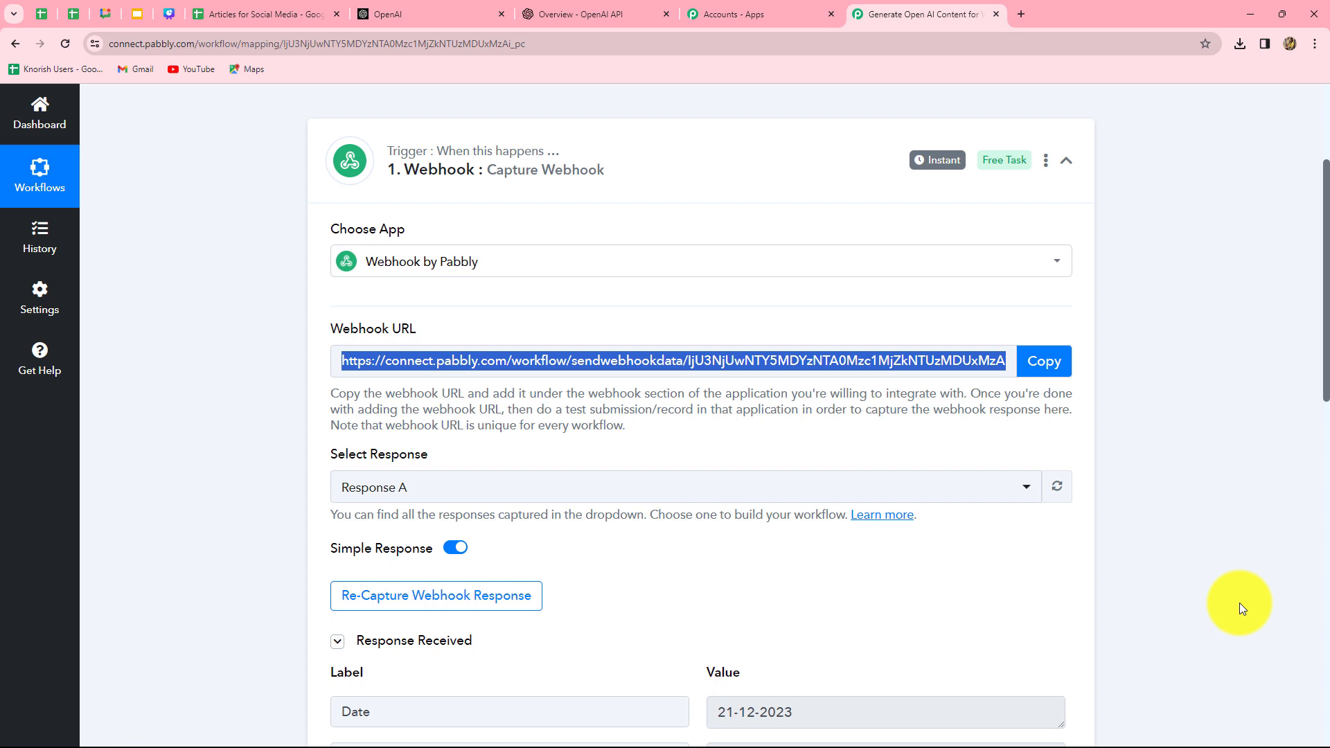
{"action": "scroll", "coordinate": [1240, 603], "scroll_direction": "down", "scroll_amount": 5}
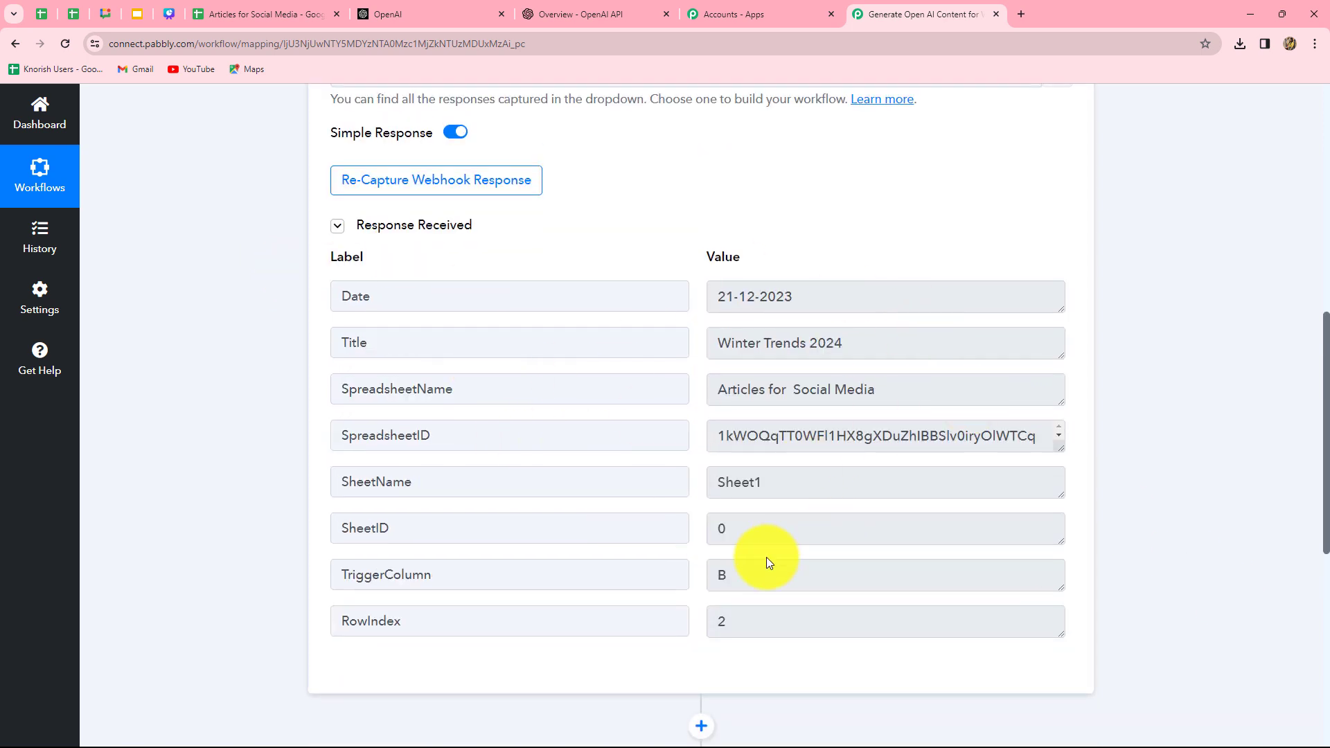
{"action": "scroll", "coordinate": [1137, 526], "scroll_direction": "up", "scroll_amount": 5}
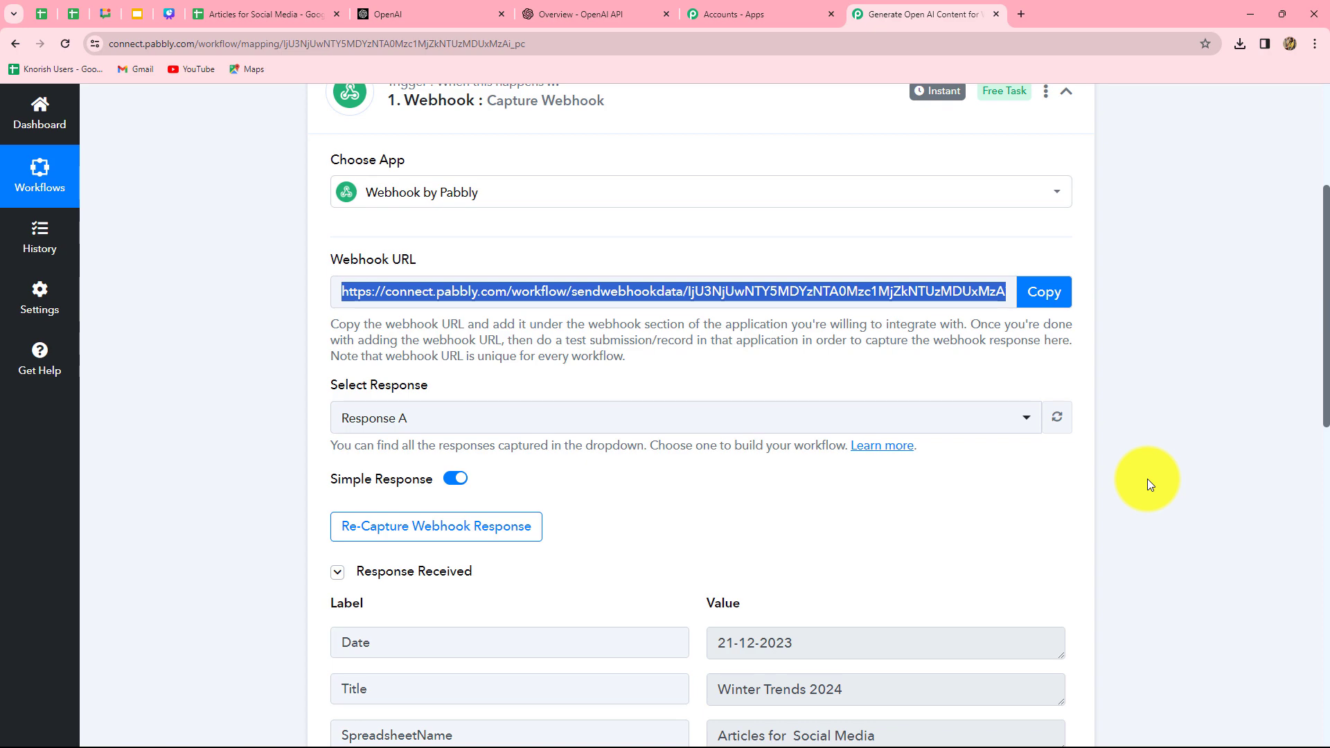
{"action": "scroll", "coordinate": [1164, 481], "scroll_direction": "down", "scroll_amount": 7}
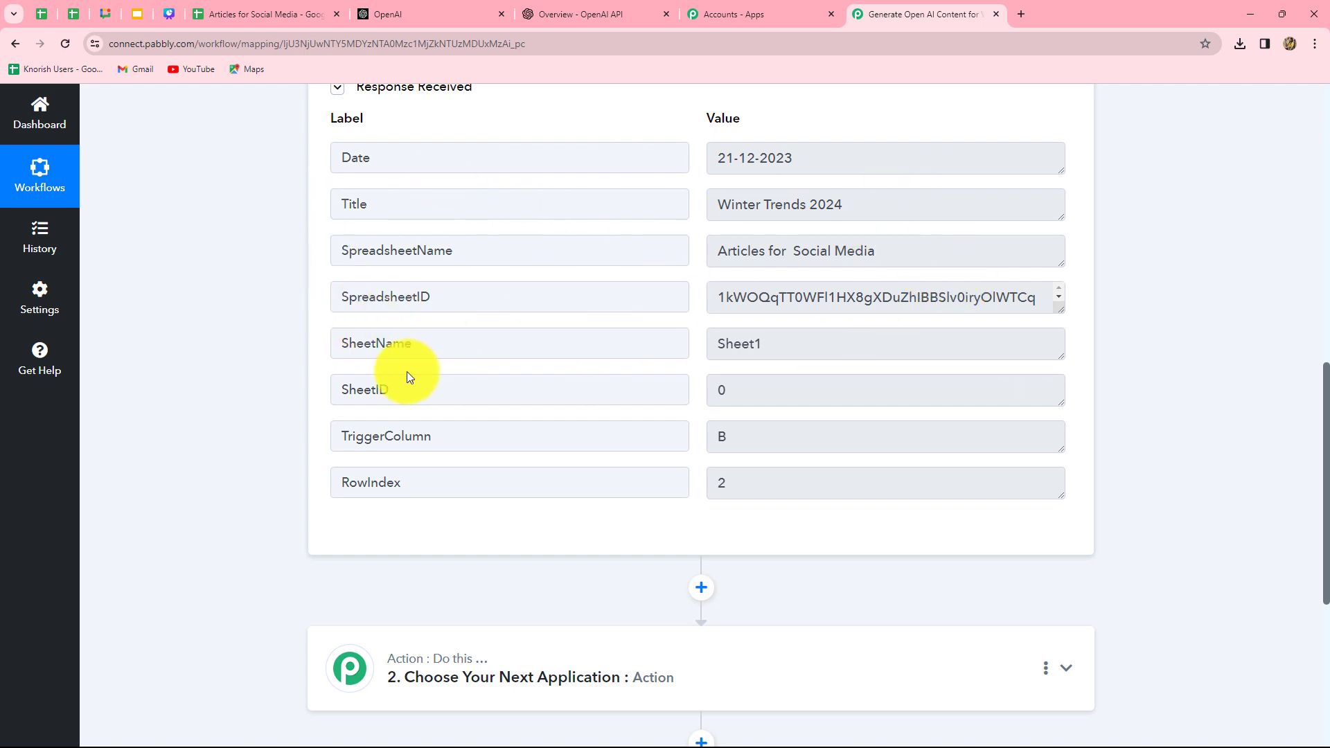
{"action": "scroll", "coordinate": [870, 406], "scroll_direction": "down", "scroll_amount": 1}
{"action": "scroll", "coordinate": [871, 402], "scroll_direction": "up", "scroll_amount": 3}
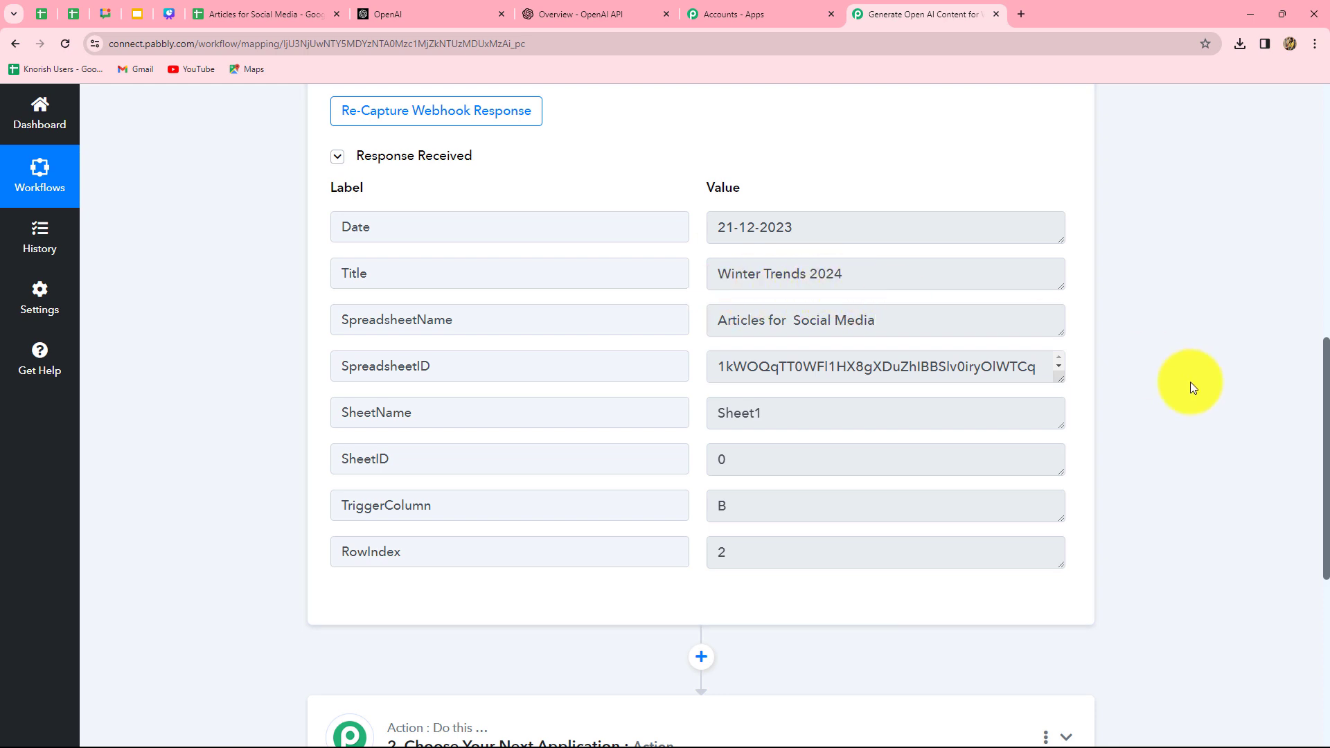
Set OpenAI (ChatGPT, DALL-E) as the action application with the Generate Content event, and open its connection settings
{"action": "scroll", "coordinate": [1192, 386], "scroll_direction": "down", "scroll_amount": 4}
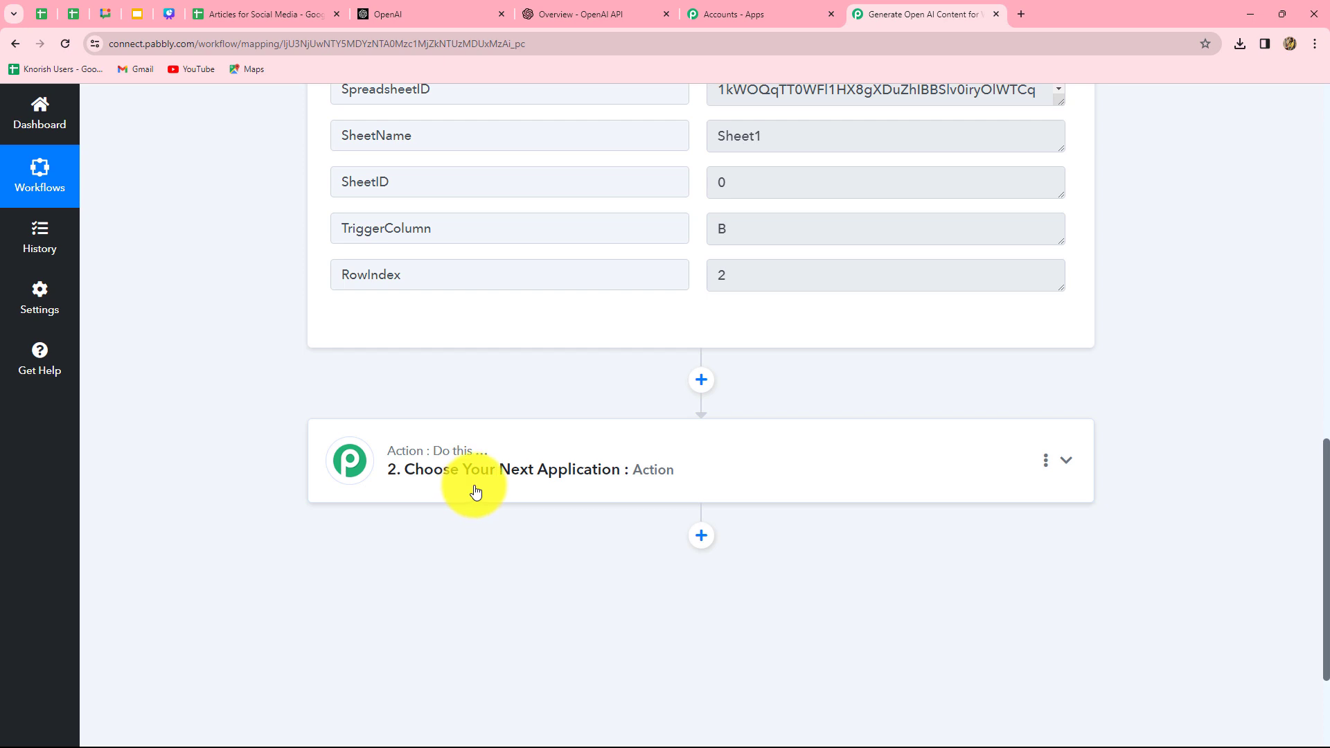
{"action": "left_click", "coordinate": [749, 465]}
{"action": "left_click", "coordinate": [435, 383]}
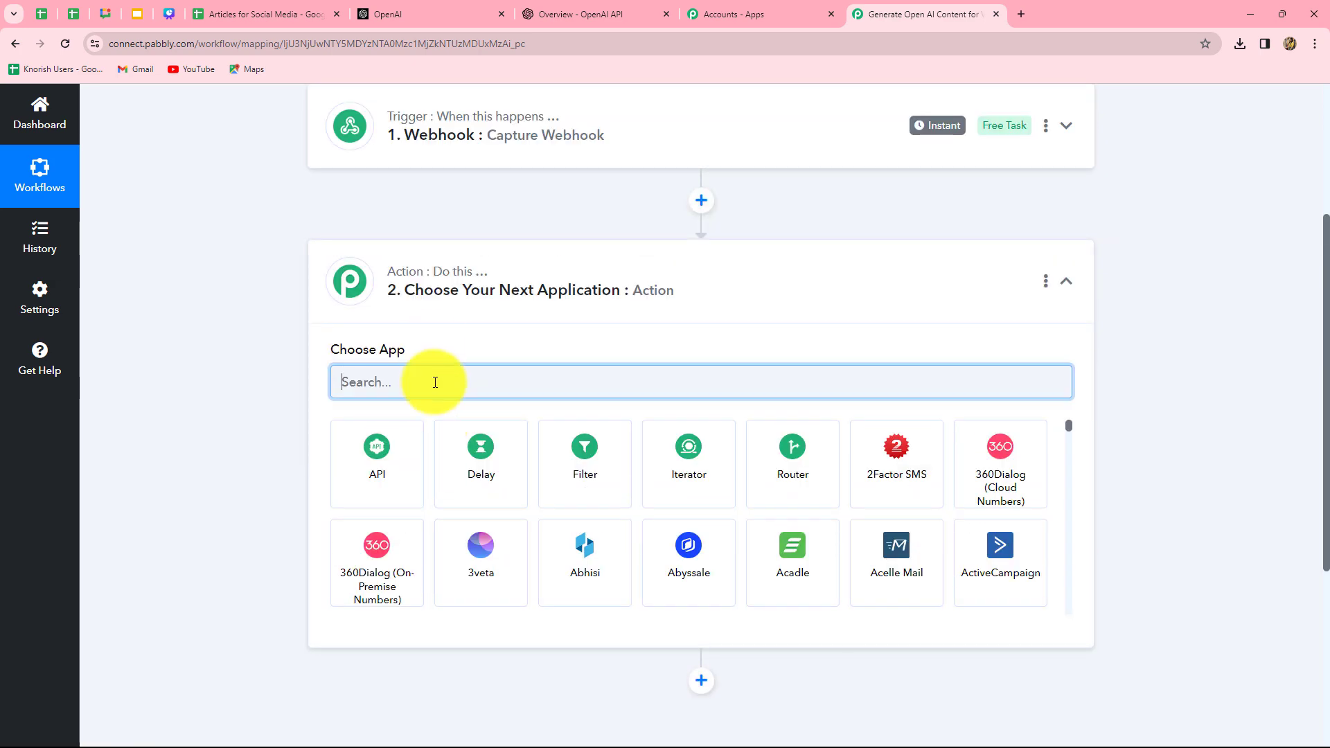
{"action": "type", "text": "Open"}
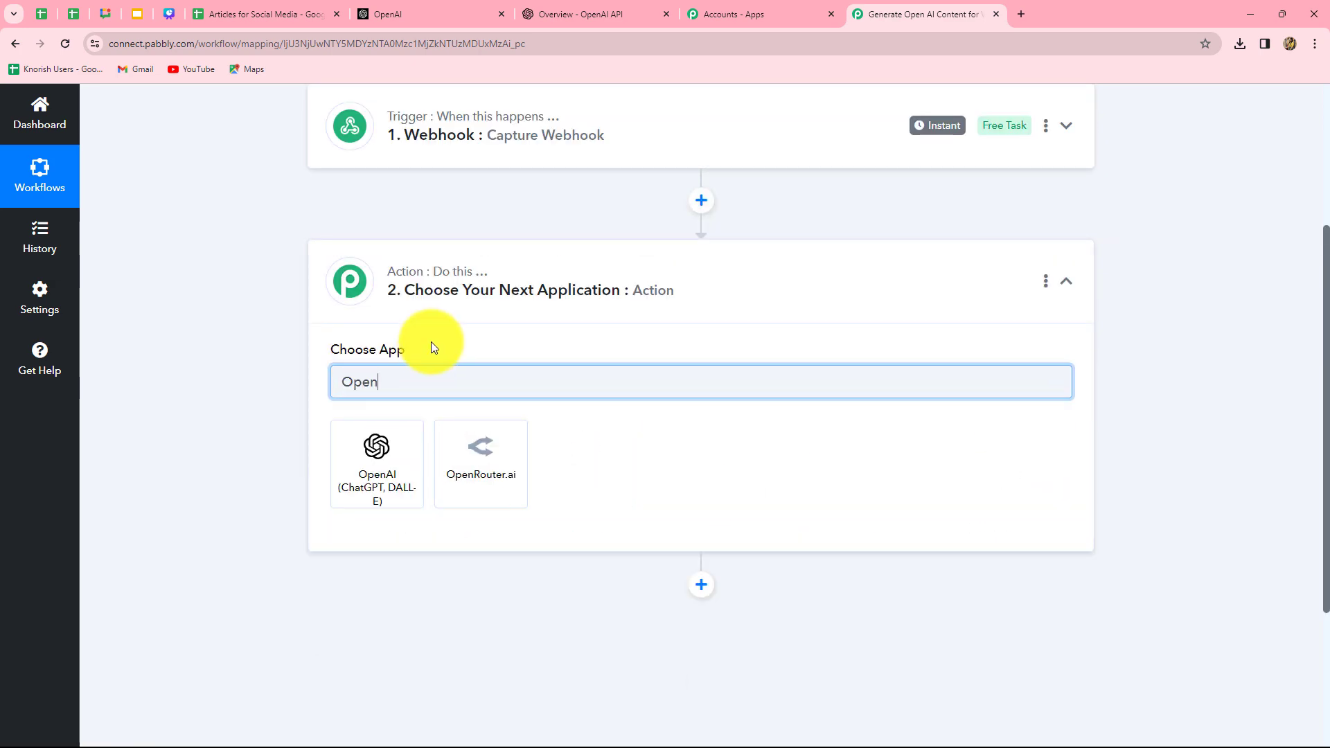
{"action": "left_click", "coordinate": [380, 447]}
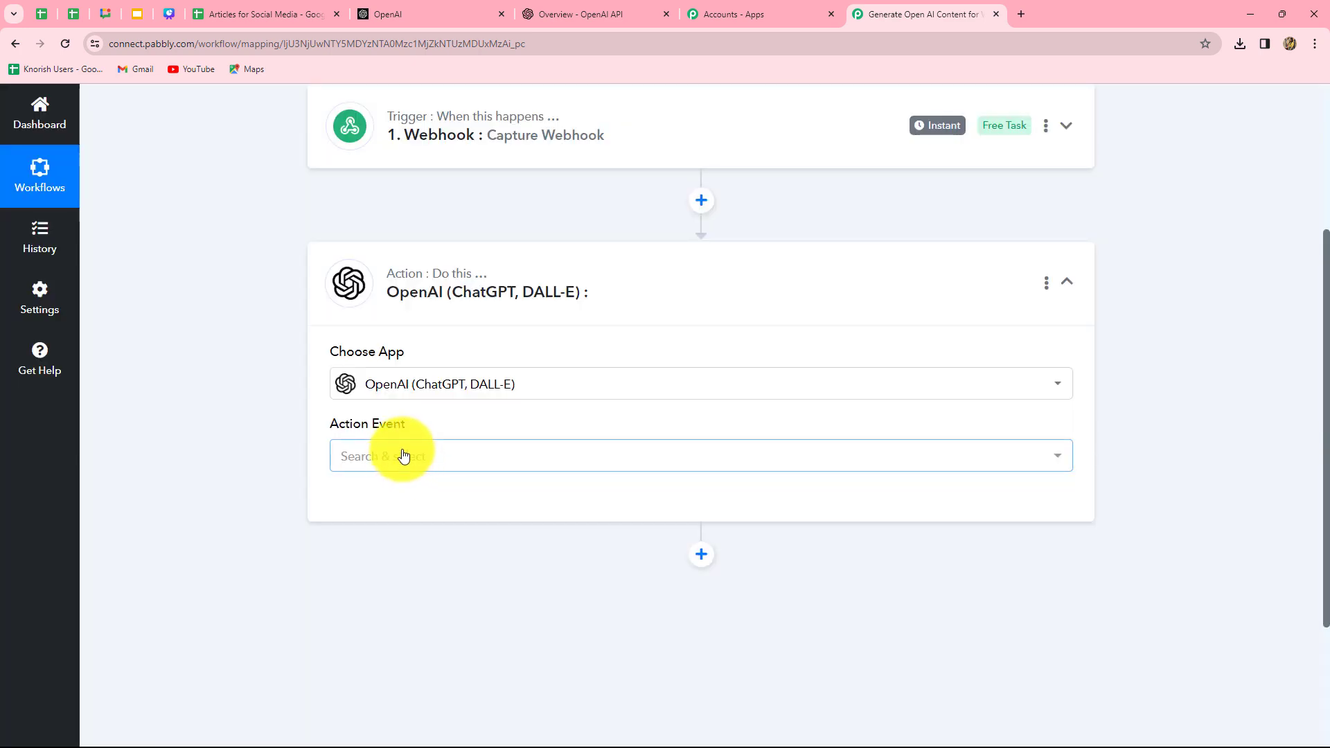
{"action": "left_click", "coordinate": [403, 456]}
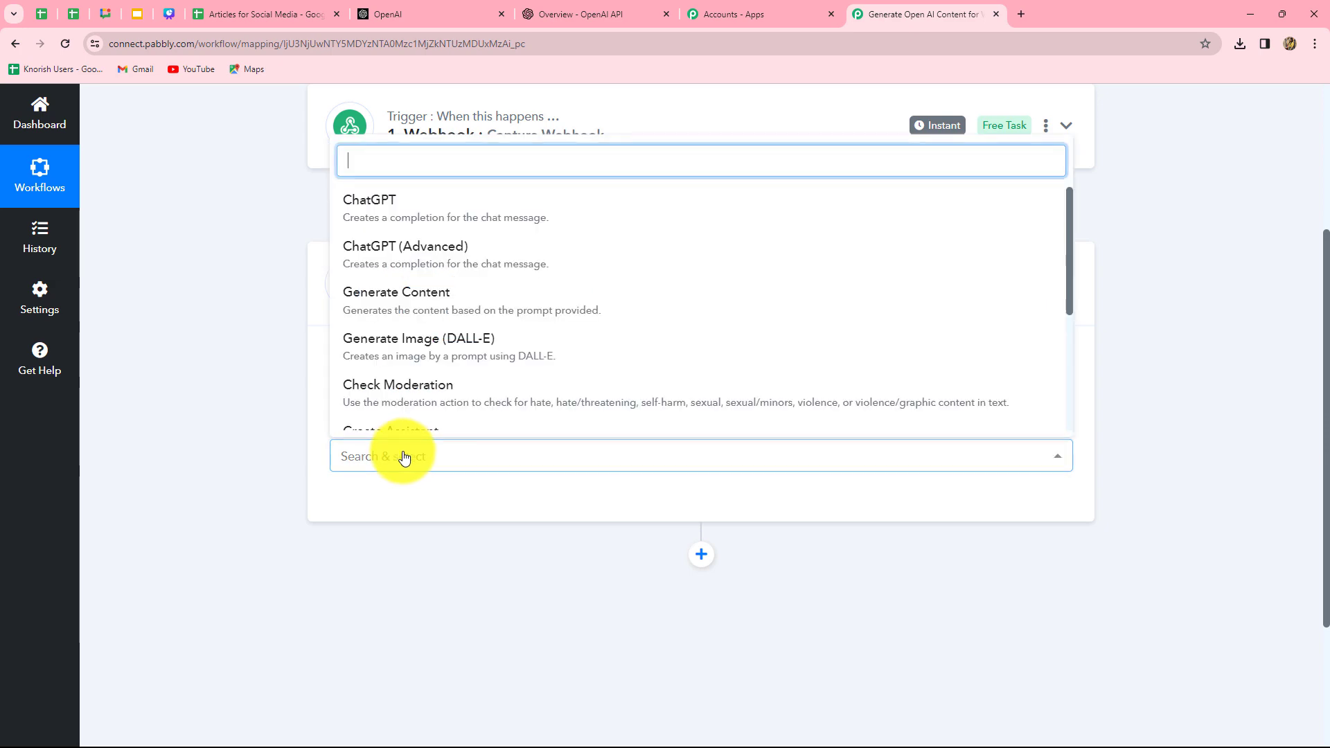
{"action": "left_click", "coordinate": [400, 305]}
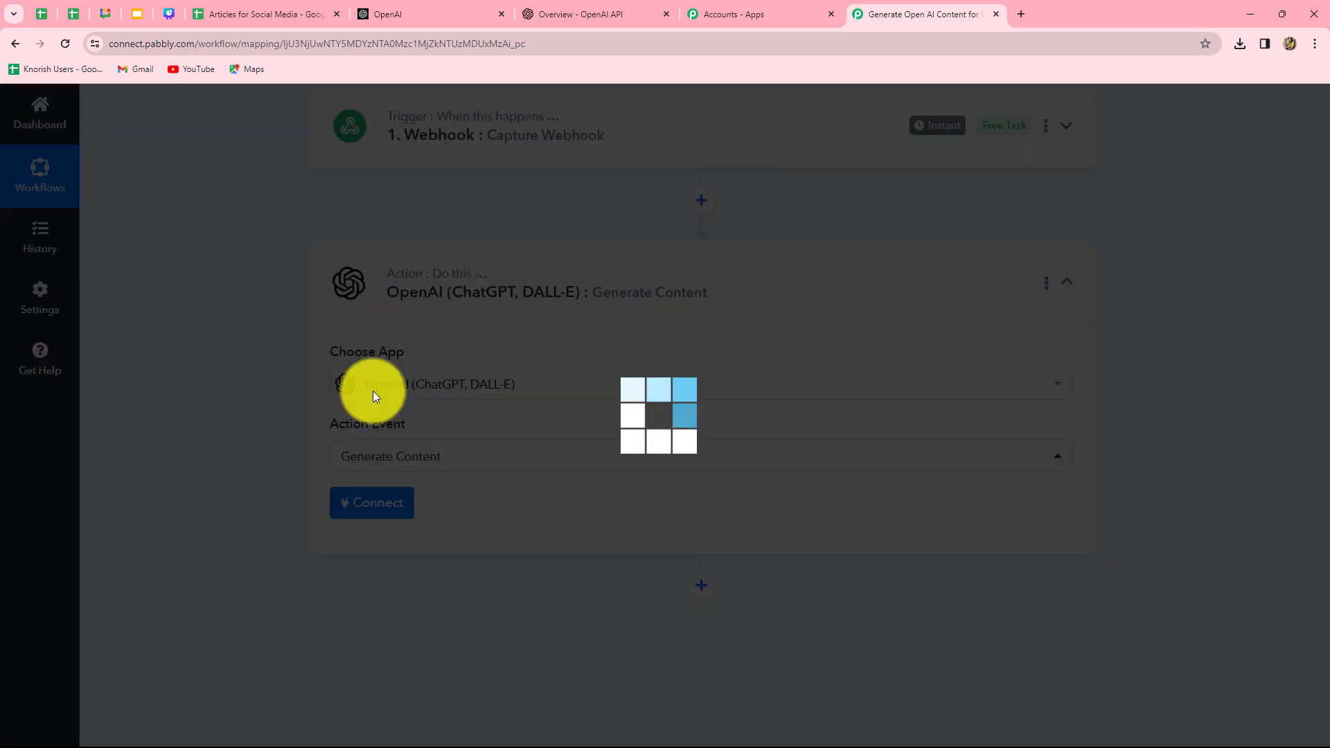
{"action": "left_click", "coordinate": [372, 510]}
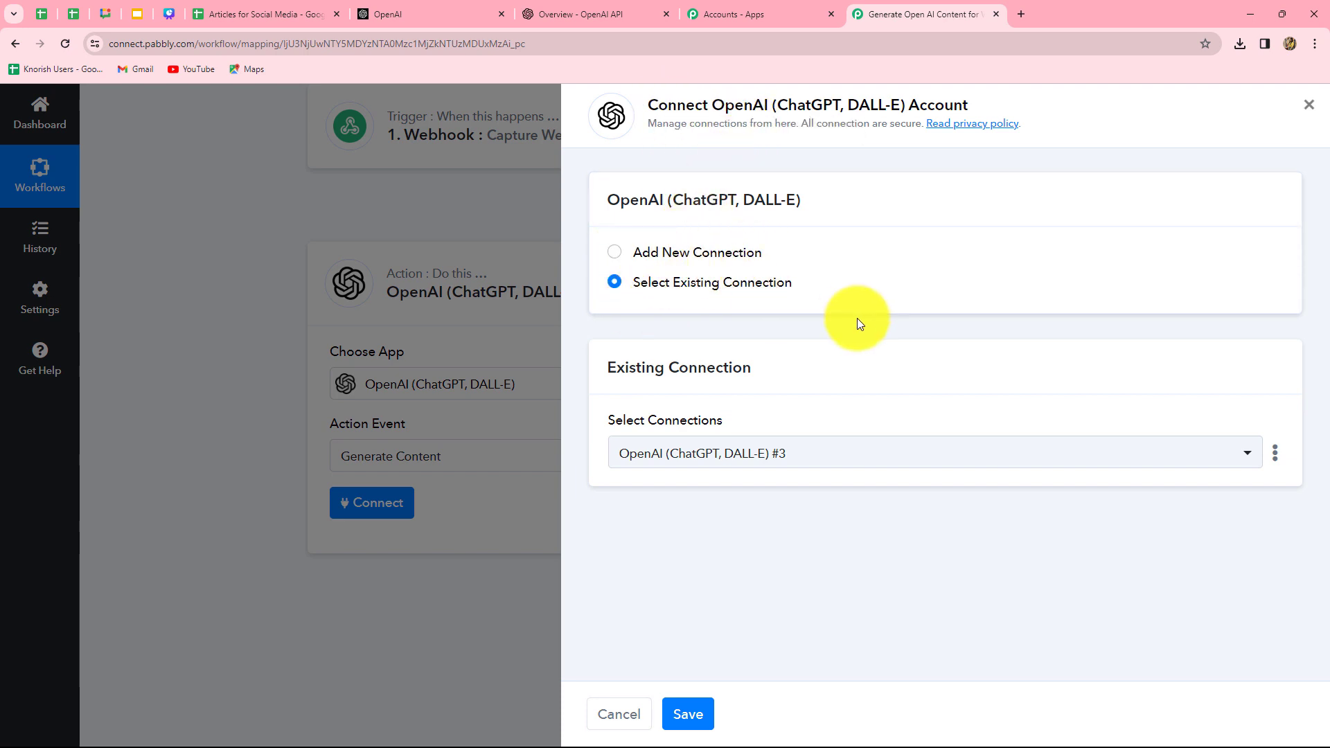
{"action": "left_click", "coordinate": [616, 255]}
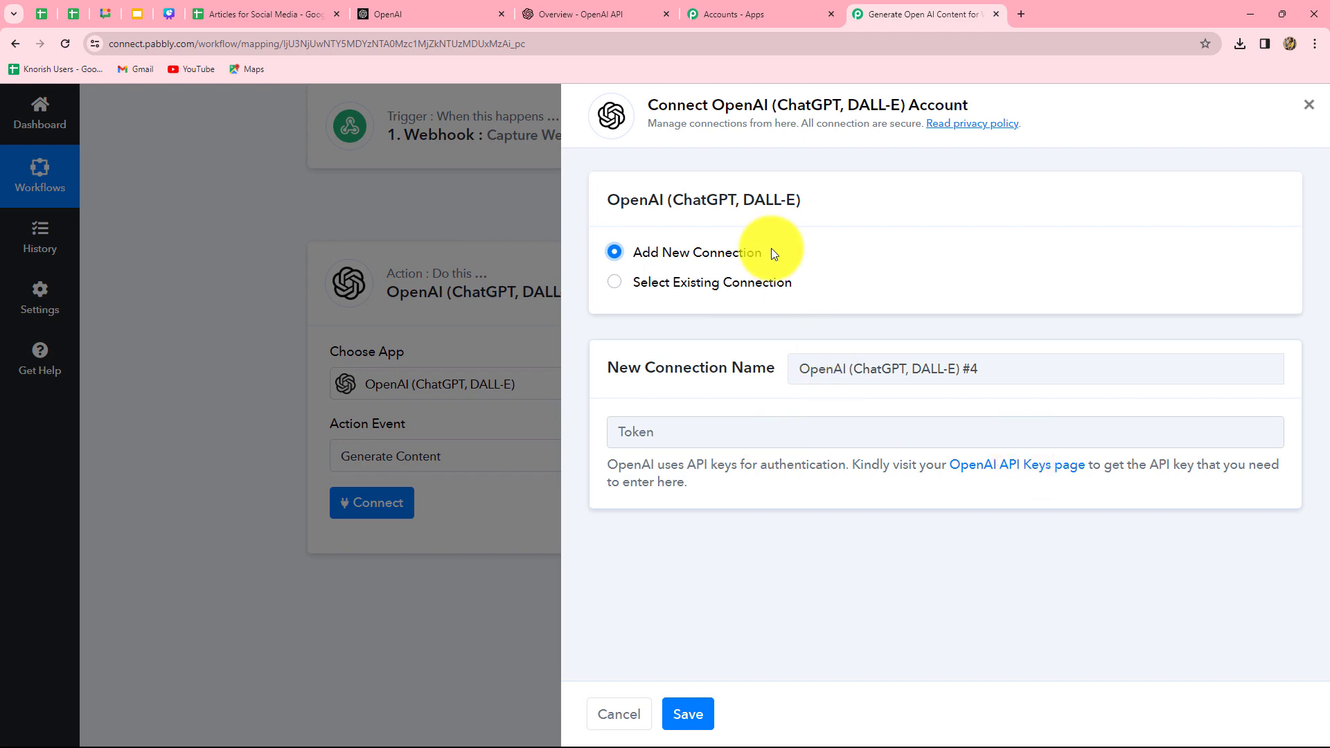
{"action": "left_click", "coordinate": [619, 19]}
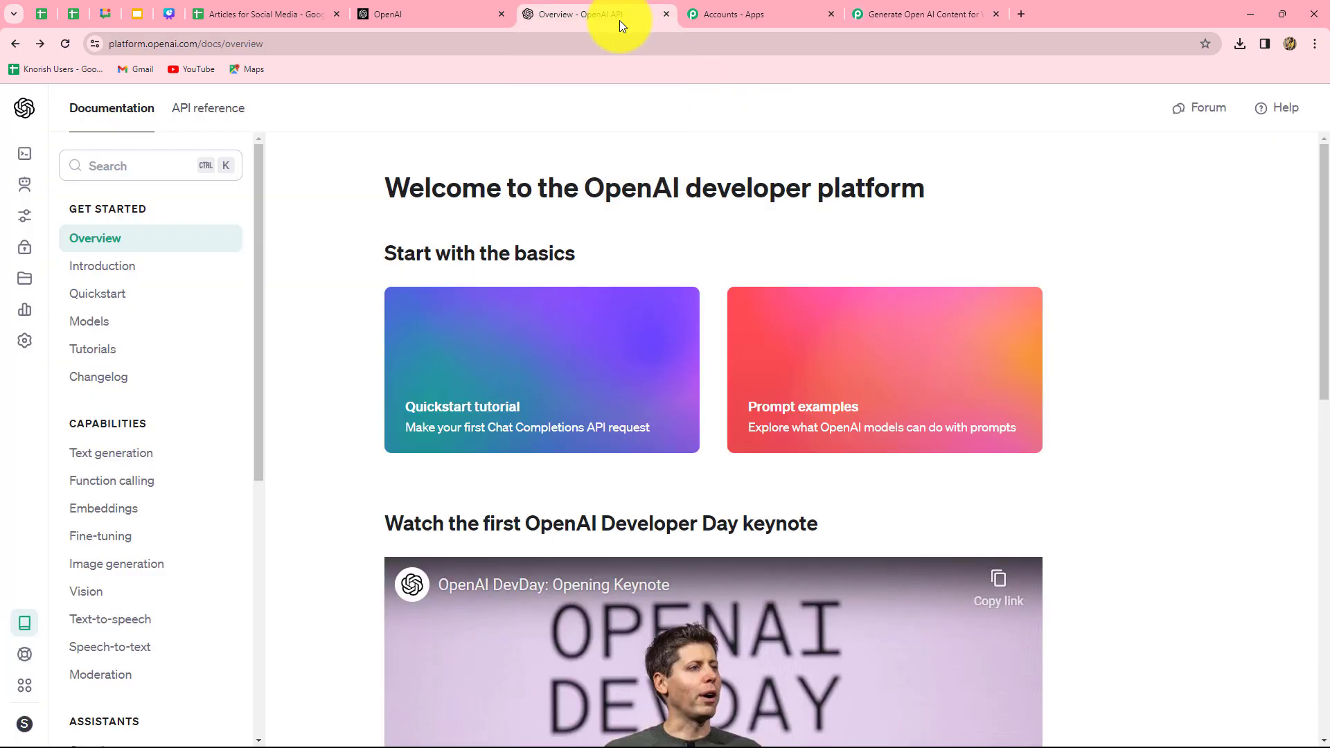
{"action": "left_click", "coordinate": [923, 14]}
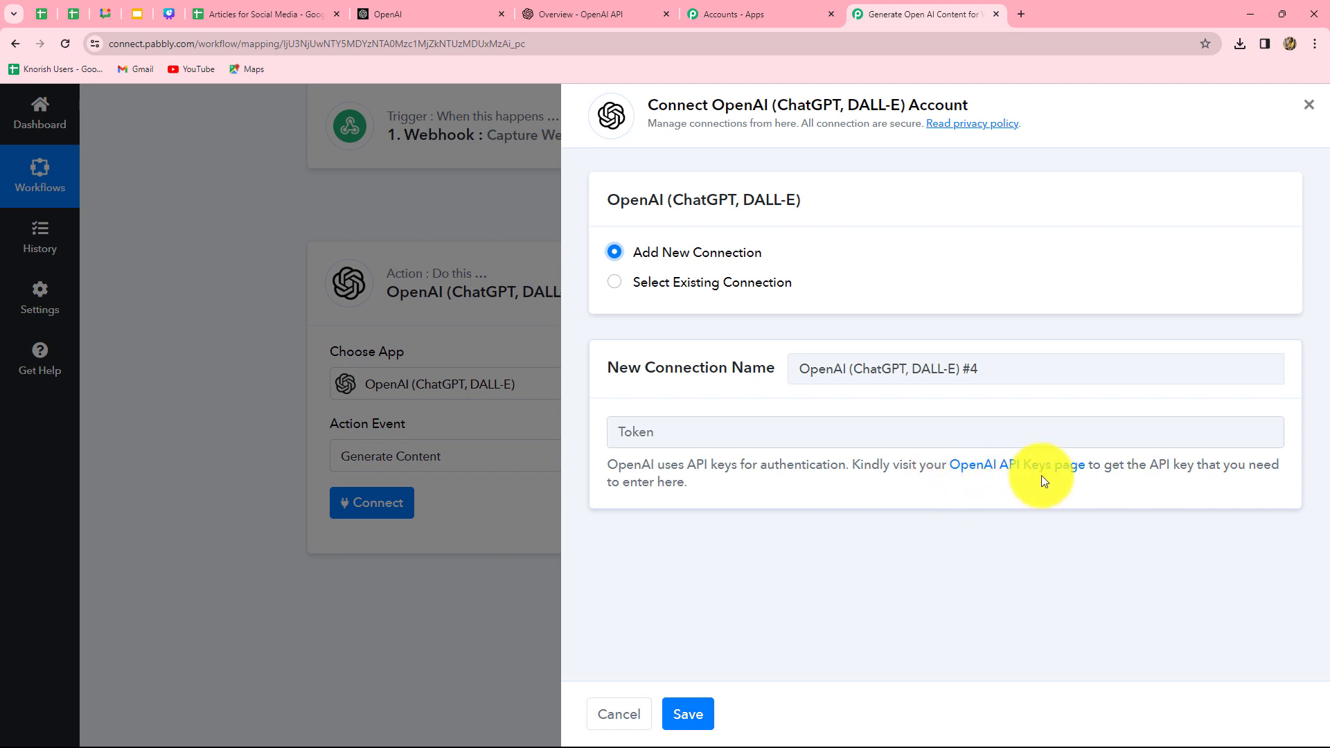
Use the existing connection OpenAI (ChatGPT, DALL-E) #3 for the Generate Content action and save it
{"action": "left_click", "coordinate": [614, 284]}
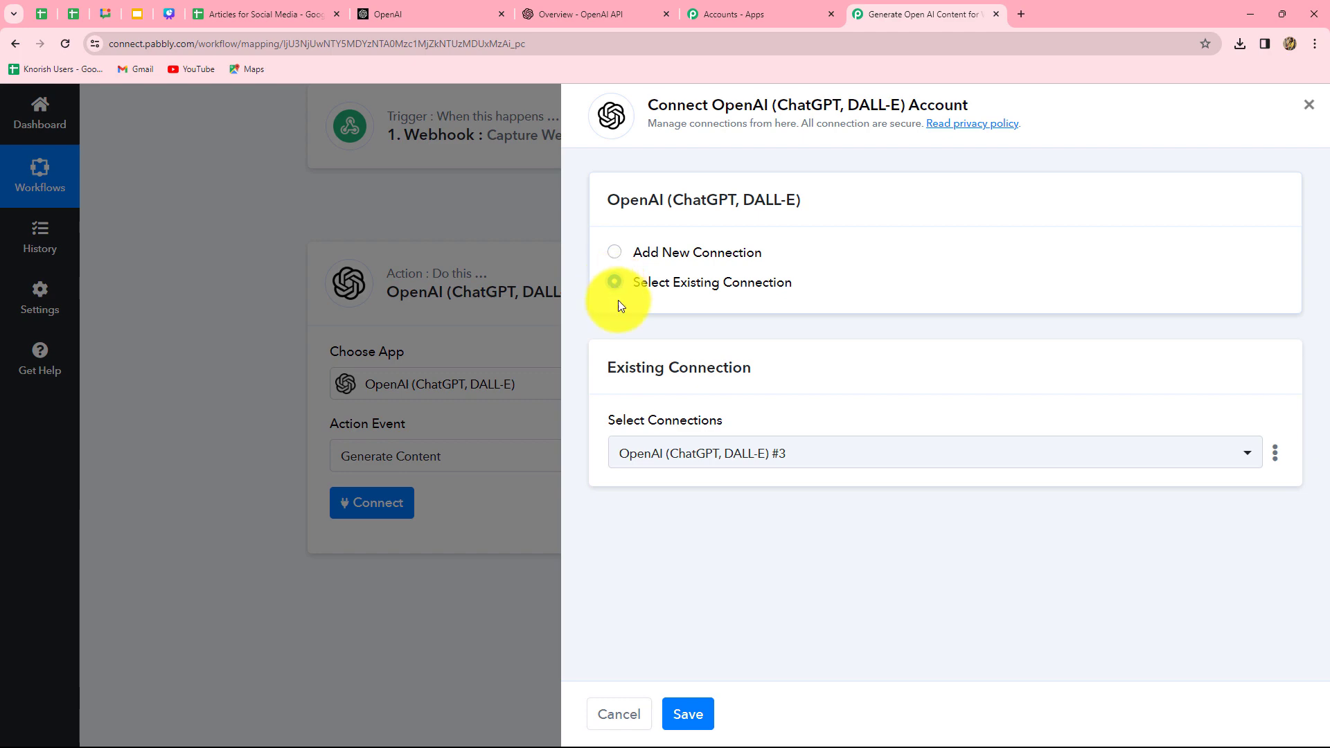
{"action": "left_click", "coordinate": [689, 714]}
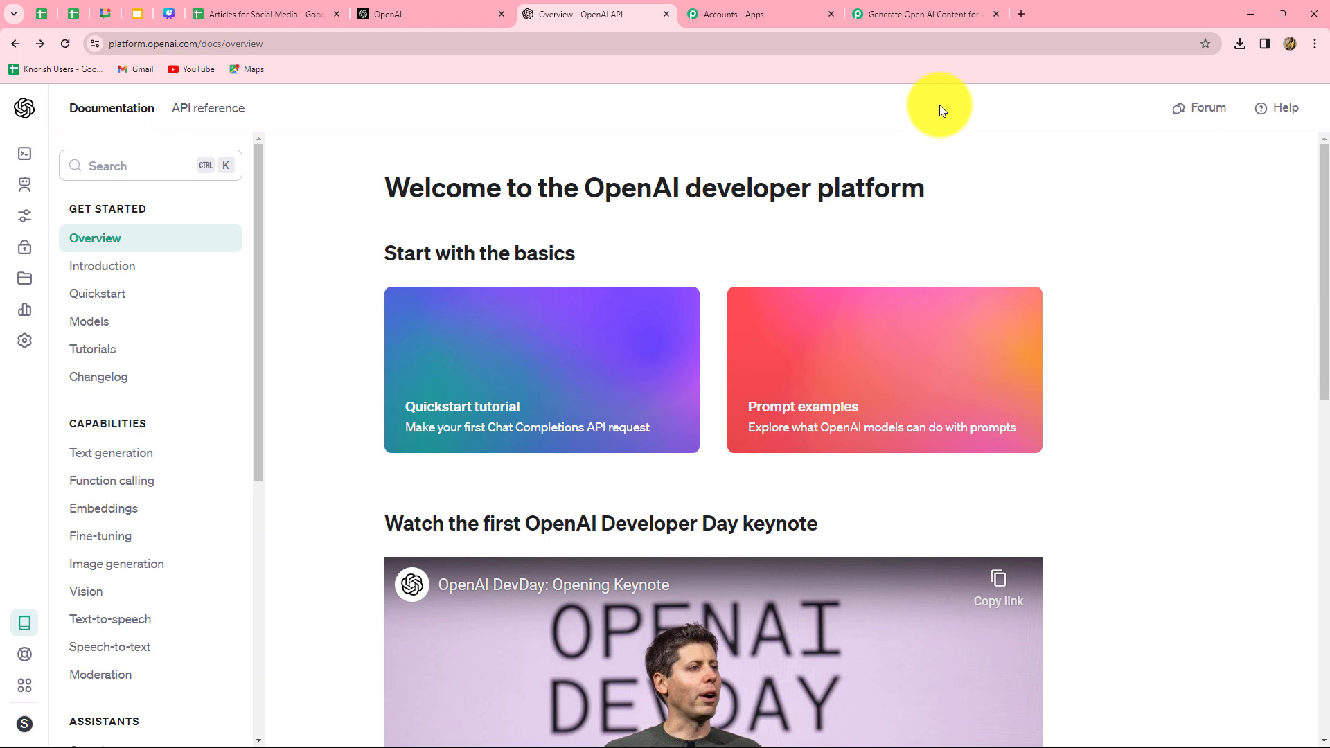
{"action": "left_click", "coordinate": [937, 11]}
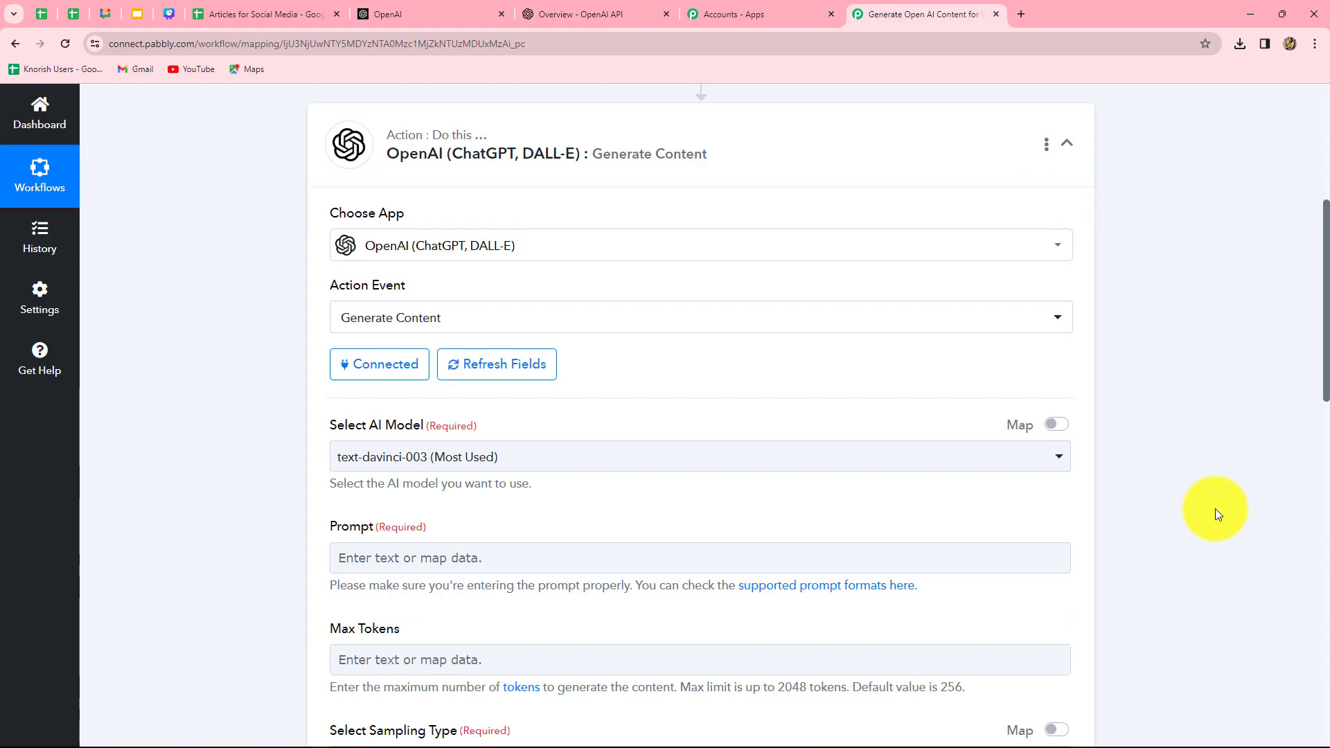
Review the Generate Content fields and choose text-davinci-003 (Most Used) as the AI model
{"action": "scroll", "coordinate": [1216, 508], "scroll_direction": "down", "scroll_amount": 3}
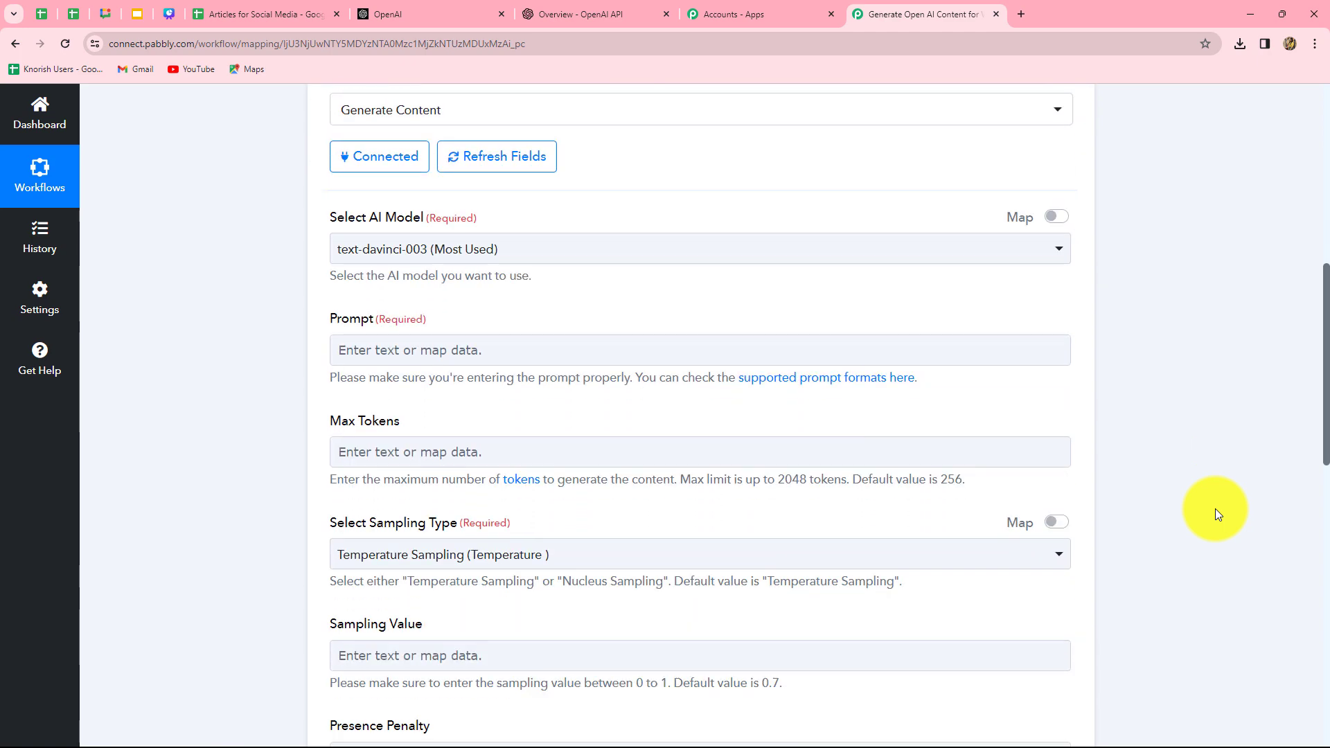
{"action": "scroll", "coordinate": [1215, 508], "scroll_direction": "down", "scroll_amount": 6}
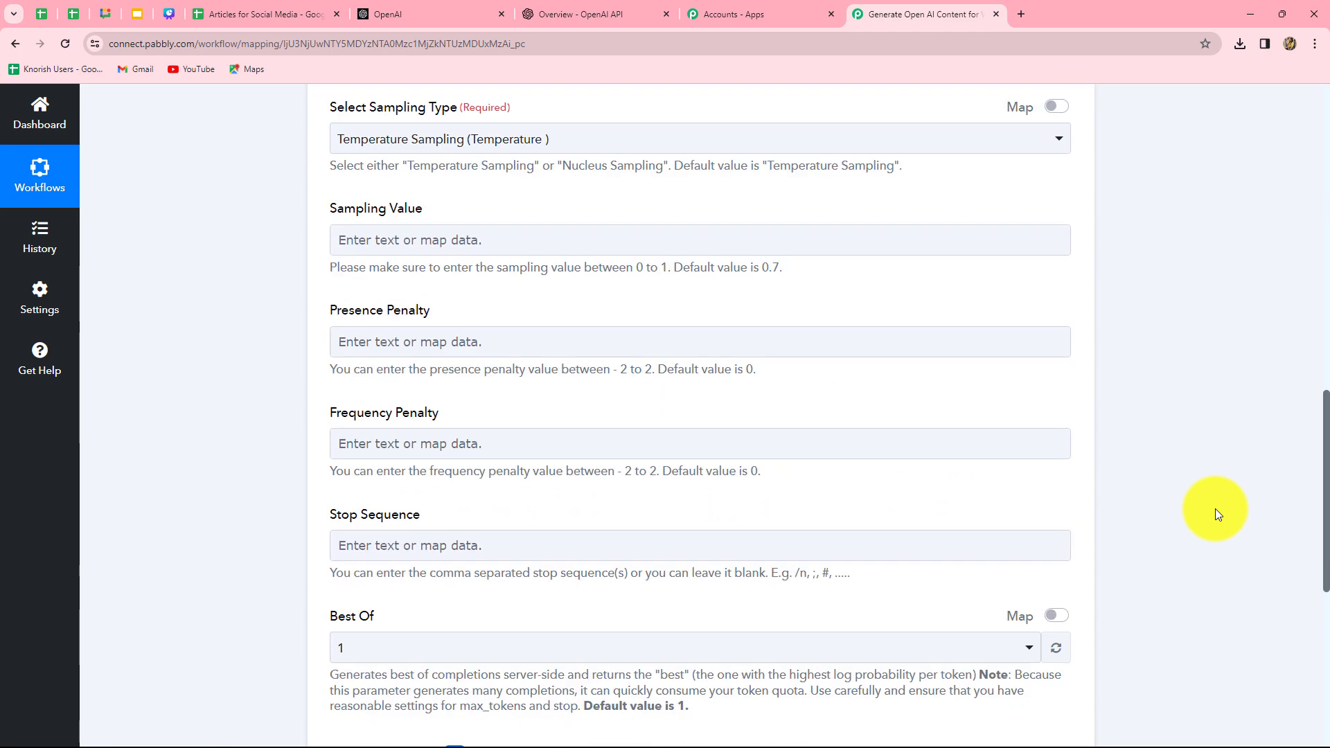
{"action": "scroll", "coordinate": [1215, 508], "scroll_direction": "up", "scroll_amount": 7}
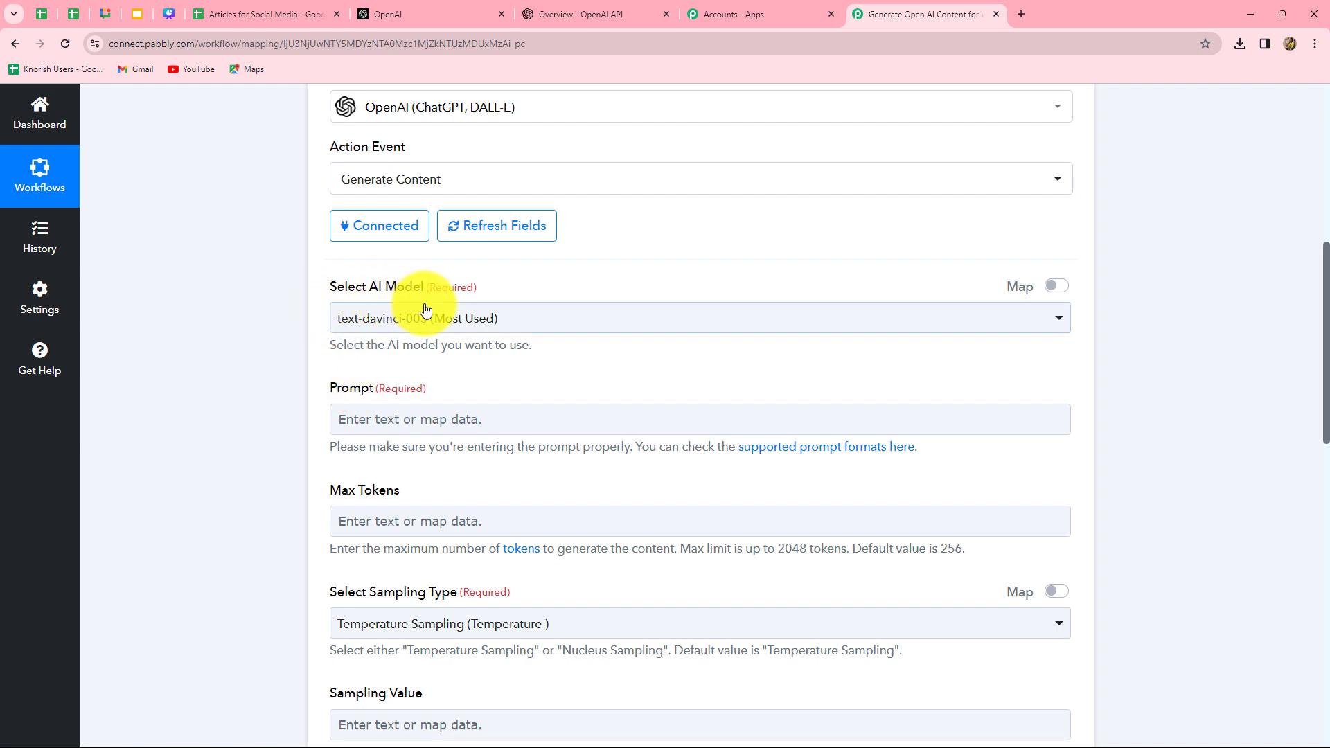
{"action": "left_click", "coordinate": [516, 323]}
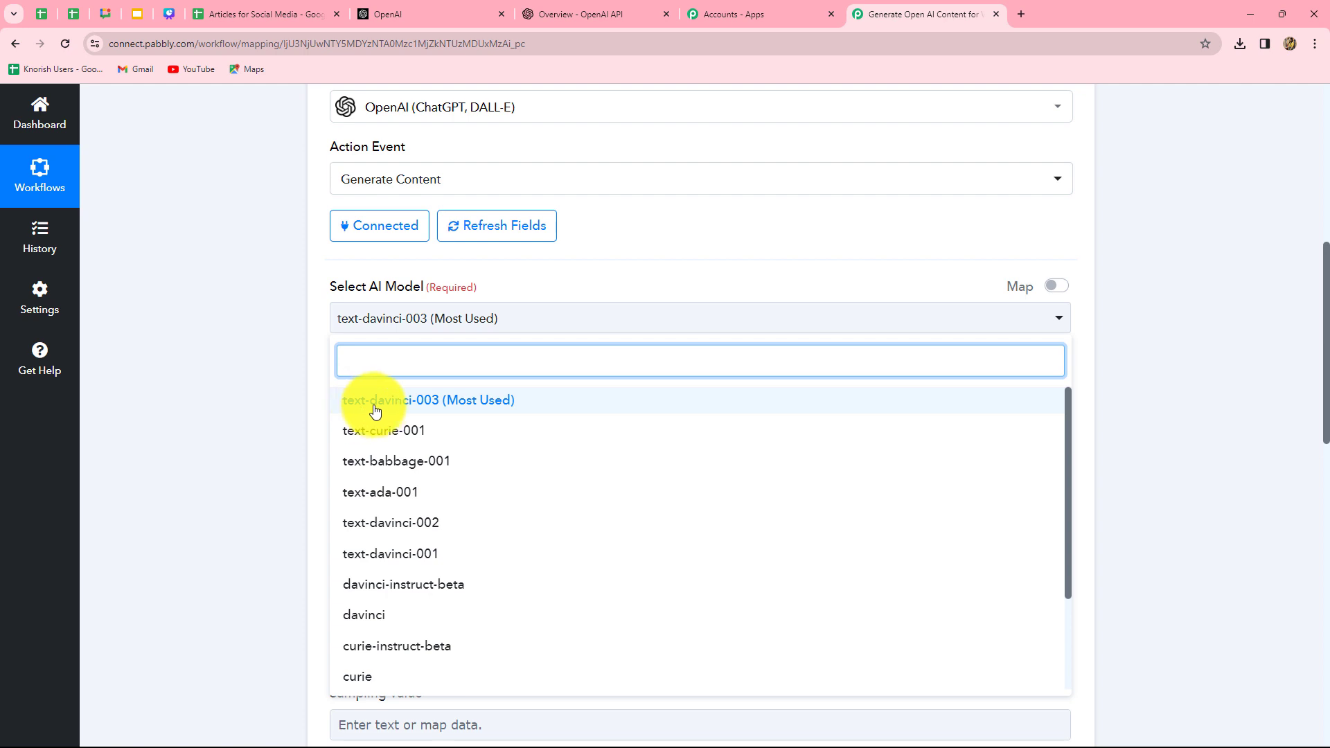
{"action": "left_click", "coordinate": [438, 408]}
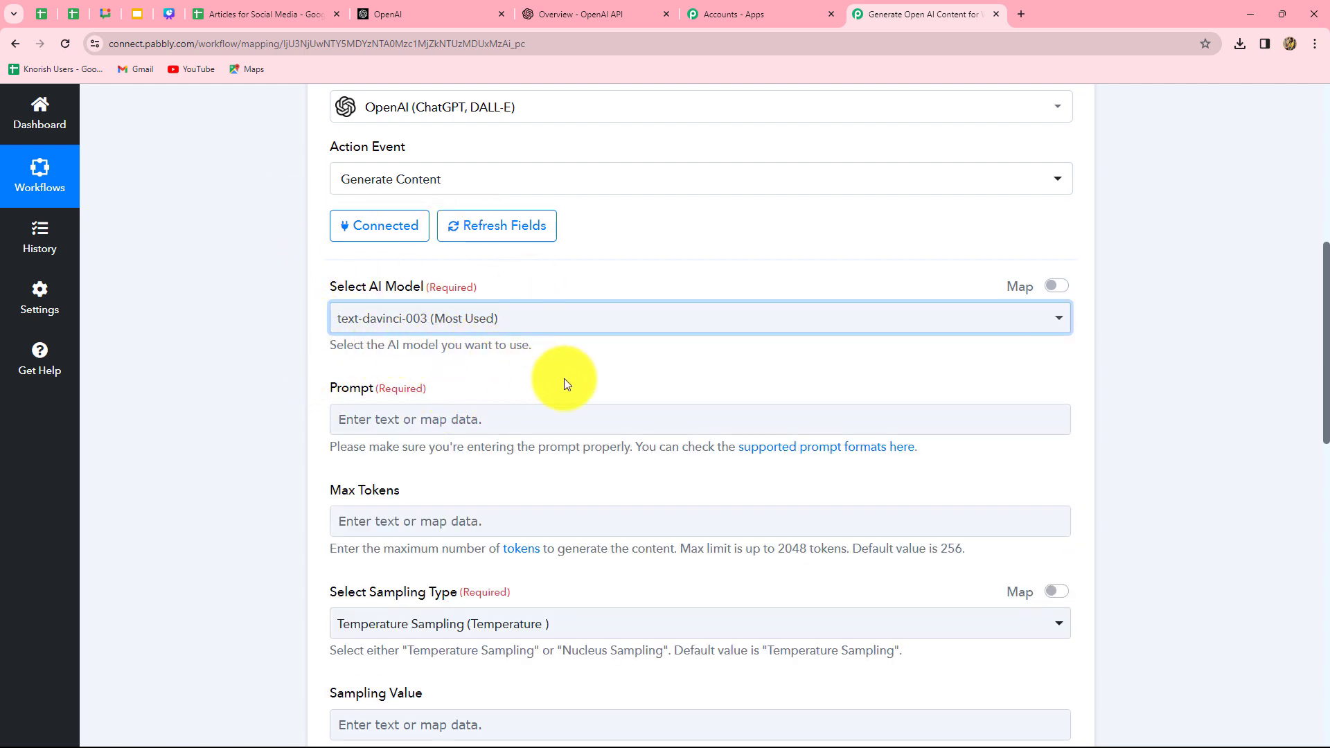
Enter the prompt "Write an article on:" and map the Title from the webhook response after it
{"action": "scroll", "coordinate": [564, 379], "scroll_direction": "down", "scroll_amount": 2}
{"action": "left_click", "coordinate": [360, 279]}
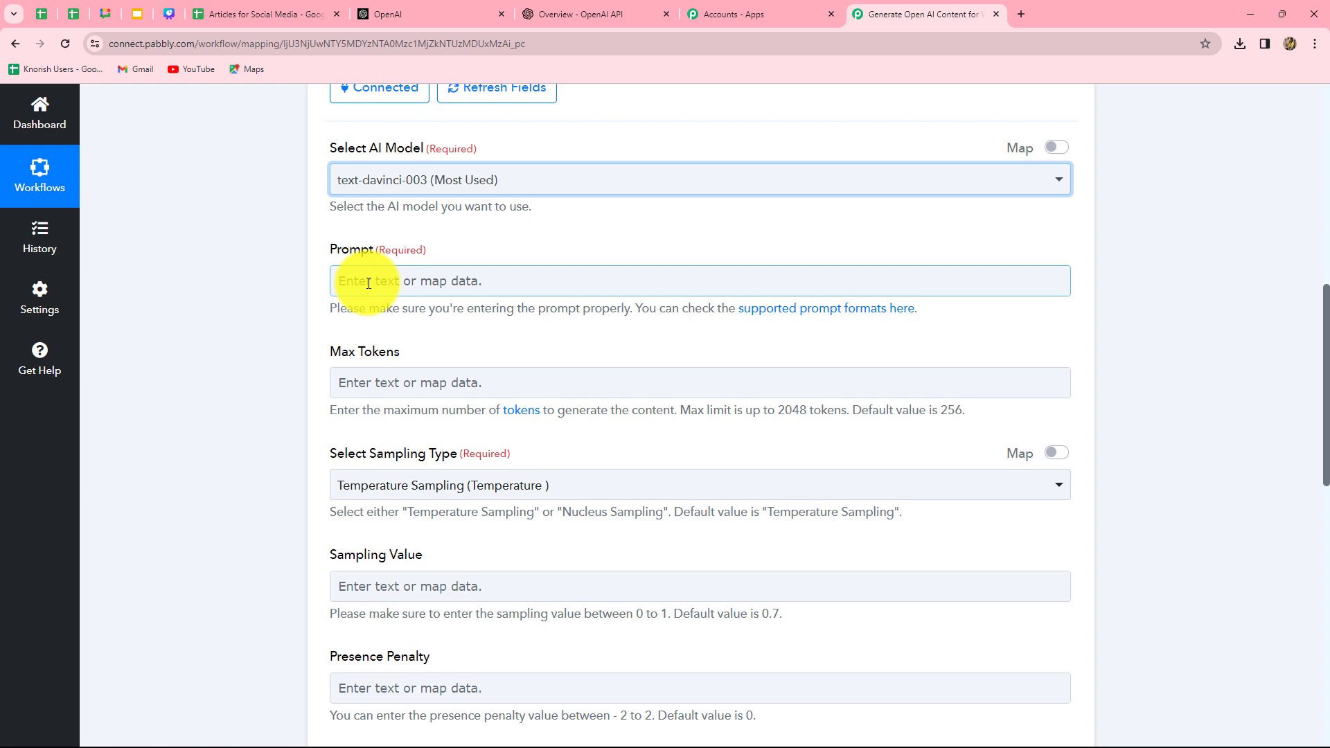
{"action": "left_click", "coordinate": [218, 11]}
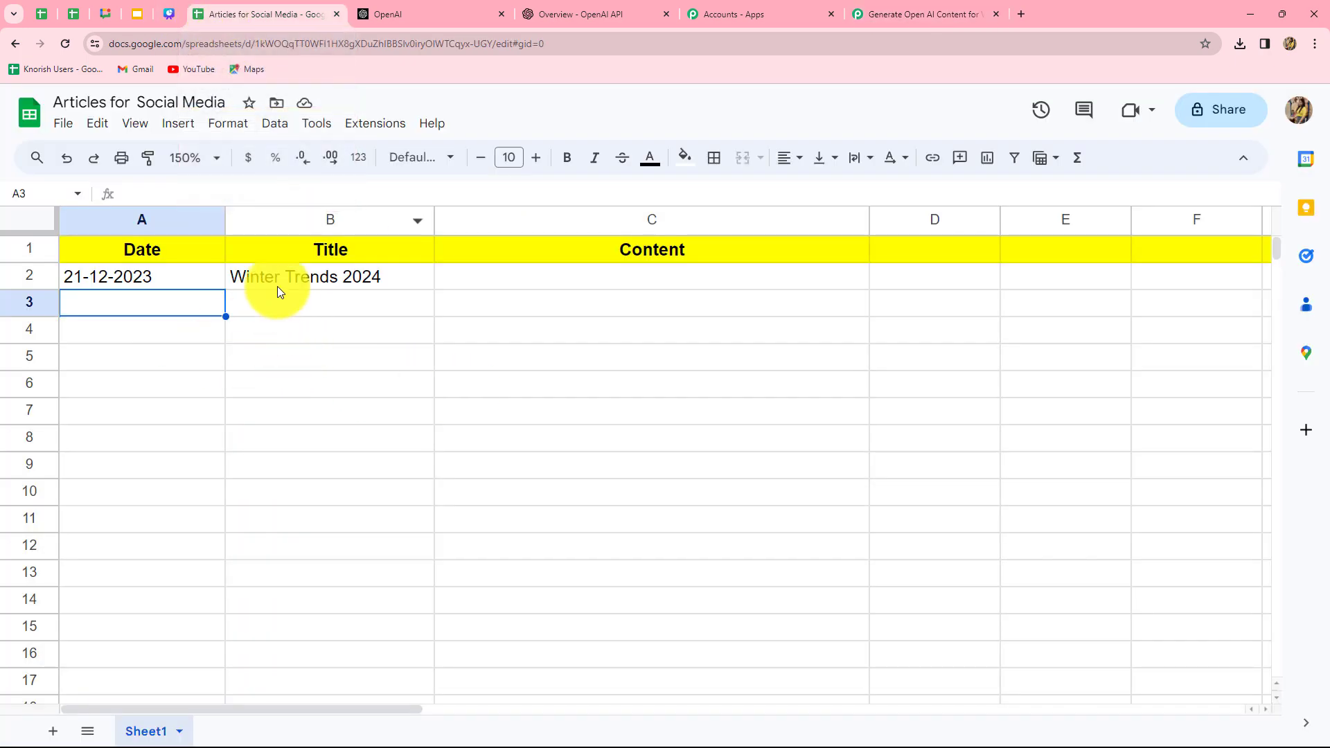
{"action": "left_click", "coordinate": [879, 10]}
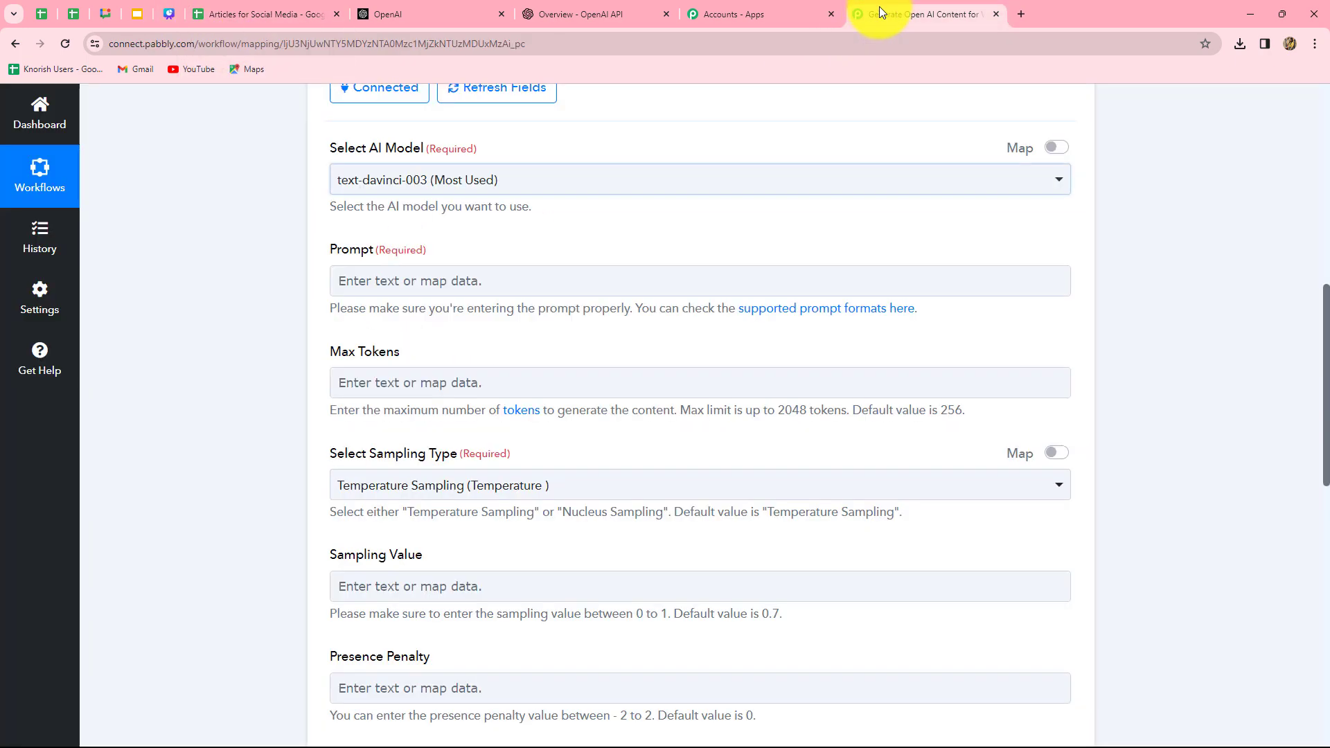
{"action": "left_click", "coordinate": [373, 284]}
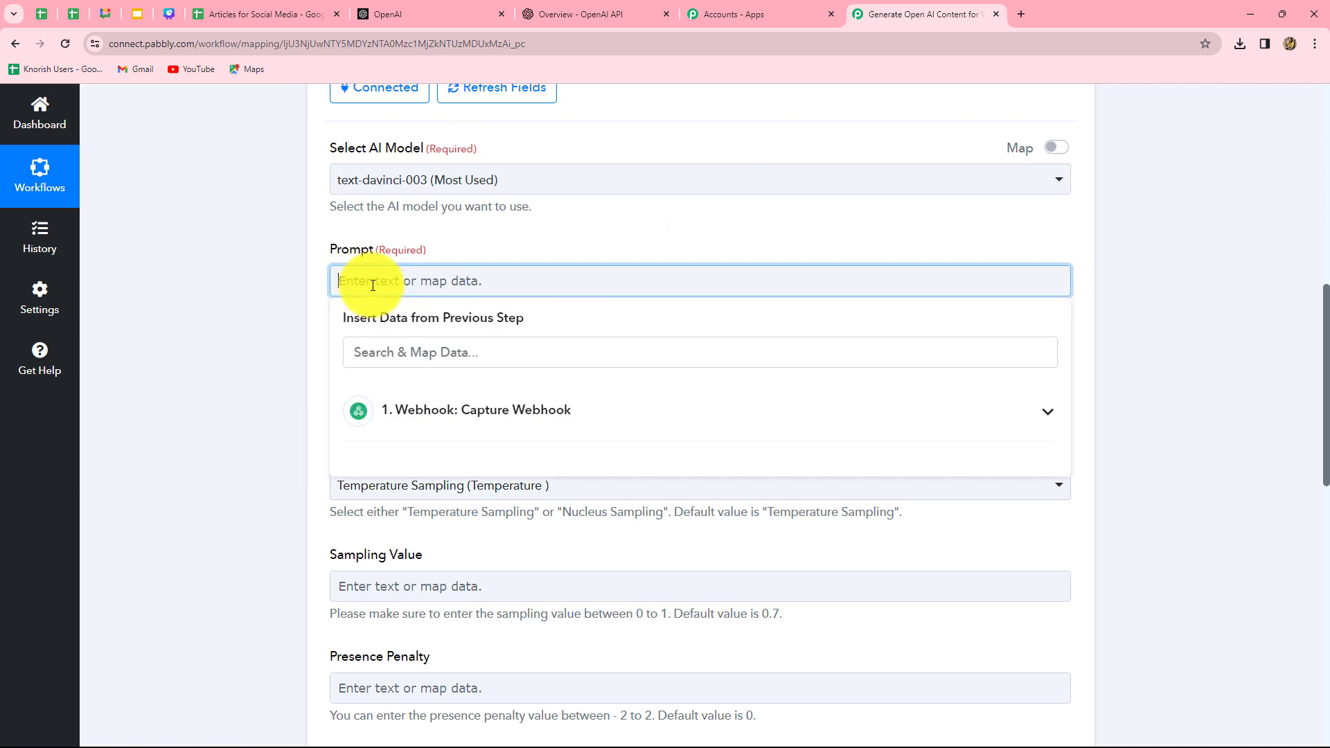
{"action": "type", "text": "Write an article on:"}
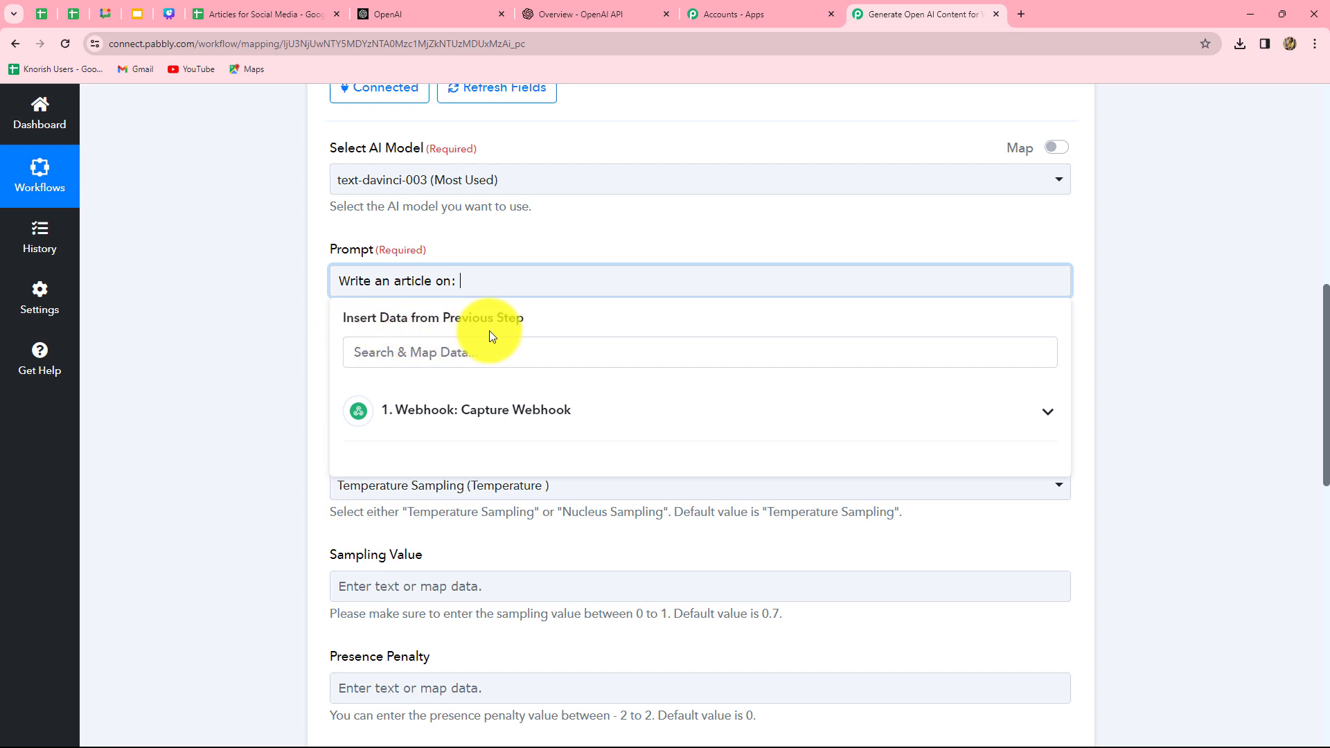
{"action": "left_click", "coordinate": [486, 421]}
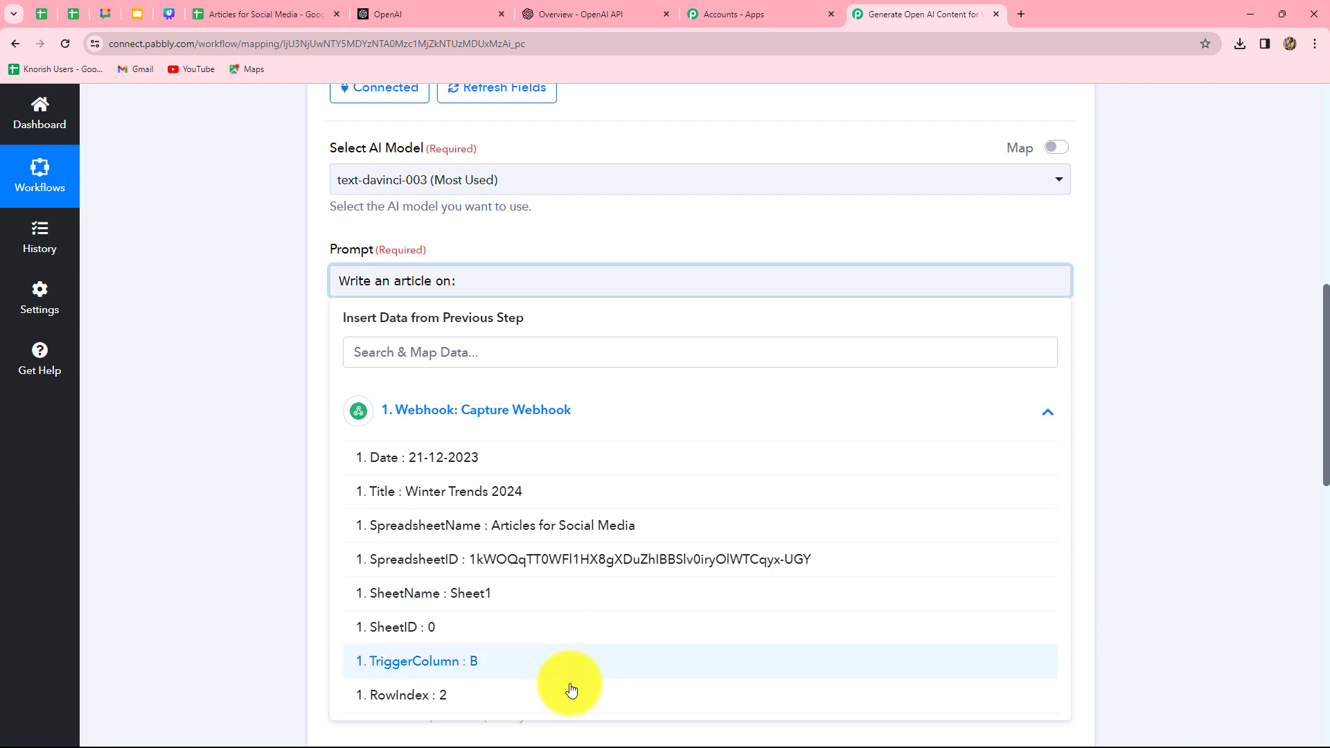
{"action": "left_click", "coordinate": [497, 503]}
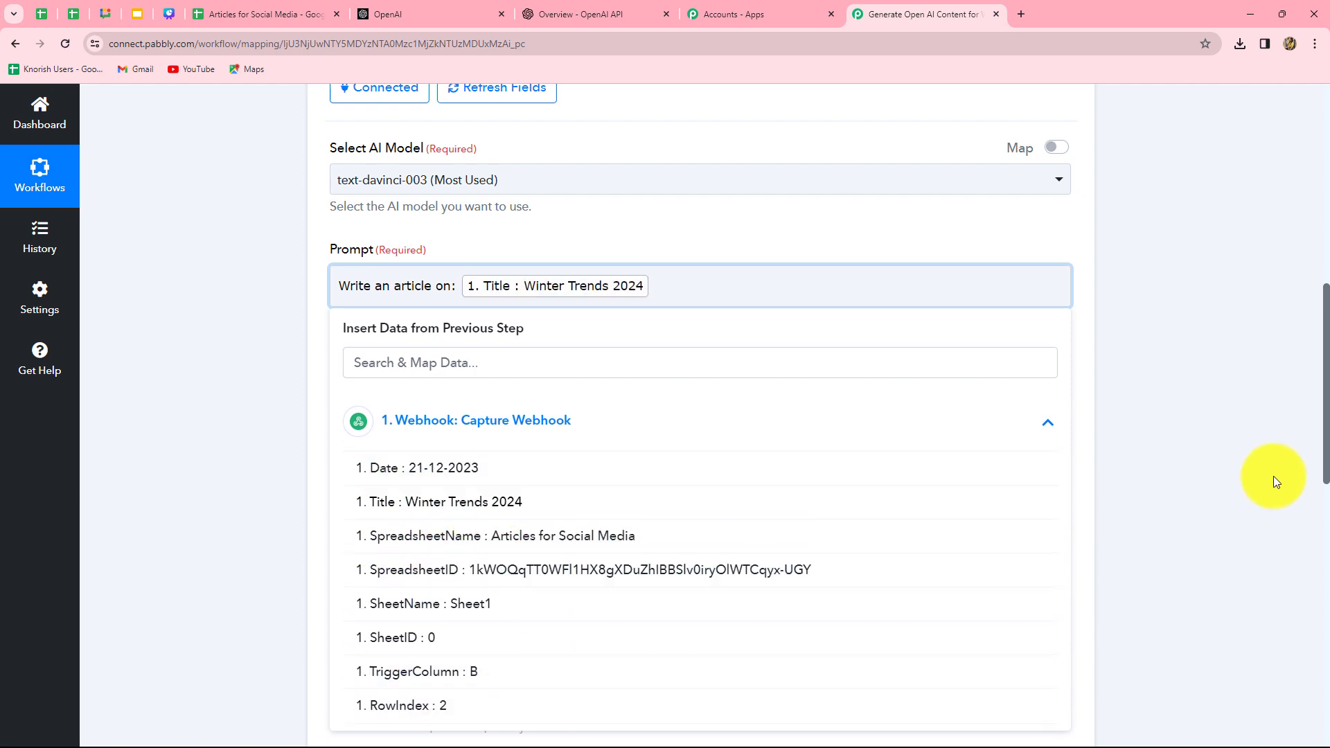
{"action": "left_click", "coordinate": [1149, 477]}
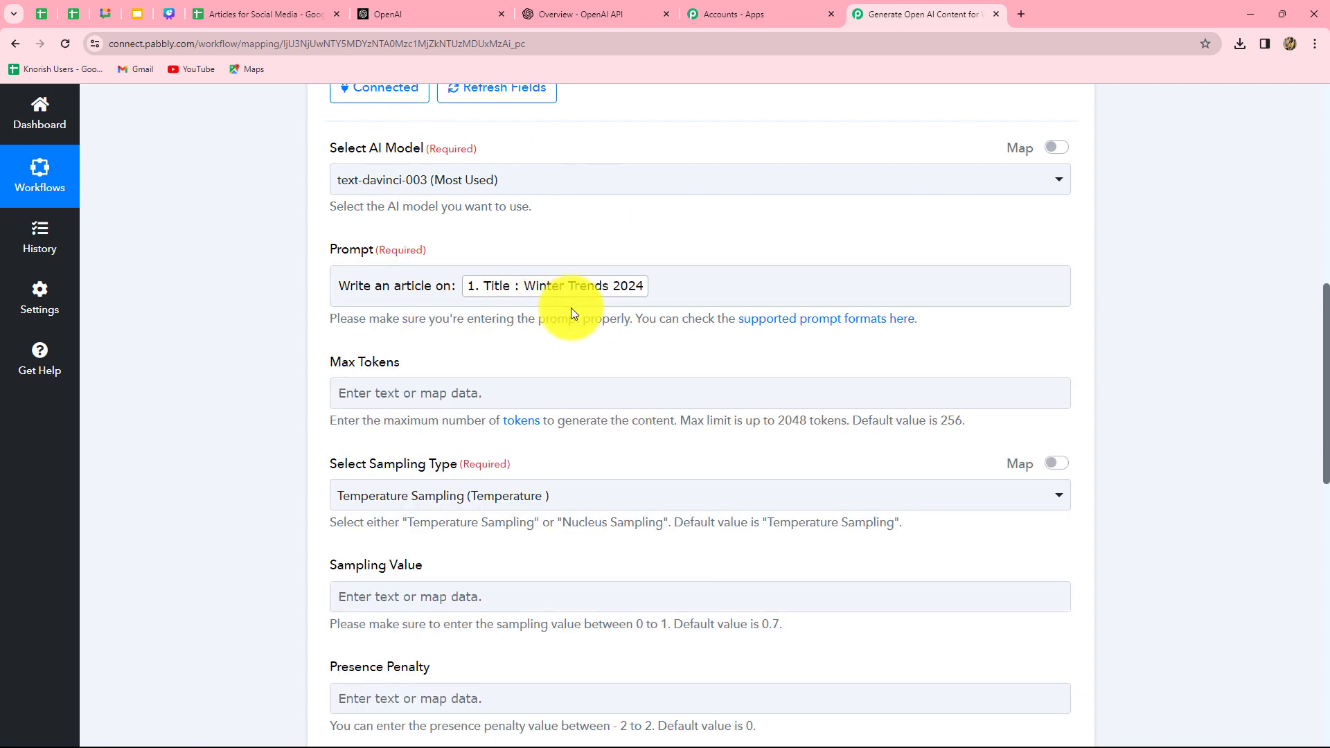
Check the Title column in the Articles for Social Media spreadsheet, and return to the Generate Content setup
{"action": "left_click", "coordinate": [309, 21]}
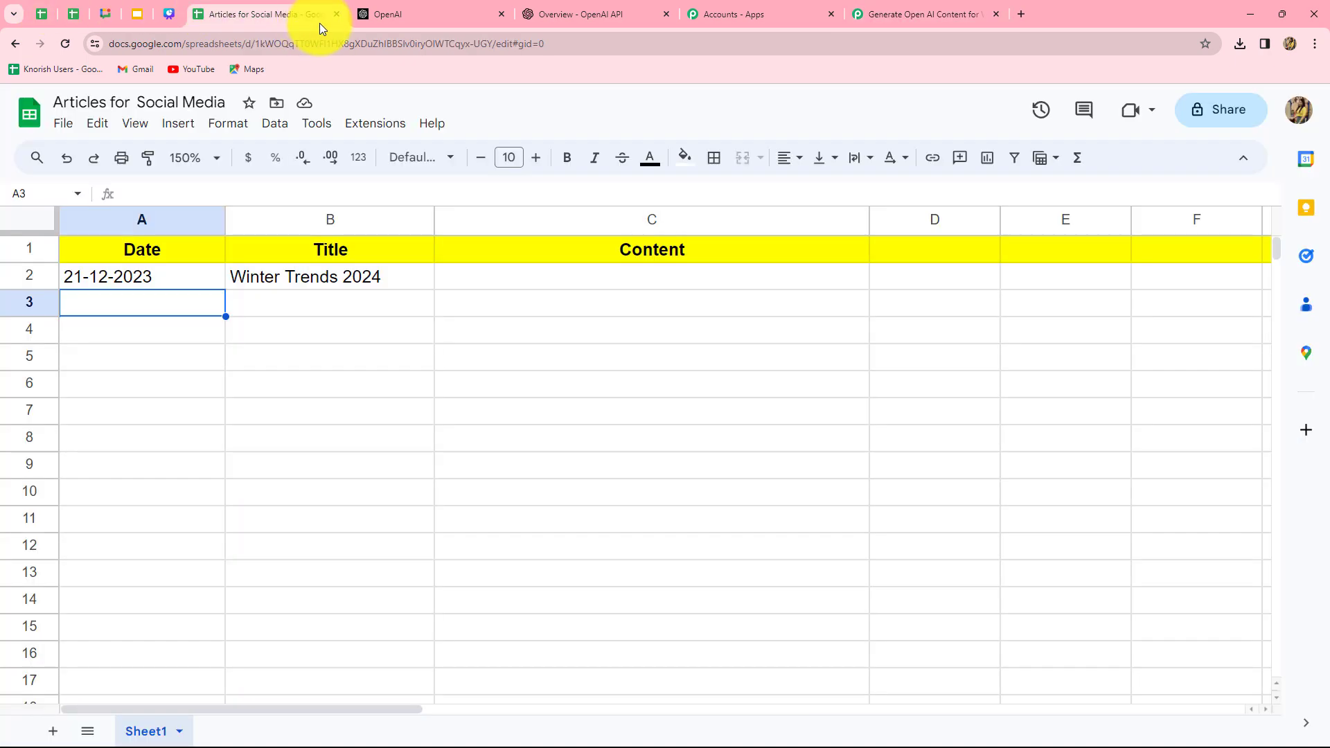
{"action": "left_click", "coordinate": [921, 6]}
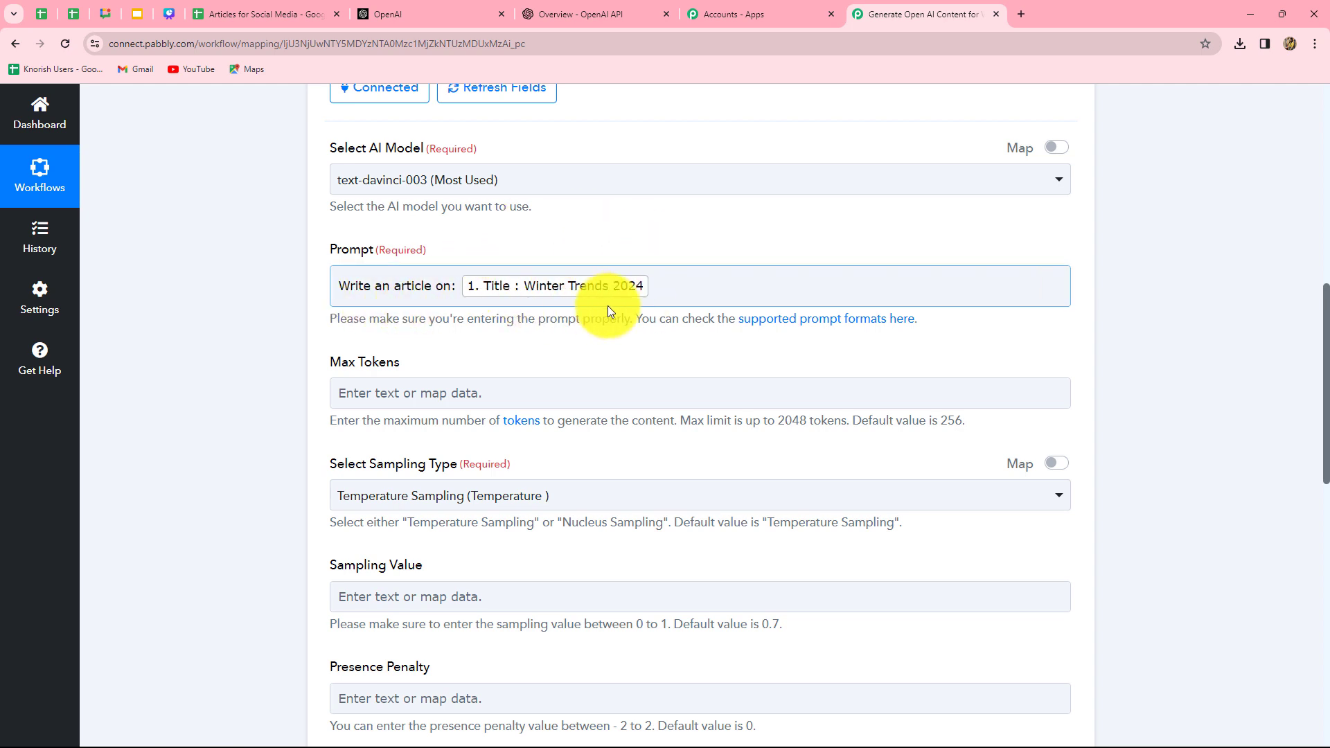
{"action": "left_click", "coordinate": [484, 344]}
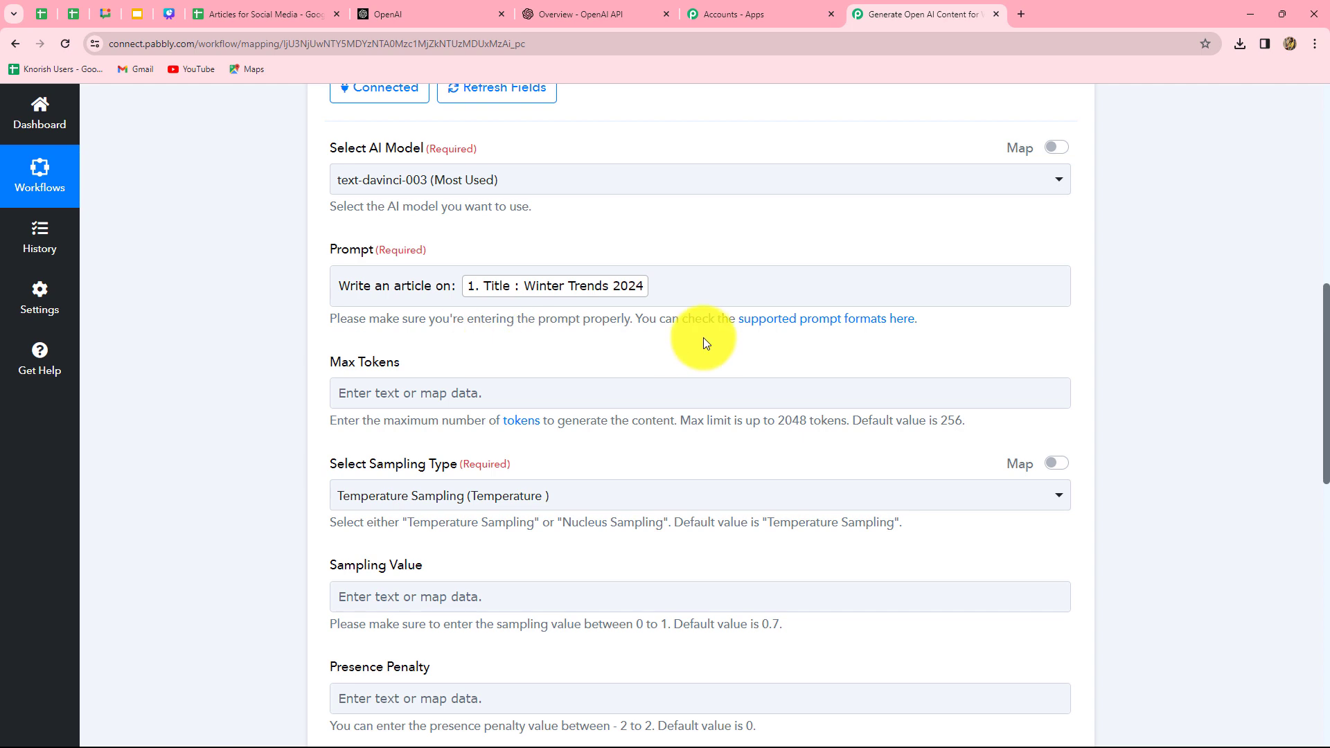
Set Max Tokens to 300 for the Generate Content action
{"action": "scroll", "coordinate": [705, 340], "scroll_direction": "down", "scroll_amount": 3}
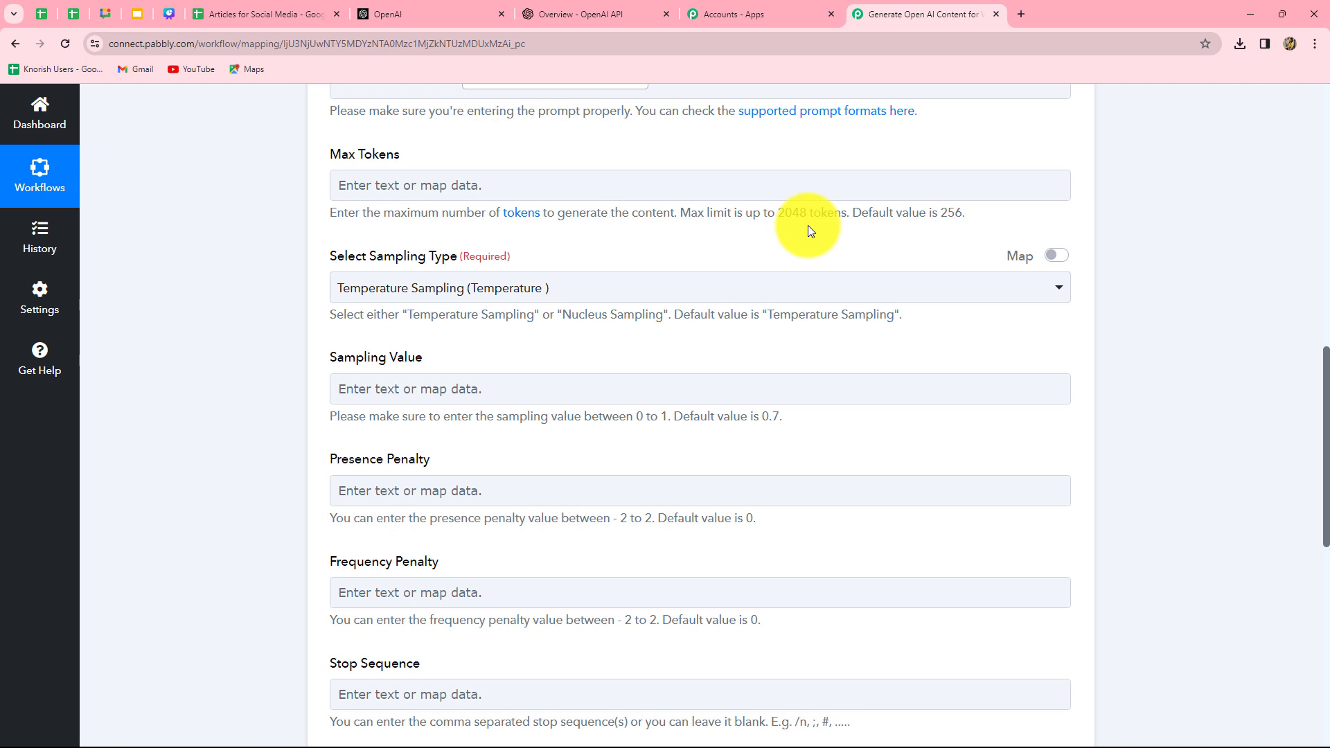
{"action": "left_click", "coordinate": [516, 187]}
{"action": "type", "text": "300"}
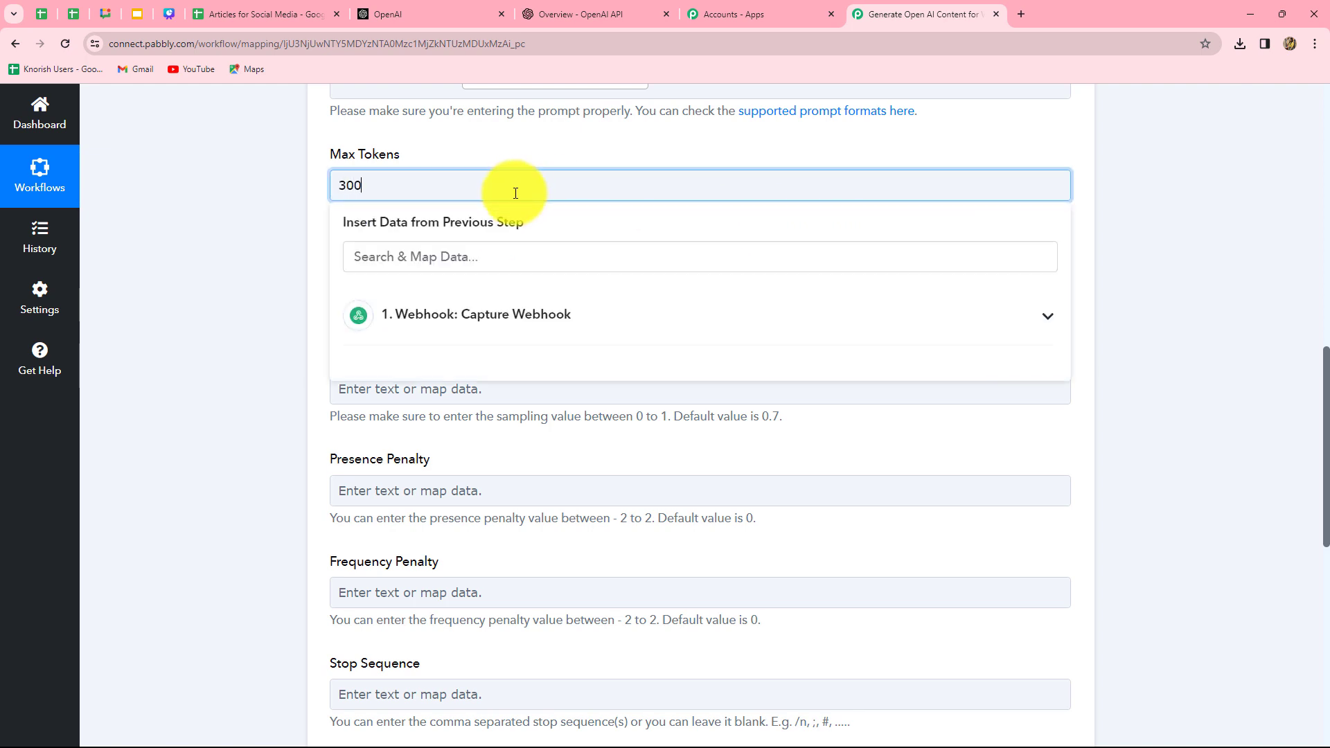
{"action": "left_click", "coordinate": [1099, 259]}
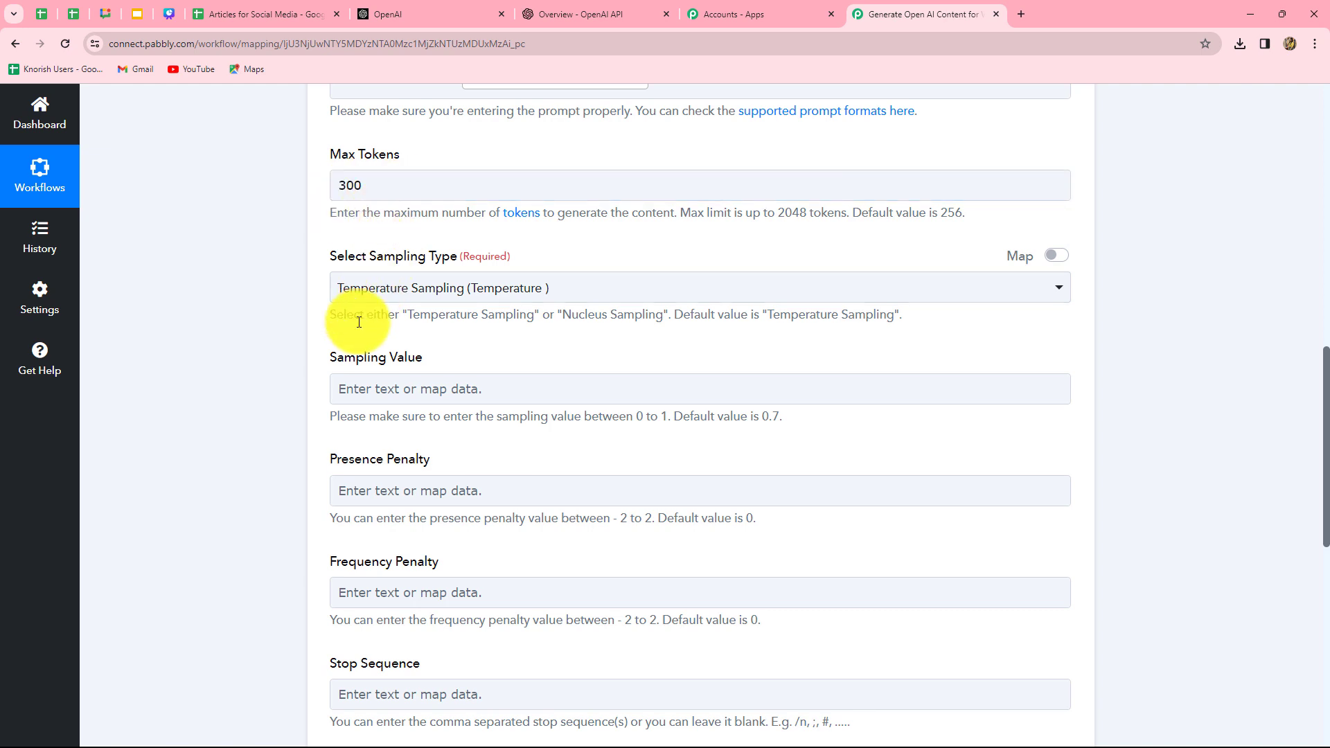
Review the sampling types, keep Temperature Sampling (Temperature), and set the sampling value to 0.7
{"action": "scroll", "coordinate": [357, 322], "scroll_direction": "down", "scroll_amount": 1}
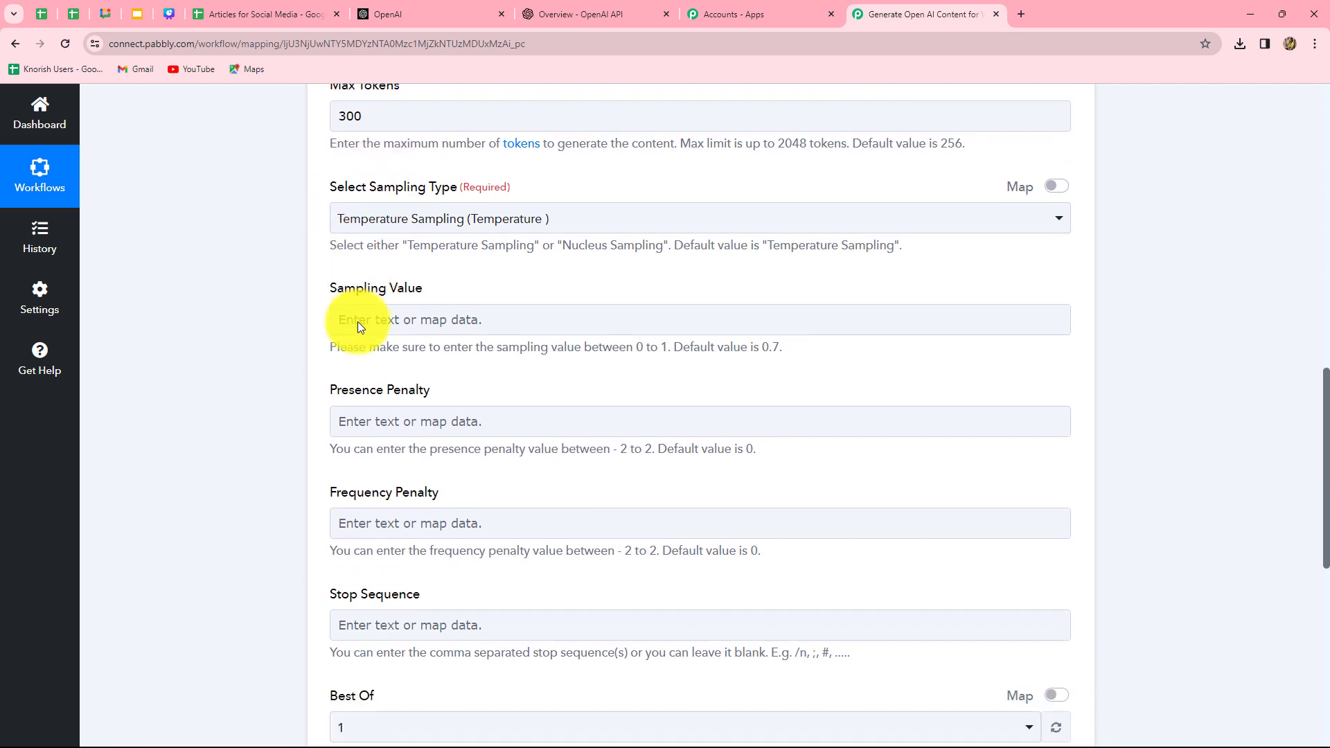
{"action": "left_click", "coordinate": [549, 219]}
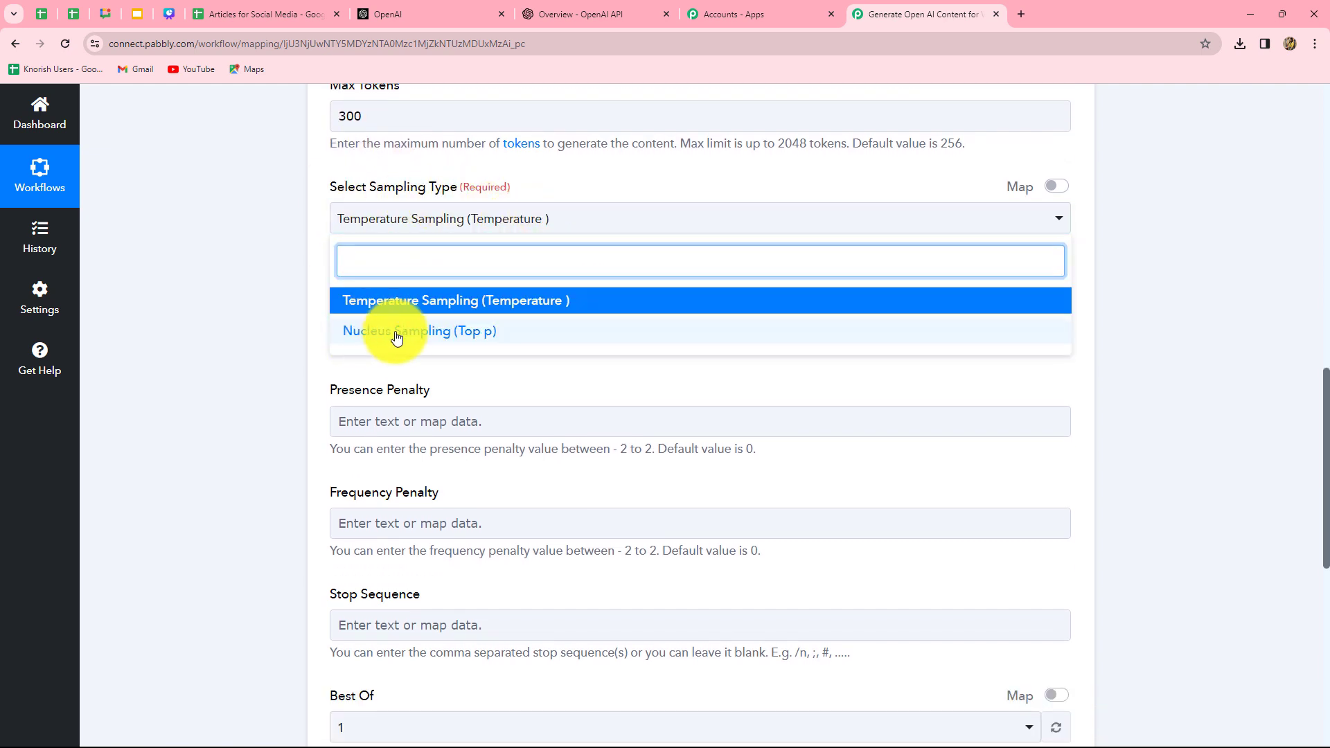
{"action": "left_click", "coordinate": [338, 219]}
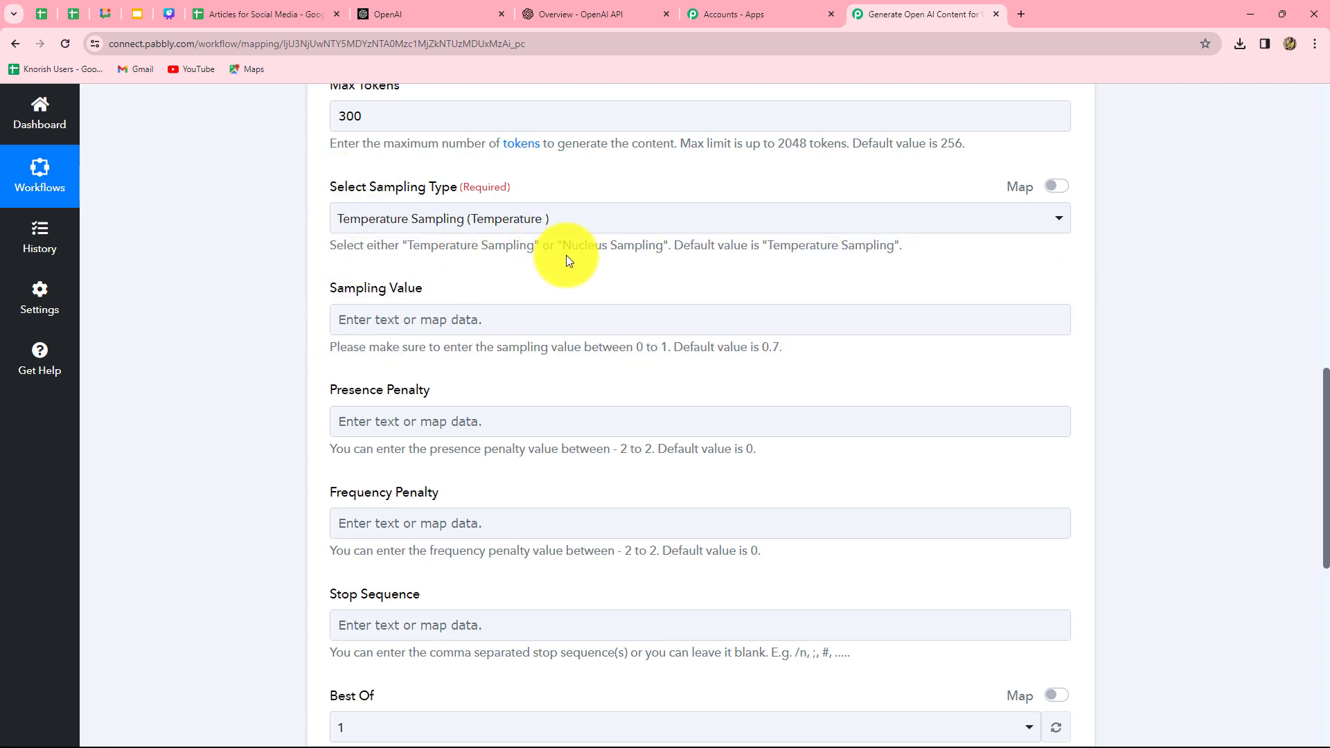
{"action": "left_click", "coordinate": [525, 222]}
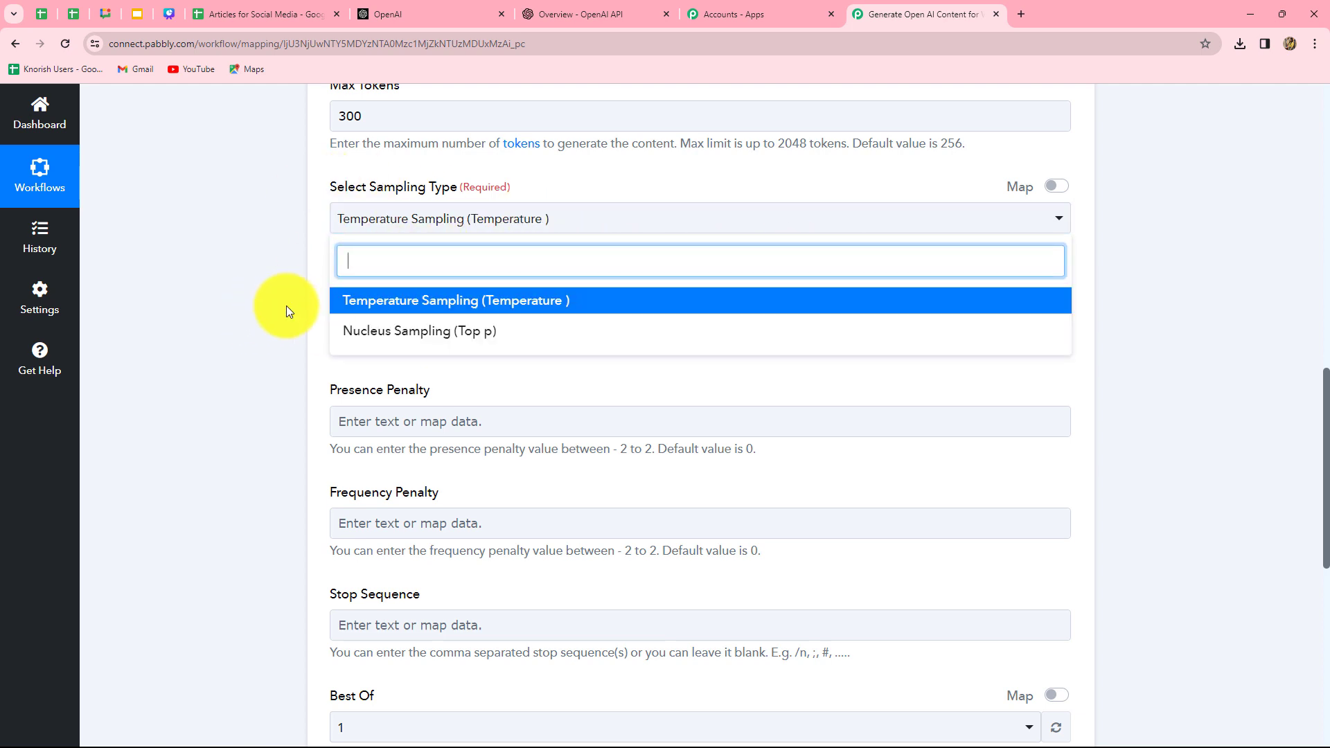
{"action": "left_click", "coordinate": [288, 306]}
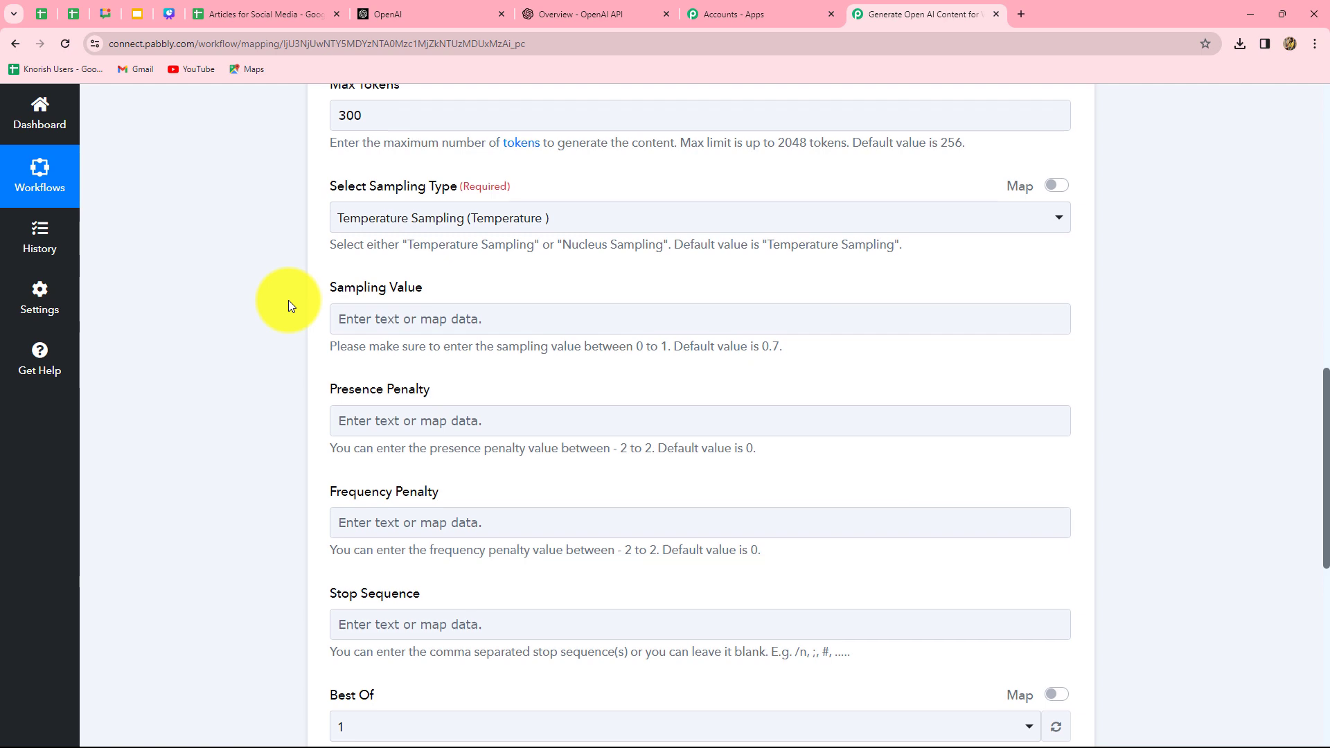
{"action": "scroll", "coordinate": [416, 263], "scroll_direction": "down", "scroll_amount": 1}
{"action": "left_click", "coordinate": [418, 257]}
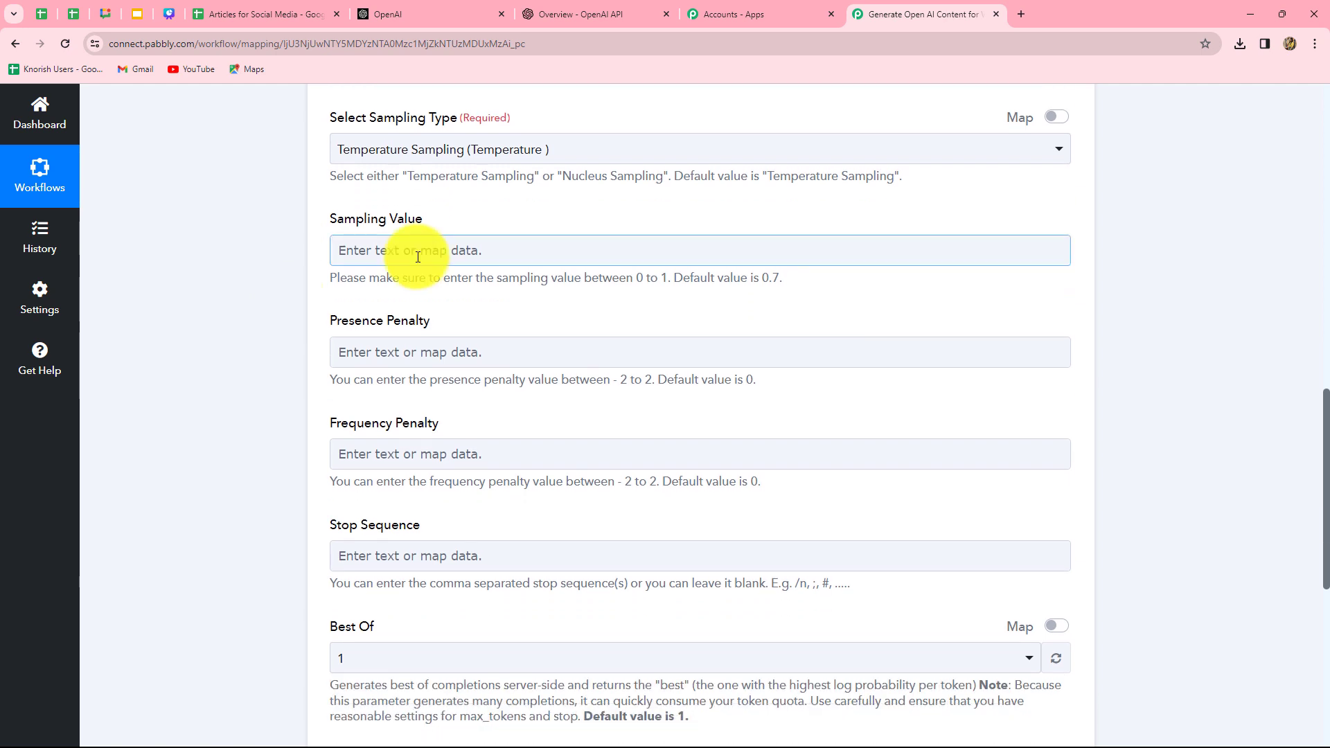
{"action": "left_click", "coordinate": [597, 307]}
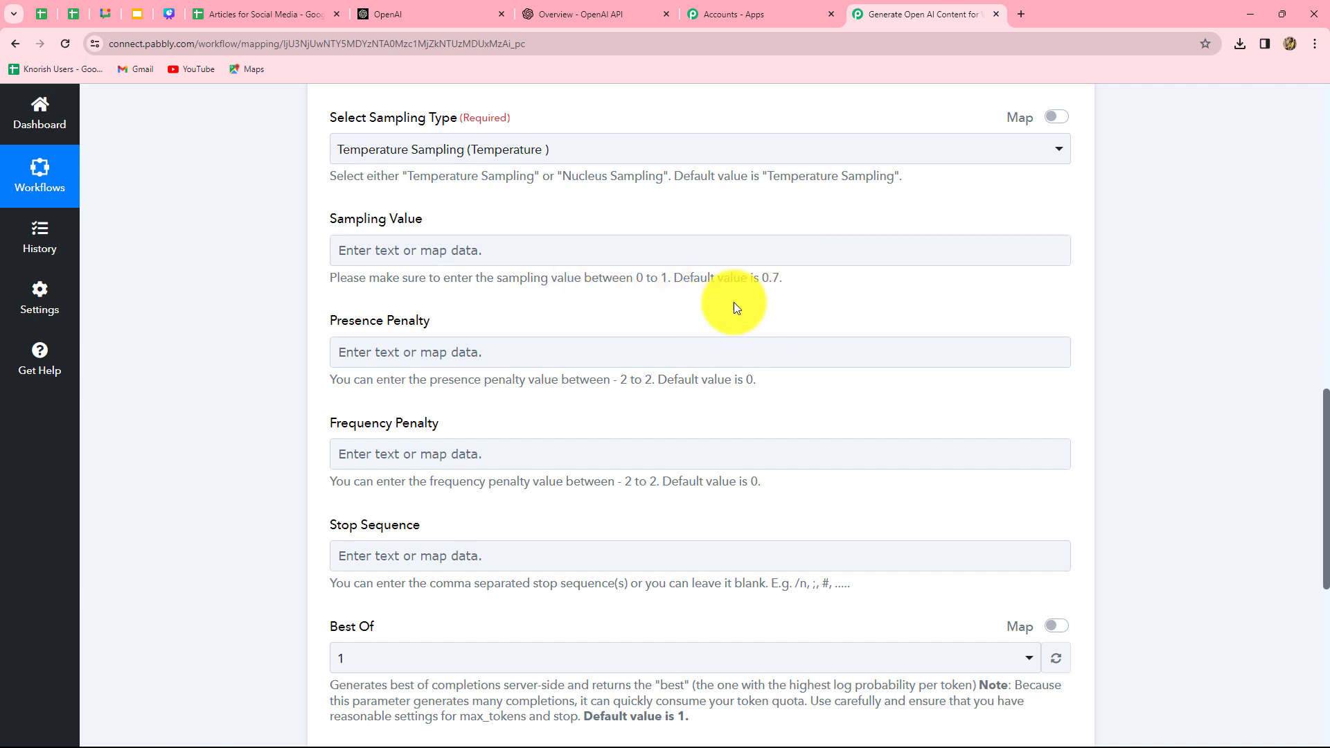
{"action": "left_click", "coordinate": [716, 248]}
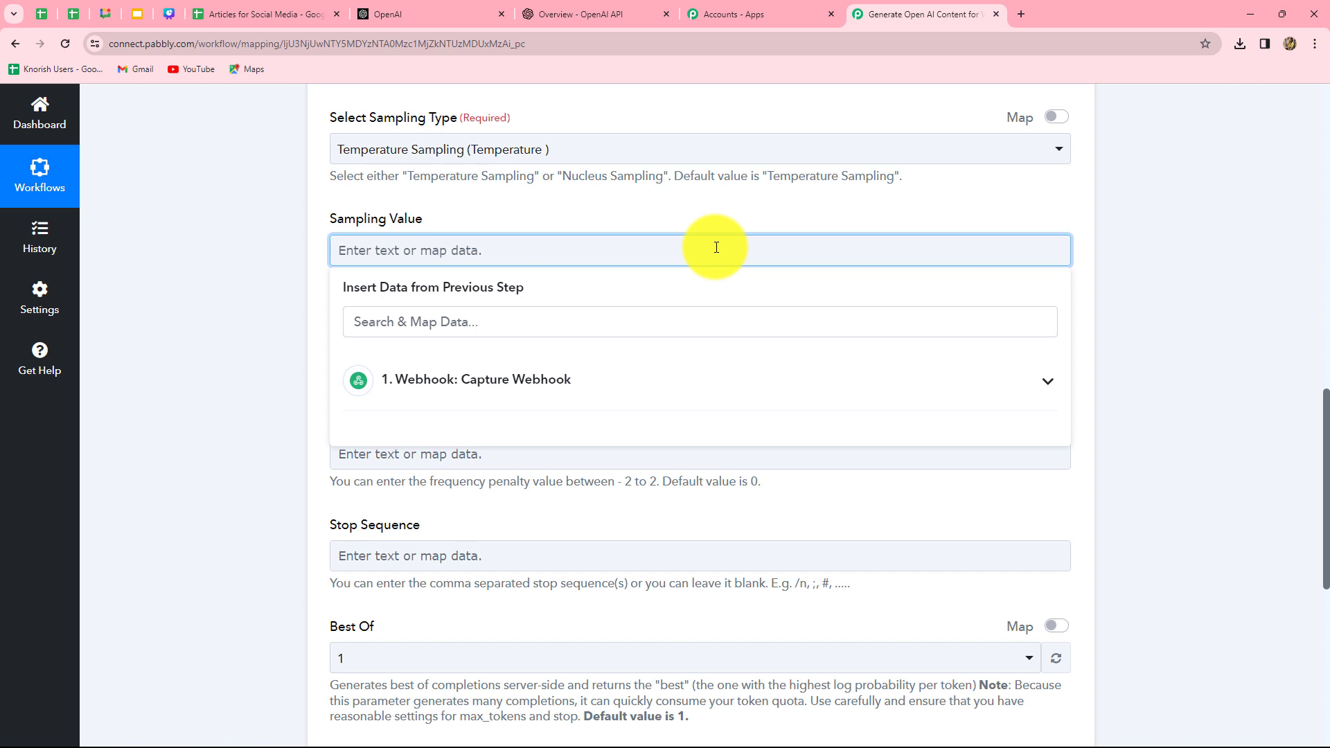
{"action": "type", "text": "0.7"}
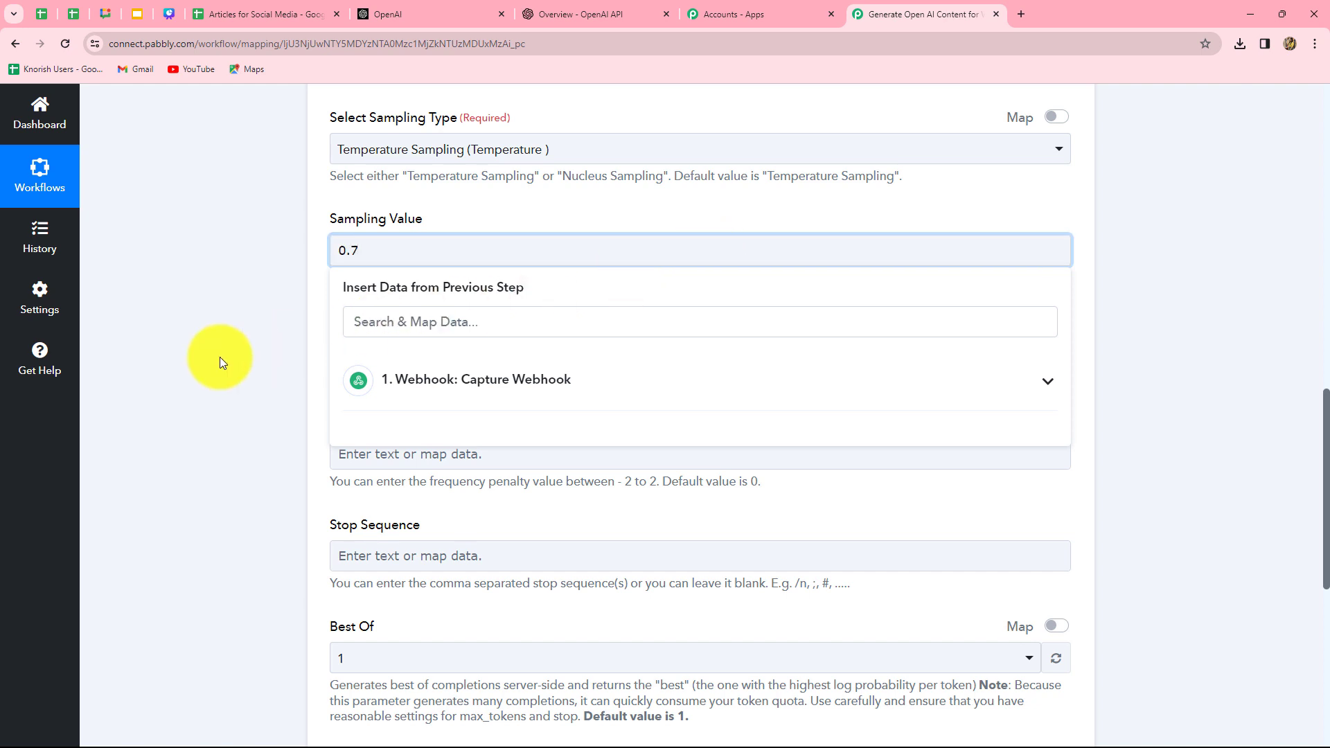
{"action": "left_click", "coordinate": [219, 356]}
Set the Presence Penalty to 0 for the Generate Content action
{"action": "scroll", "coordinate": [258, 463], "scroll_direction": "down", "scroll_amount": 2}
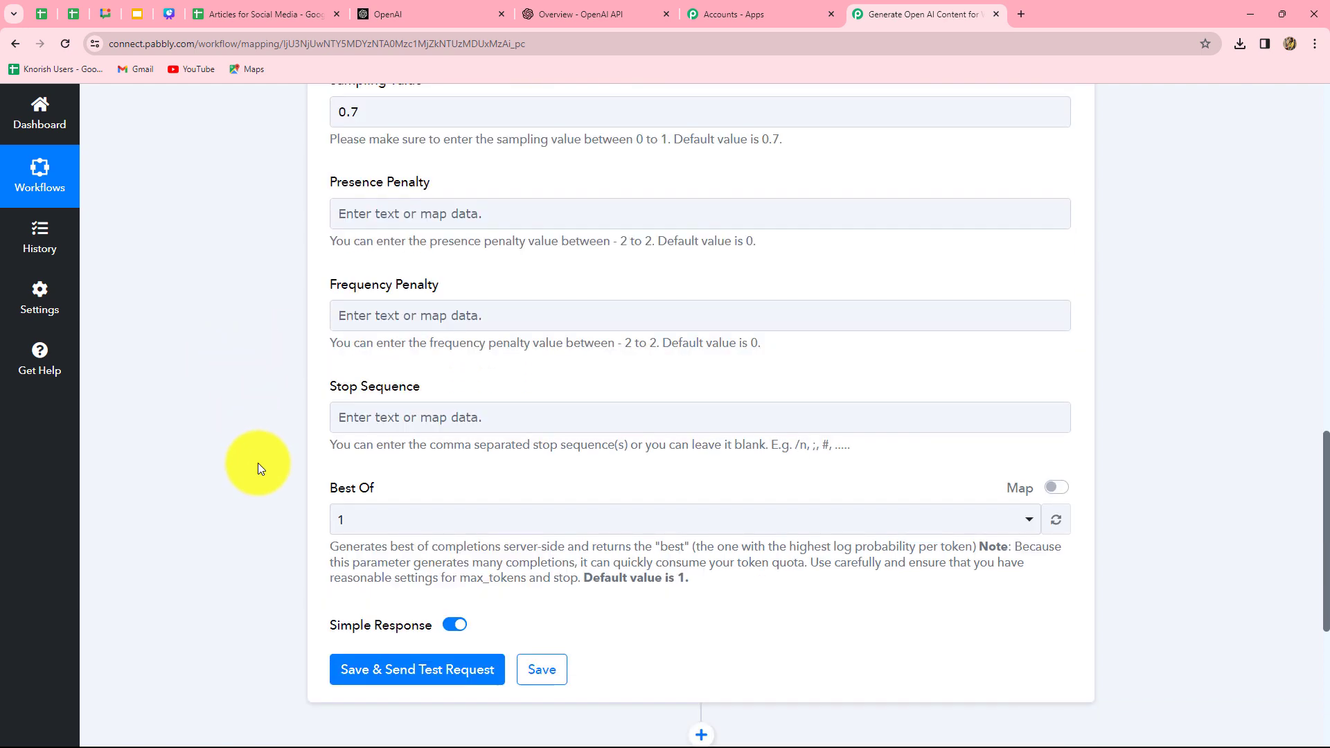
{"action": "left_click", "coordinate": [416, 219]}
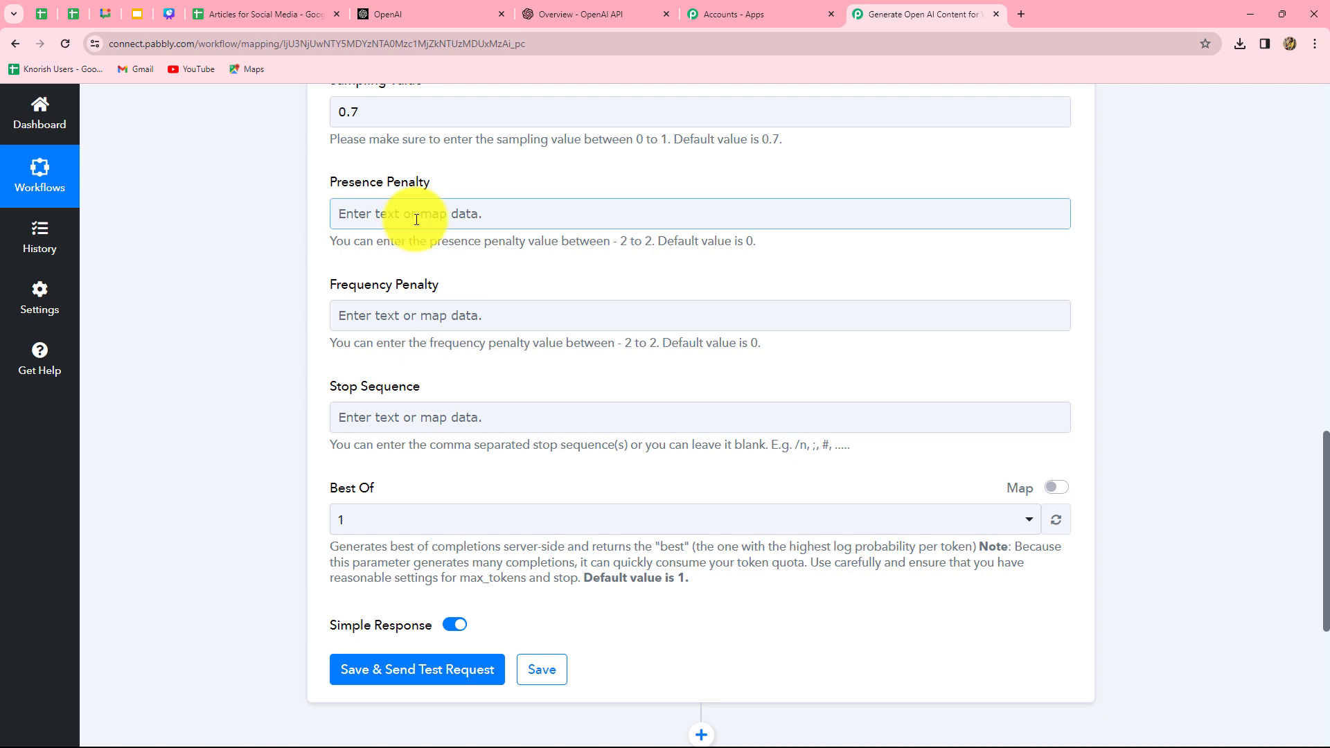
{"action": "left_click", "coordinate": [623, 254]}
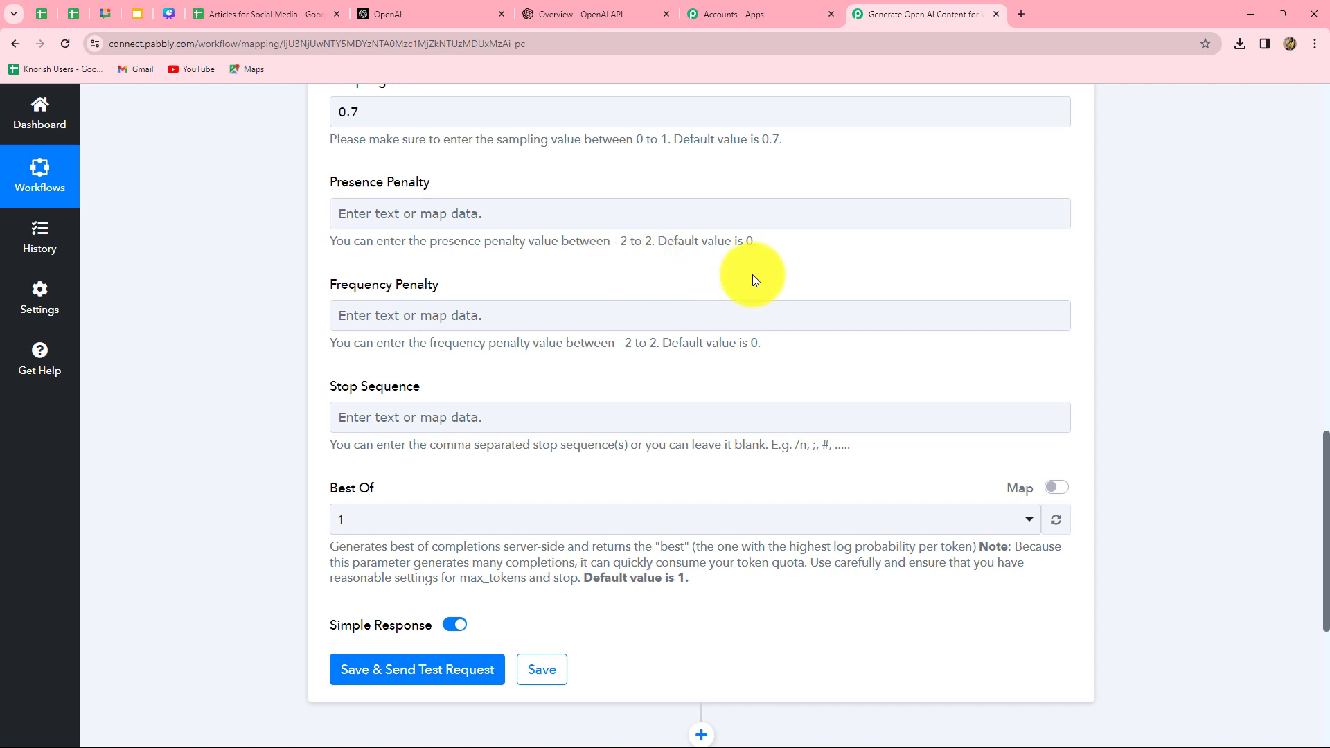
{"action": "left_click", "coordinate": [558, 211]}
{"action": "type", "text": "0"}
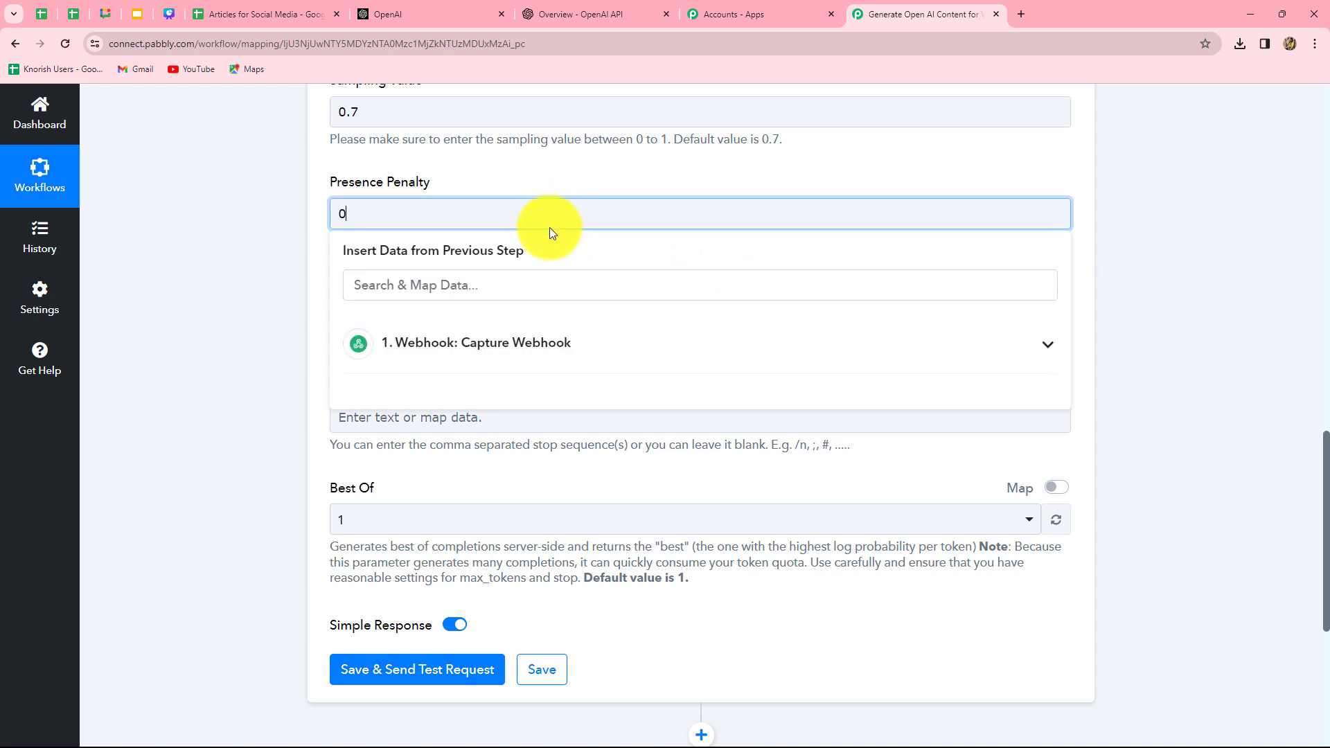
{"action": "left_click", "coordinate": [616, 315]}
Set the Frequency Penalty to 0 for the Generate Content action
{"action": "scroll", "coordinate": [520, 377], "scroll_direction": "down", "scroll_amount": 1}
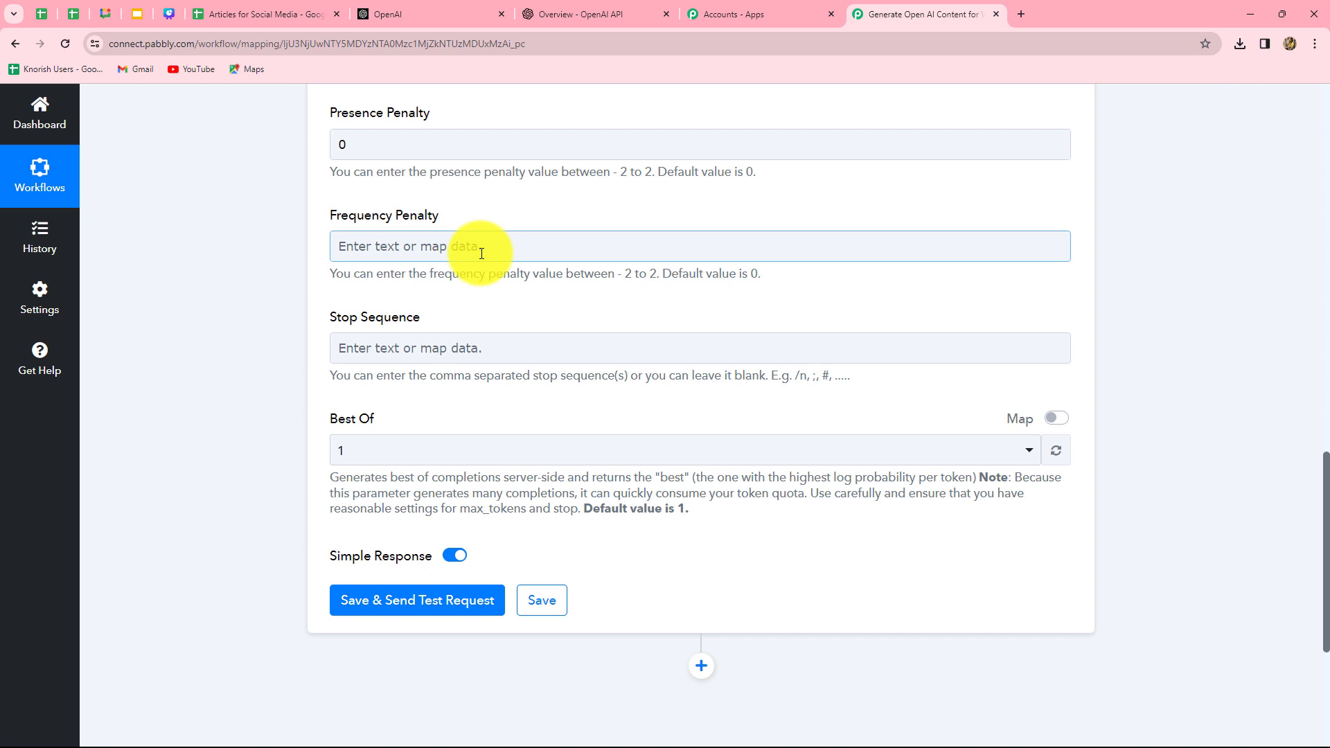
{"action": "left_click", "coordinate": [621, 308]}
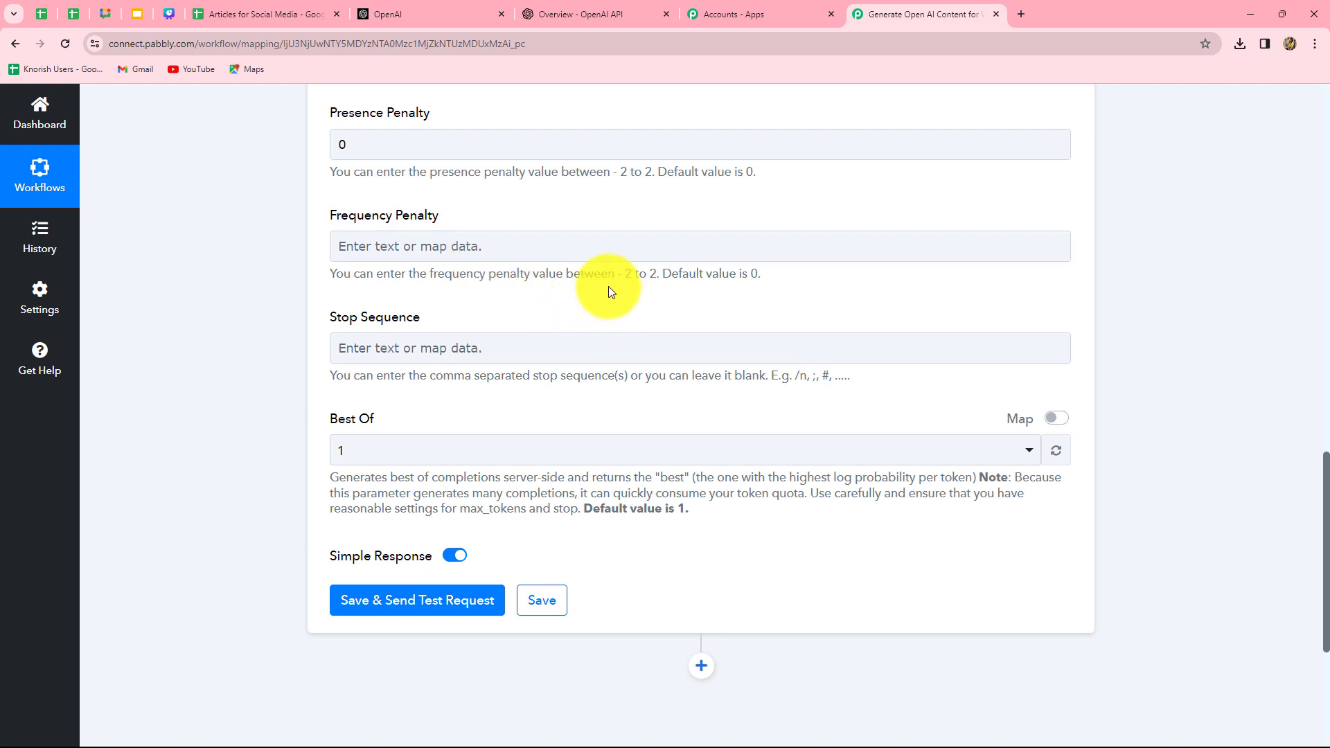
{"action": "left_click", "coordinate": [541, 249]}
{"action": "type", "text": "0"}
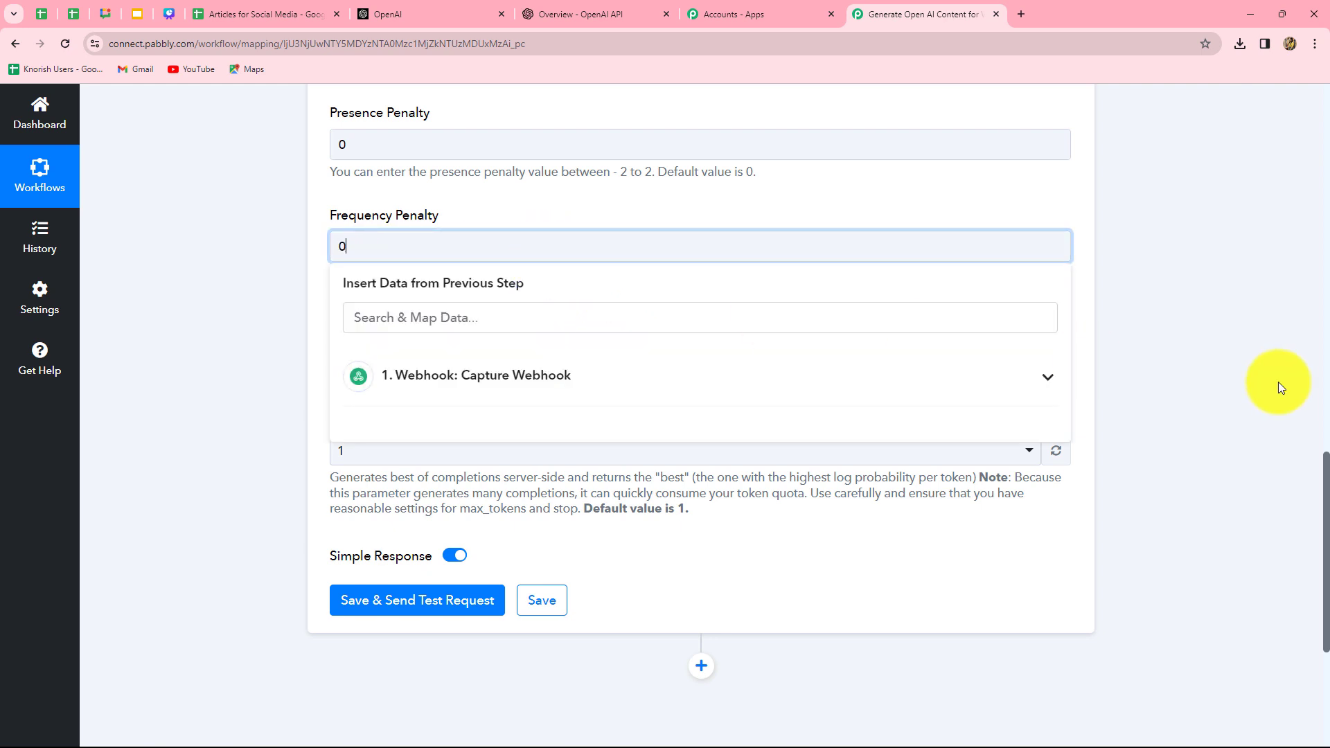
{"action": "left_click", "coordinate": [1254, 386]}
Review the completed Generate Content fields, then save the action and send a test request
{"action": "scroll", "coordinate": [363, 334], "scroll_direction": "down", "scroll_amount": 3}
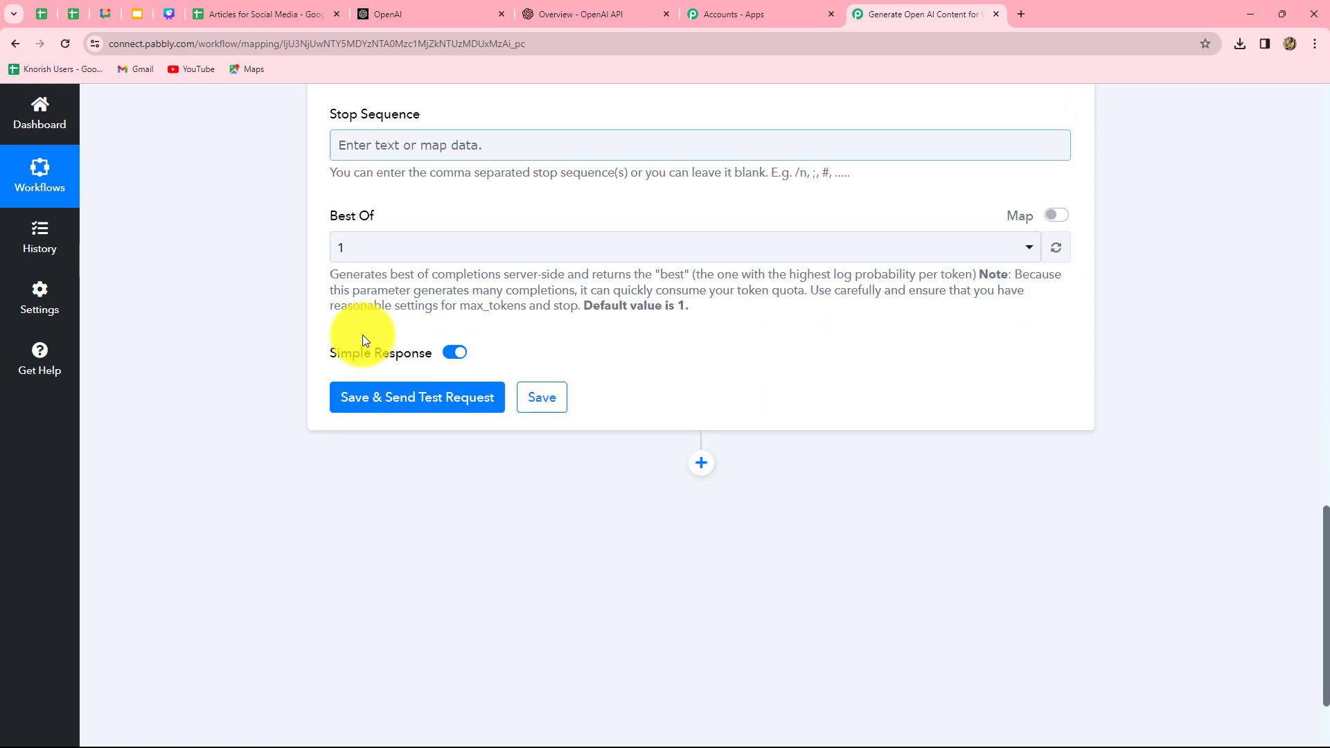
{"action": "scroll", "coordinate": [363, 334], "scroll_direction": "up", "scroll_amount": 10}
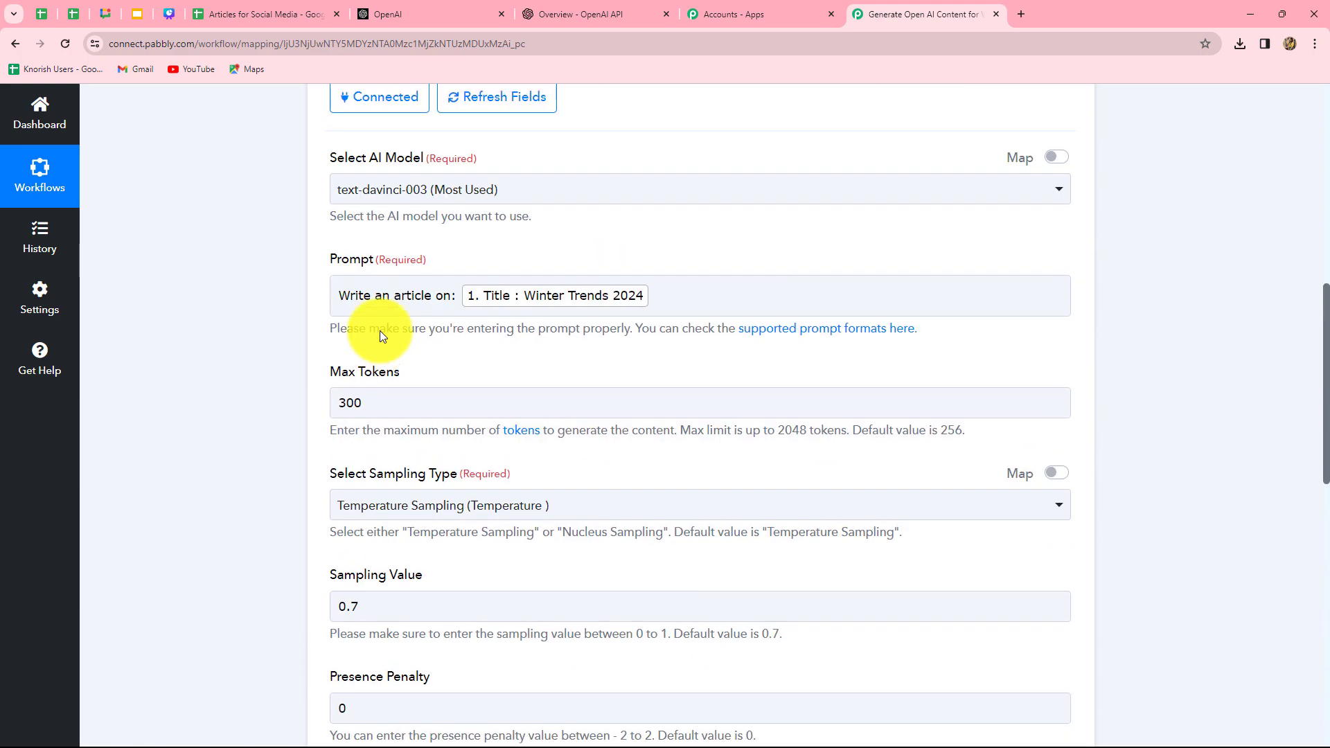
{"action": "scroll", "coordinate": [380, 330], "scroll_direction": "up", "scroll_amount": 5}
{"action": "scroll", "coordinate": [381, 329], "scroll_direction": "down", "scroll_amount": 15}
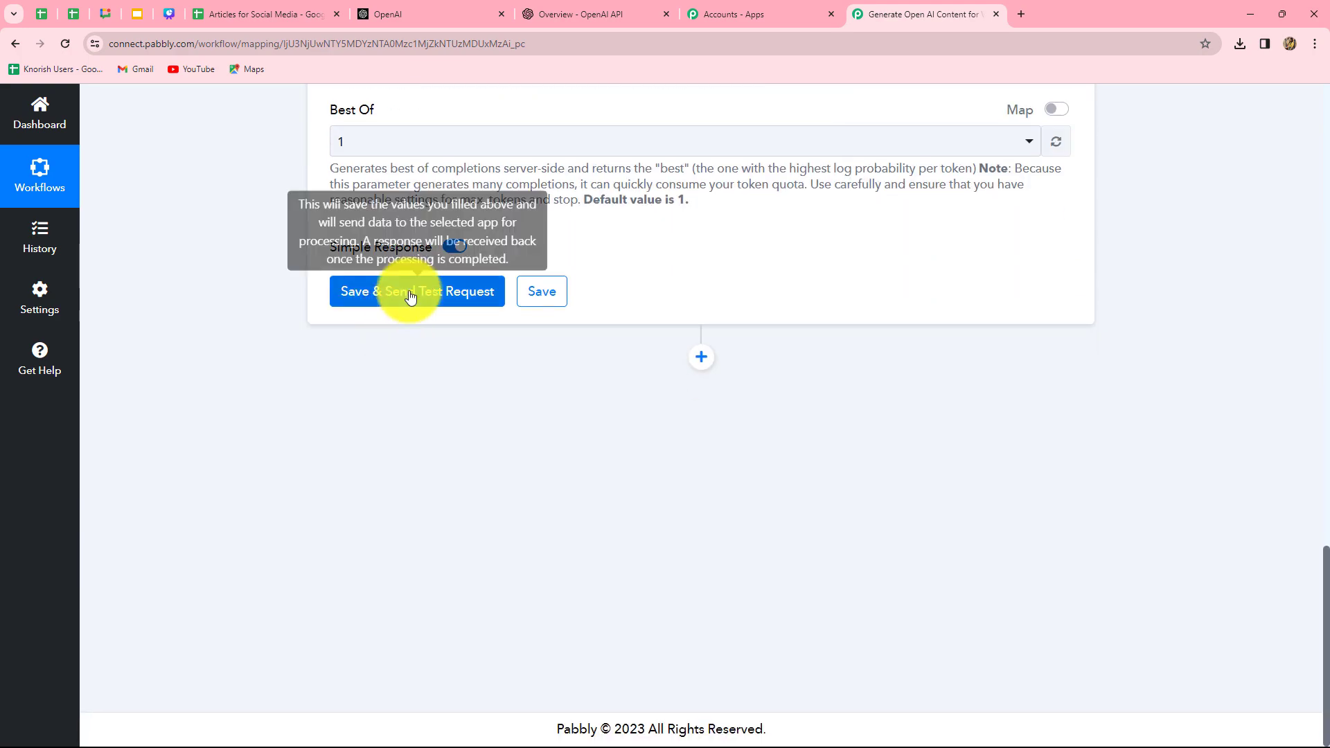
{"action": "left_click", "coordinate": [411, 293]}
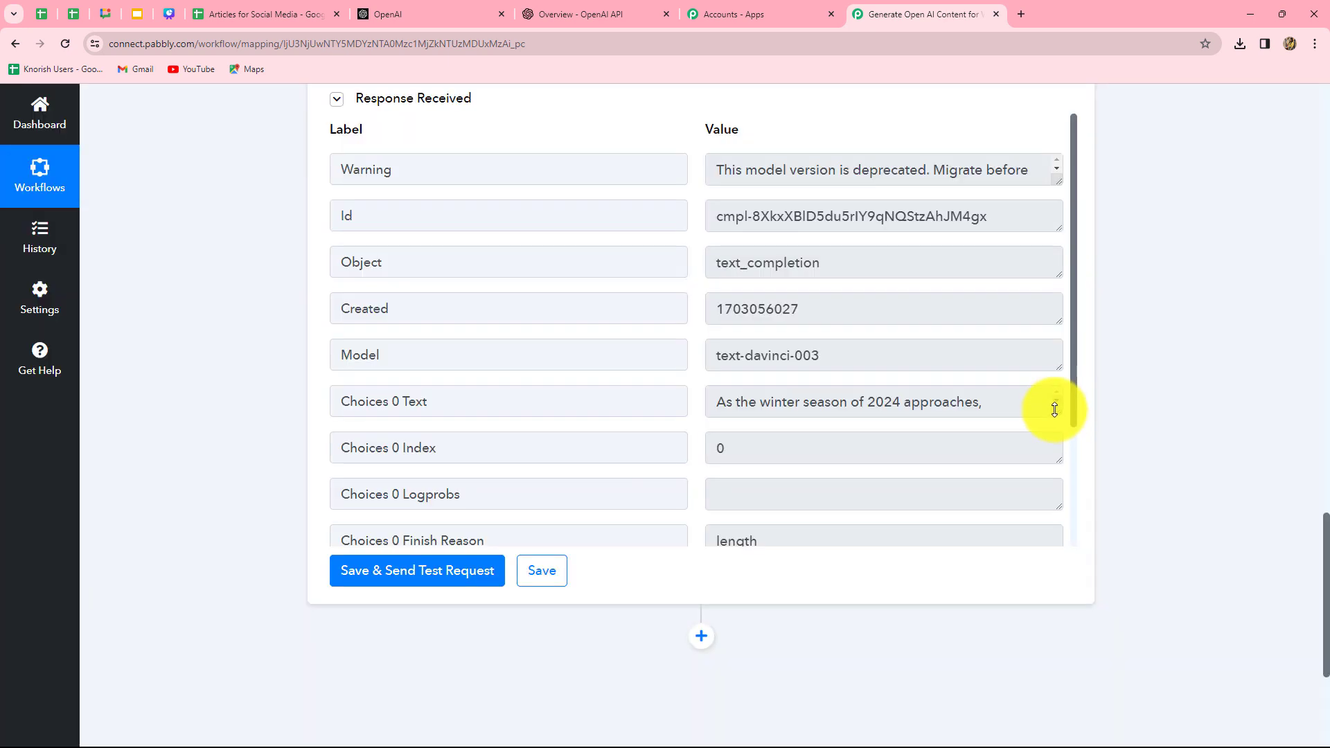
Enlarge the Choices 0 Text value in the received response and read through the generated article
{"action": "left_click_drag", "start_coordinate": [1057, 414], "coordinate": [1053, 546]}
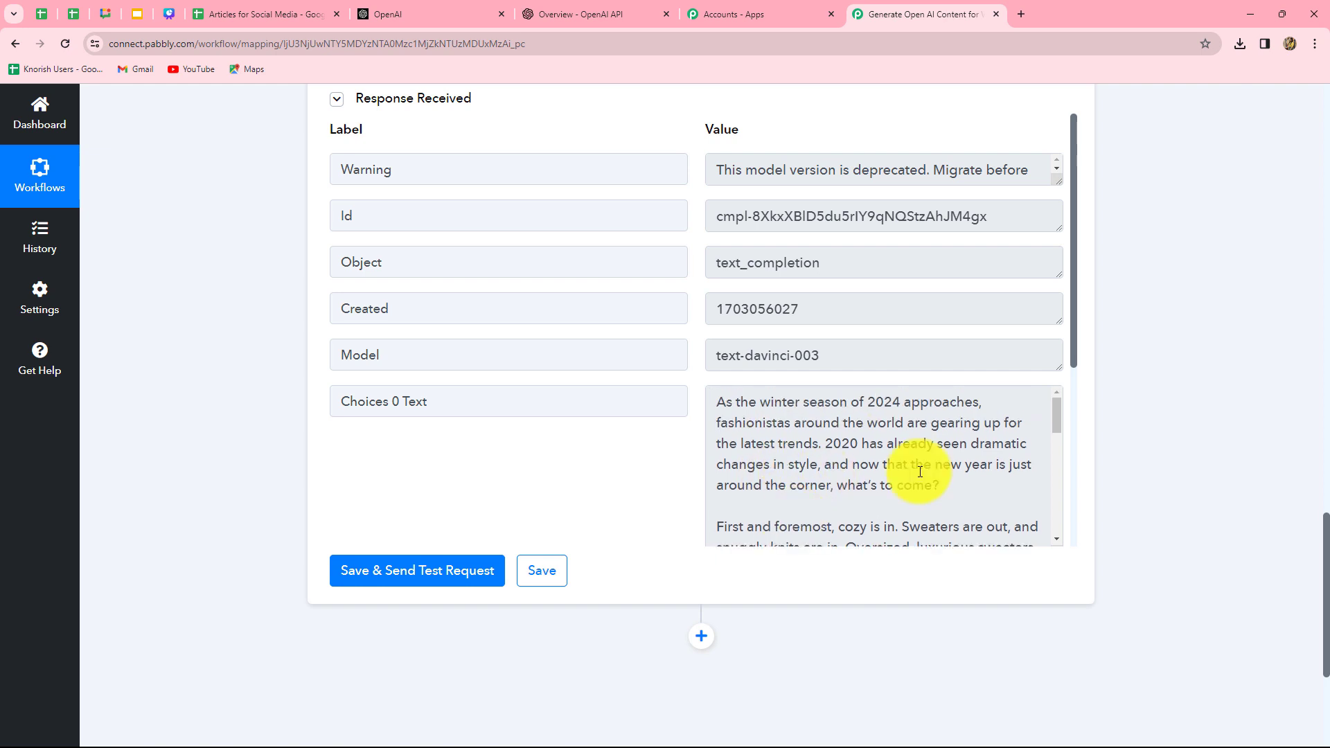
{"action": "scroll", "coordinate": [920, 472], "scroll_direction": "down", "scroll_amount": 3}
{"action": "scroll", "coordinate": [920, 472], "scroll_direction": "up", "scroll_amount": 2}
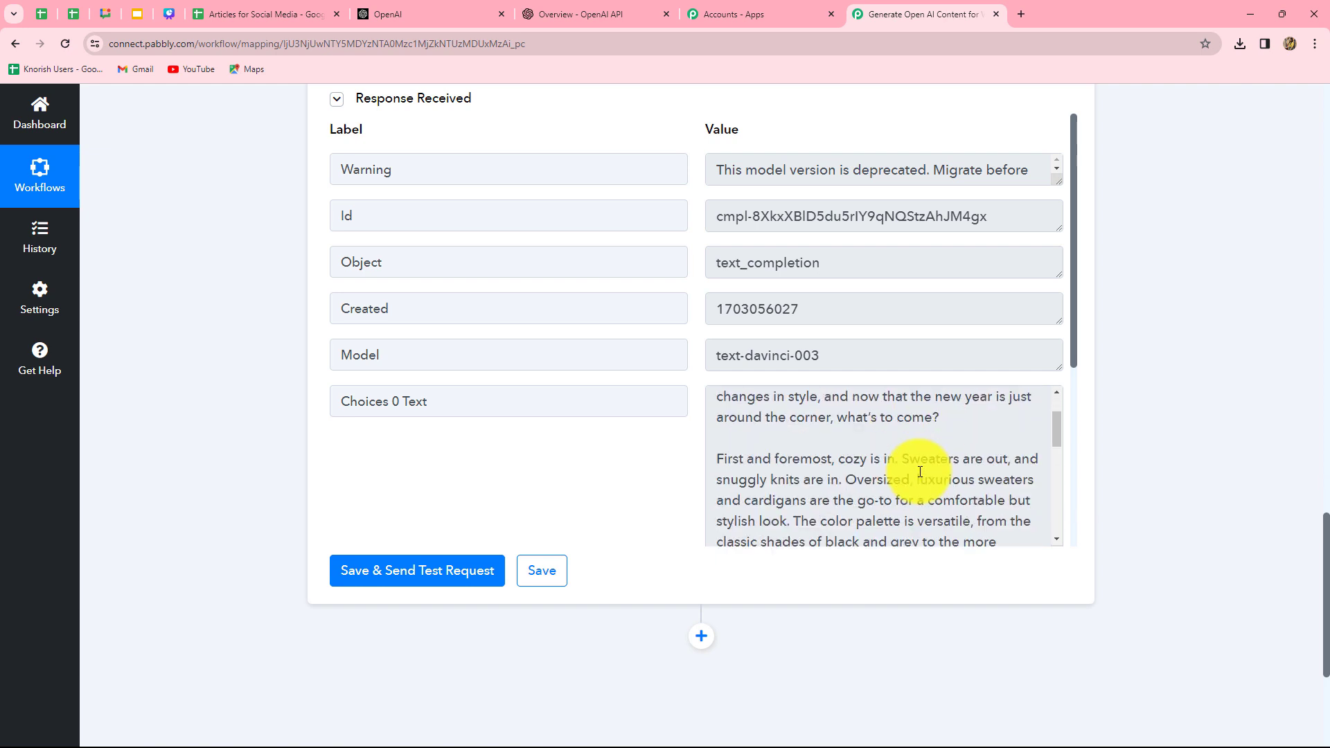
{"action": "scroll", "coordinate": [921, 472], "scroll_direction": "down", "scroll_amount": 3}
{"action": "scroll", "coordinate": [920, 472], "scroll_direction": "down", "scroll_amount": 3}
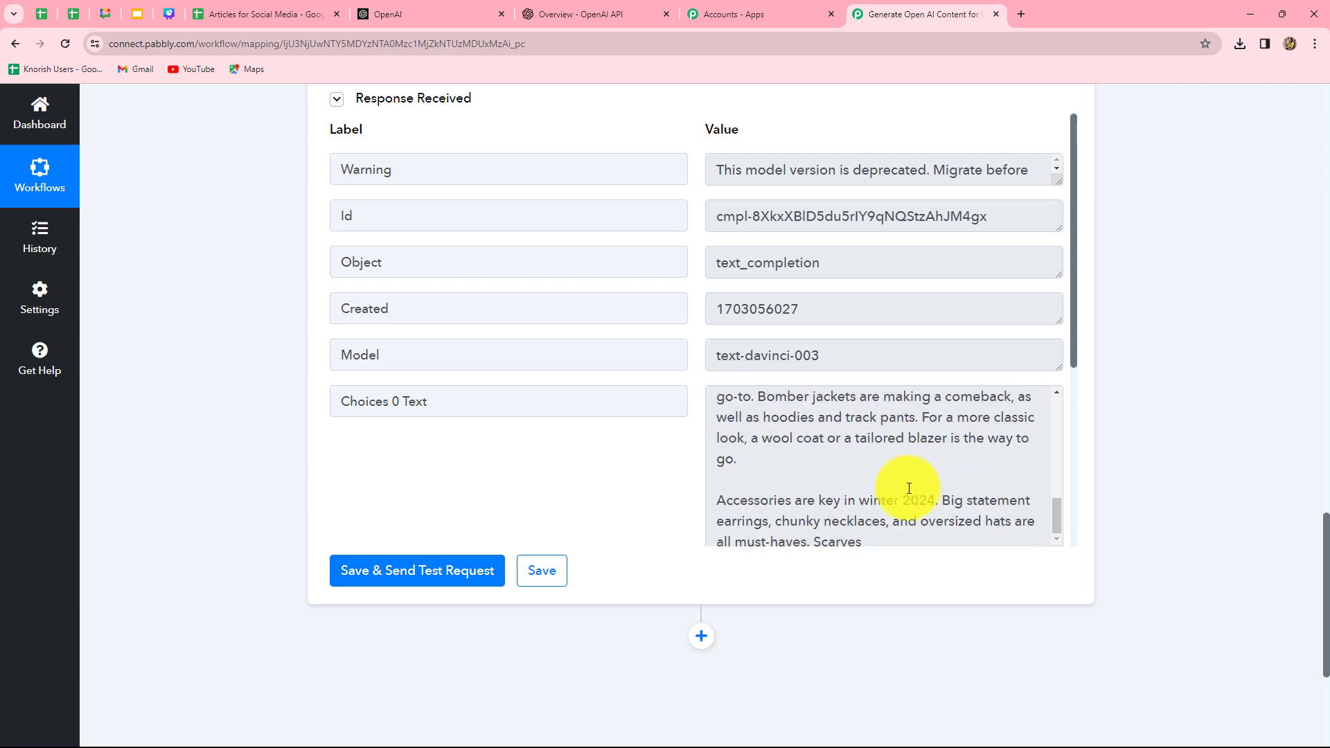
{"action": "scroll", "coordinate": [908, 485], "scroll_direction": "up", "scroll_amount": 6}
{"action": "scroll", "coordinate": [894, 473], "scroll_direction": "down", "scroll_amount": 2}
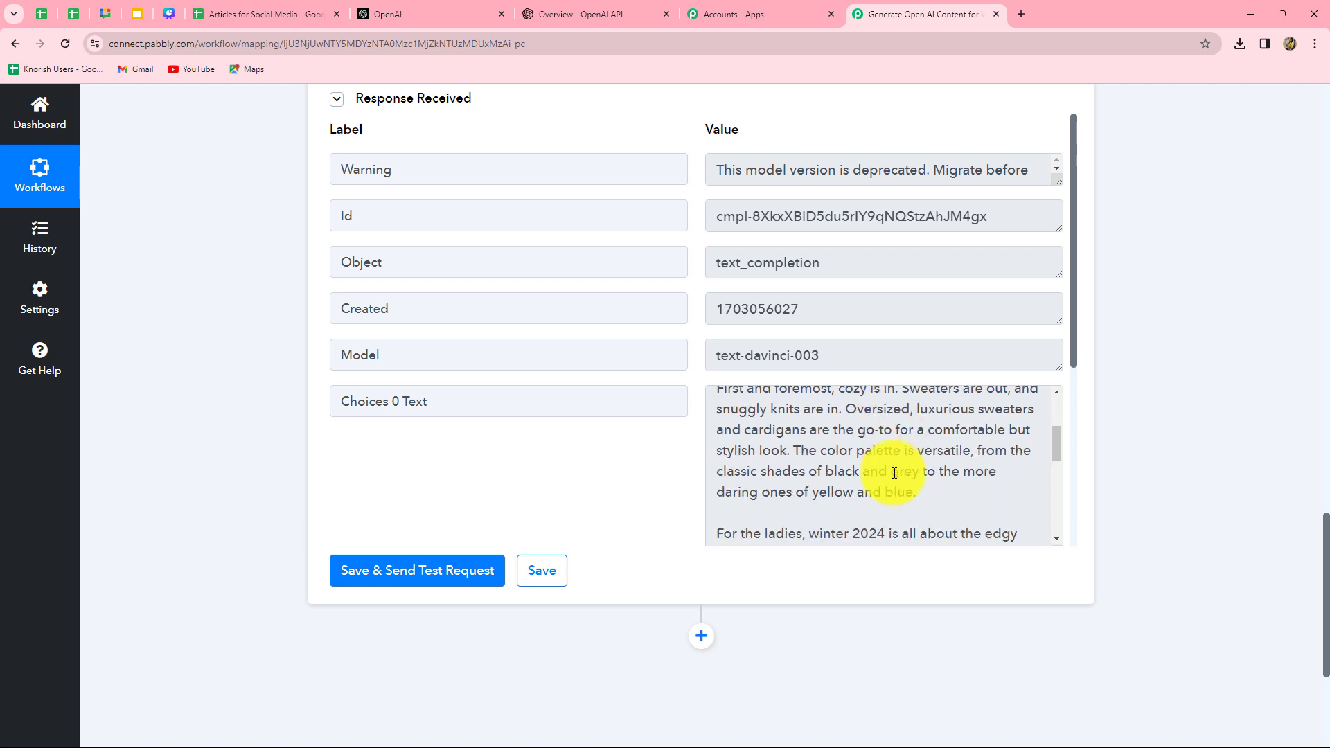
{"action": "scroll", "coordinate": [894, 473], "scroll_direction": "down", "scroll_amount": 1}
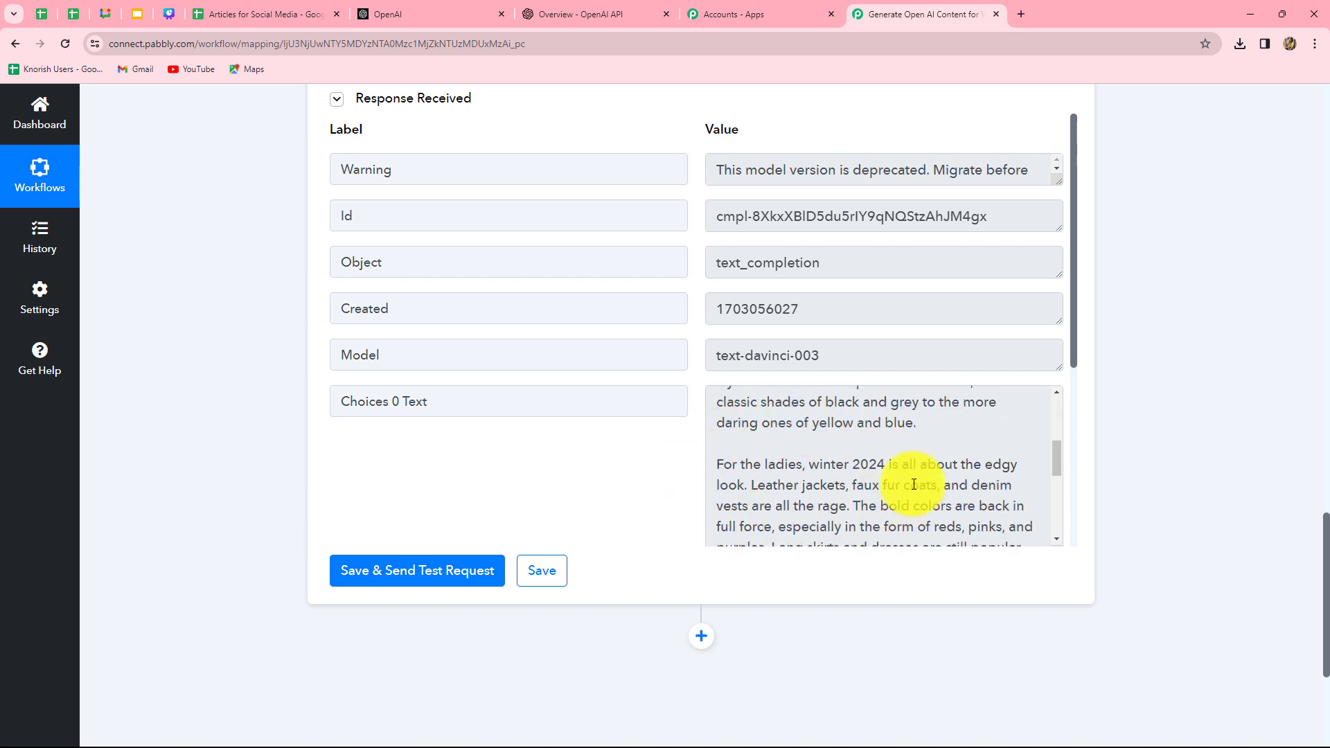
{"action": "scroll", "coordinate": [914, 484], "scroll_direction": "down", "scroll_amount": 3}
{"action": "scroll", "coordinate": [911, 485], "scroll_direction": "up", "scroll_amount": 4}
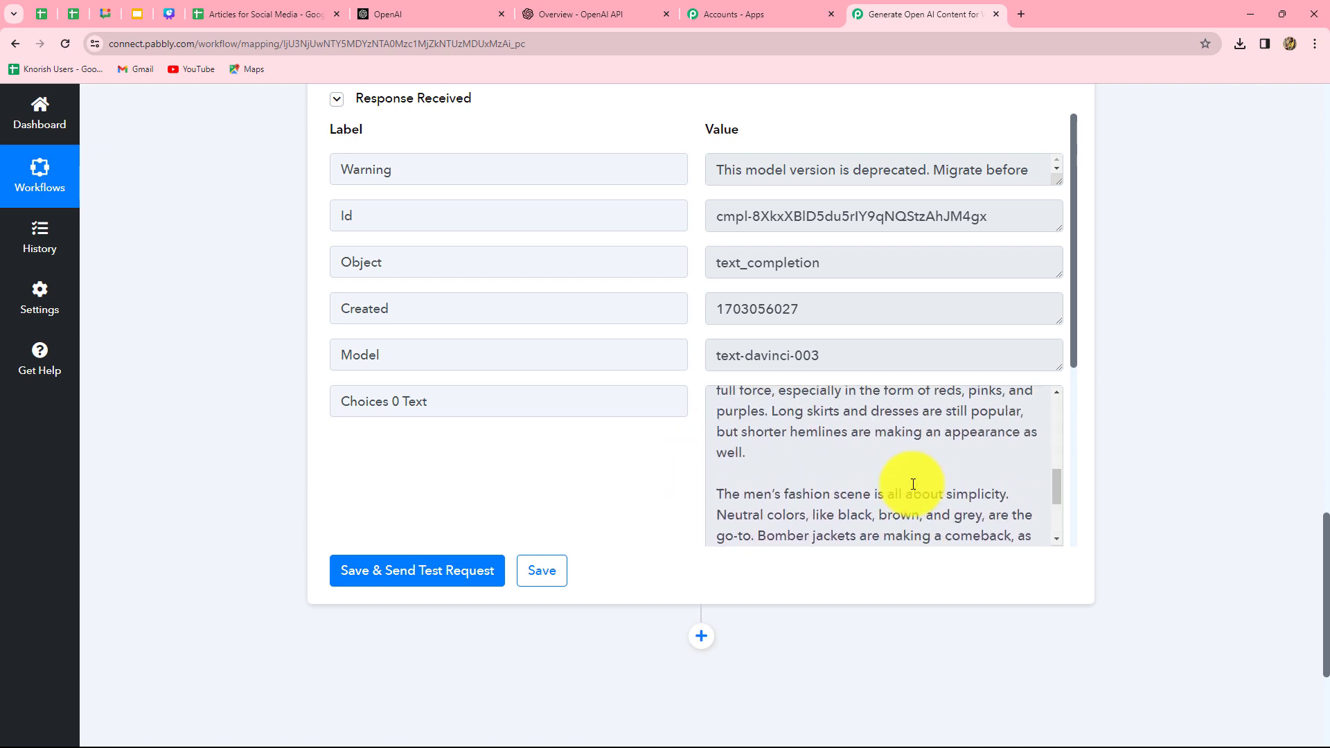
{"action": "scroll", "coordinate": [913, 538], "scroll_direction": "down", "scroll_amount": 4}
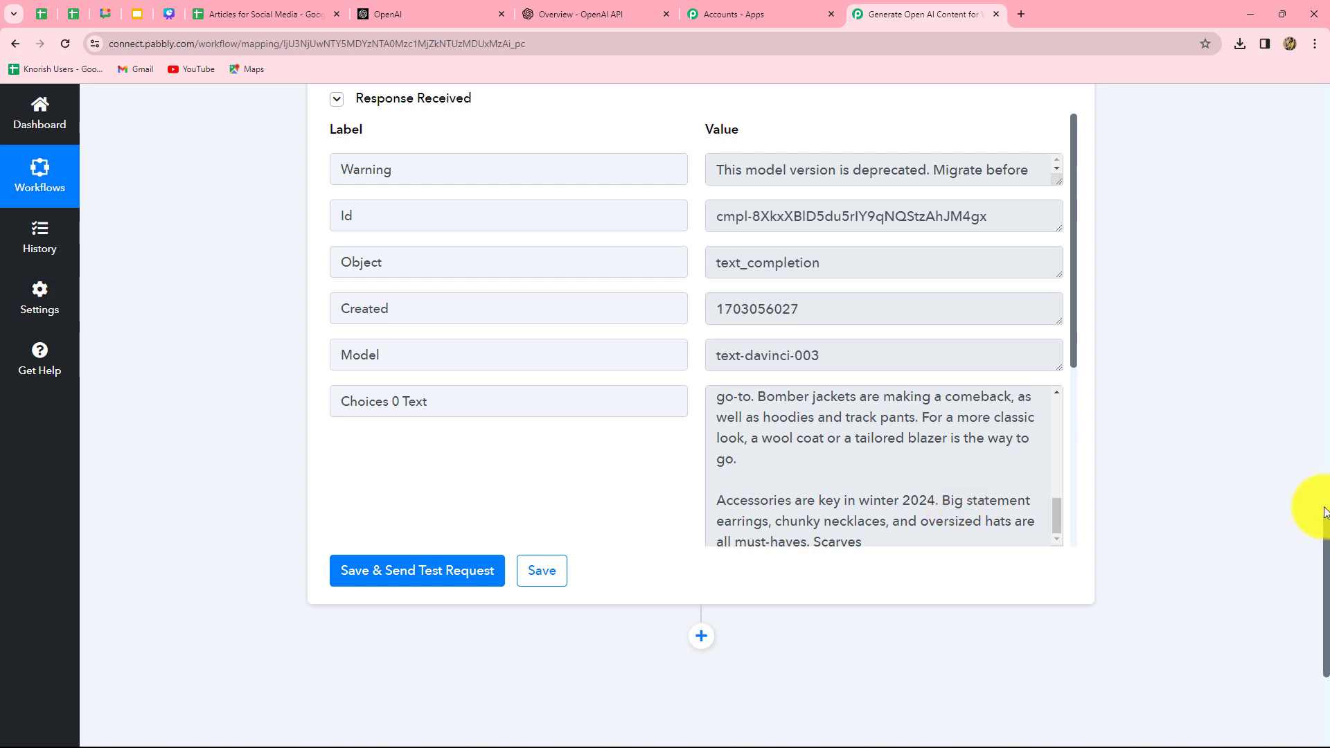
{"action": "scroll", "coordinate": [1197, 532], "scroll_direction": "up", "scroll_amount": 8}
{"action": "scroll", "coordinate": [1196, 532], "scroll_direction": "down", "scroll_amount": 8}
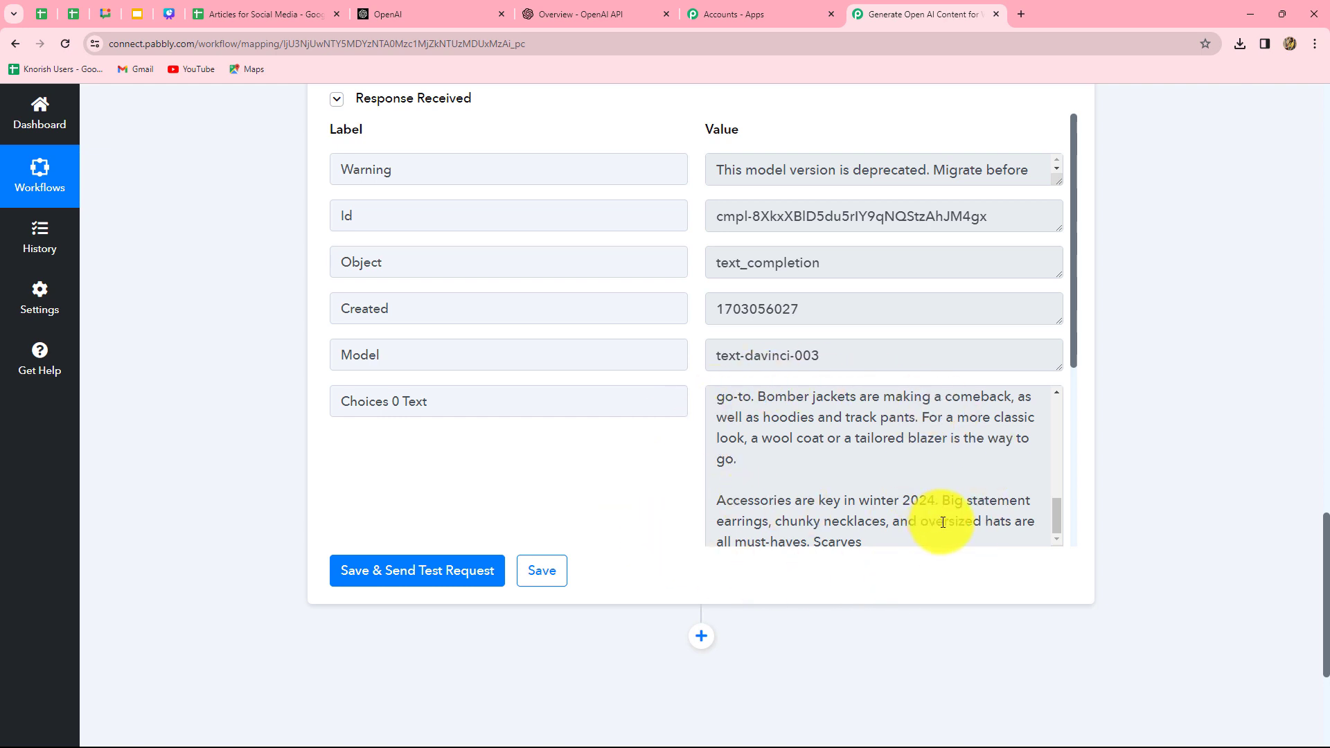
Check the Content cell C2 for the Winter Trends 2024 title in the Articles for Social Media spreadsheet, then return to the Pabbly Connect workflow
{"action": "left_click", "coordinate": [284, 14]}
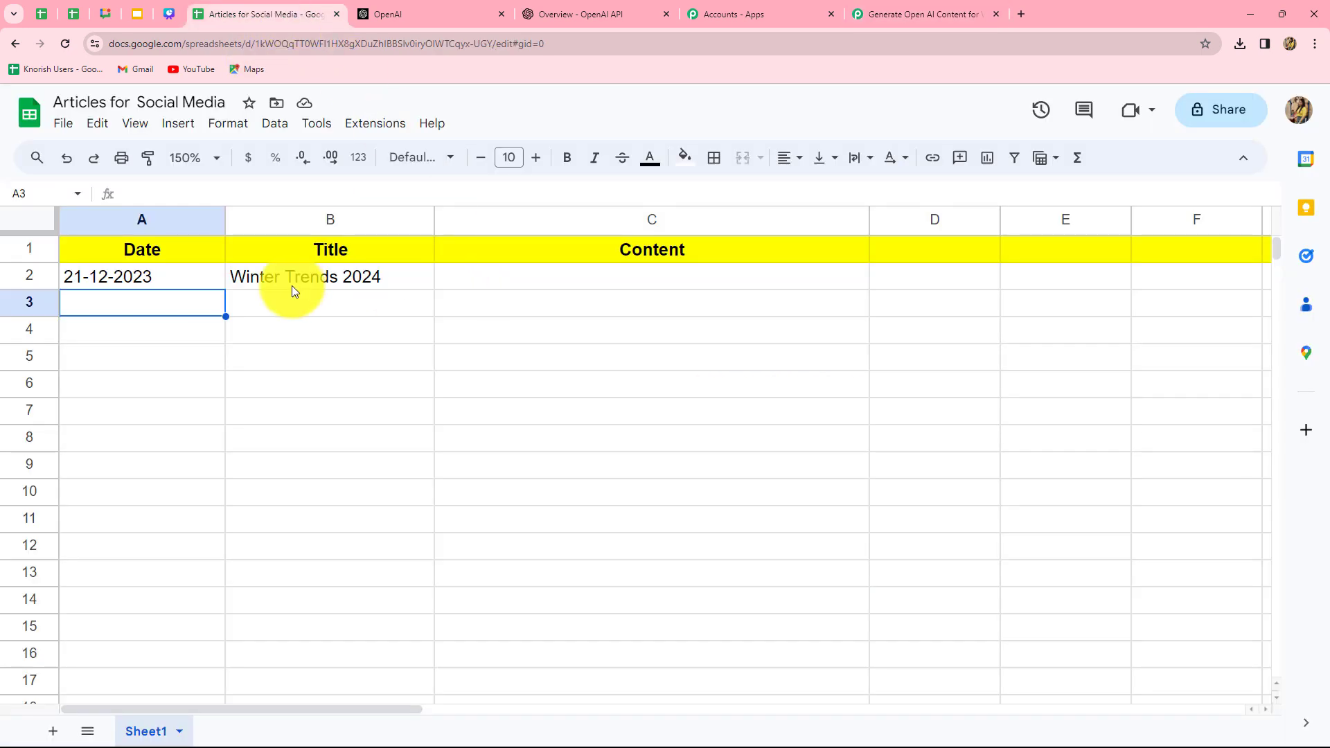
{"action": "left_click", "coordinate": [538, 283]}
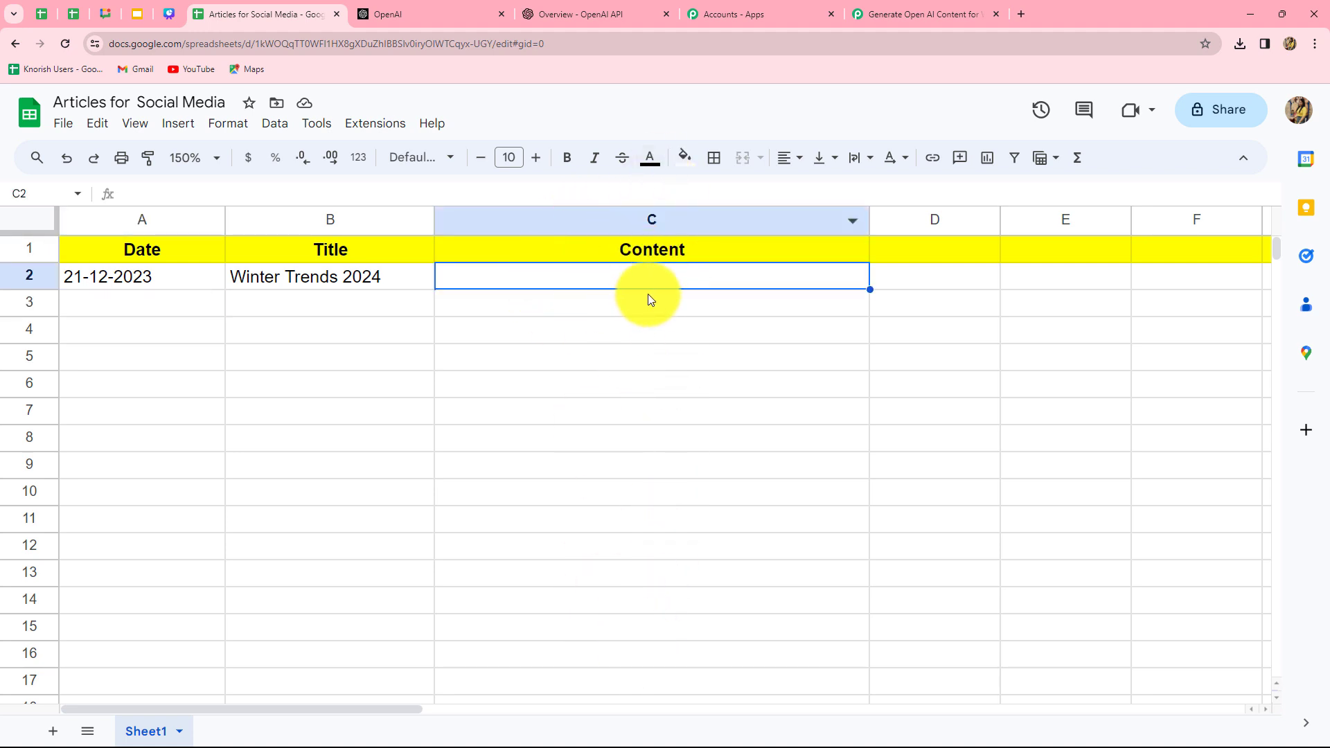
{"action": "left_click", "coordinate": [895, 6]}
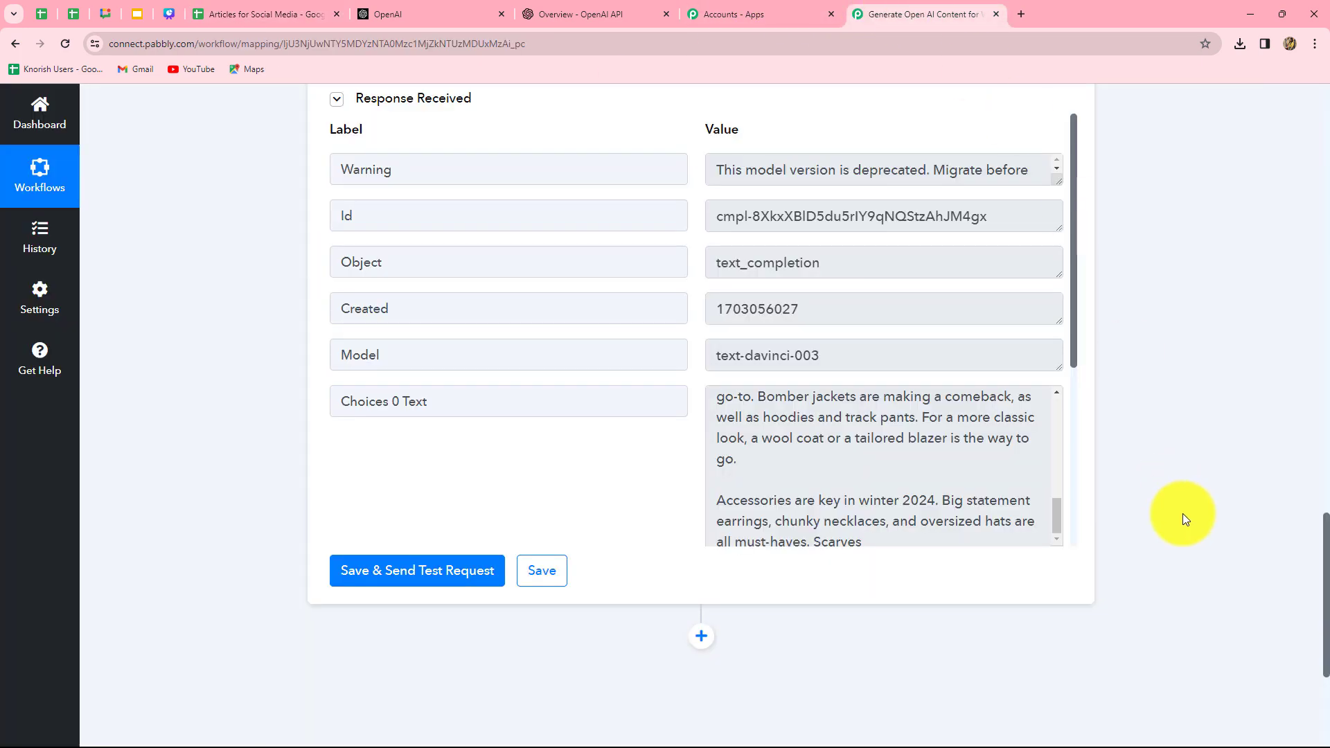
Add a new action step after Generate Content and choose Google Sheets as its app
{"action": "scroll", "coordinate": [883, 409], "scroll_direction": "down", "scroll_amount": 4}
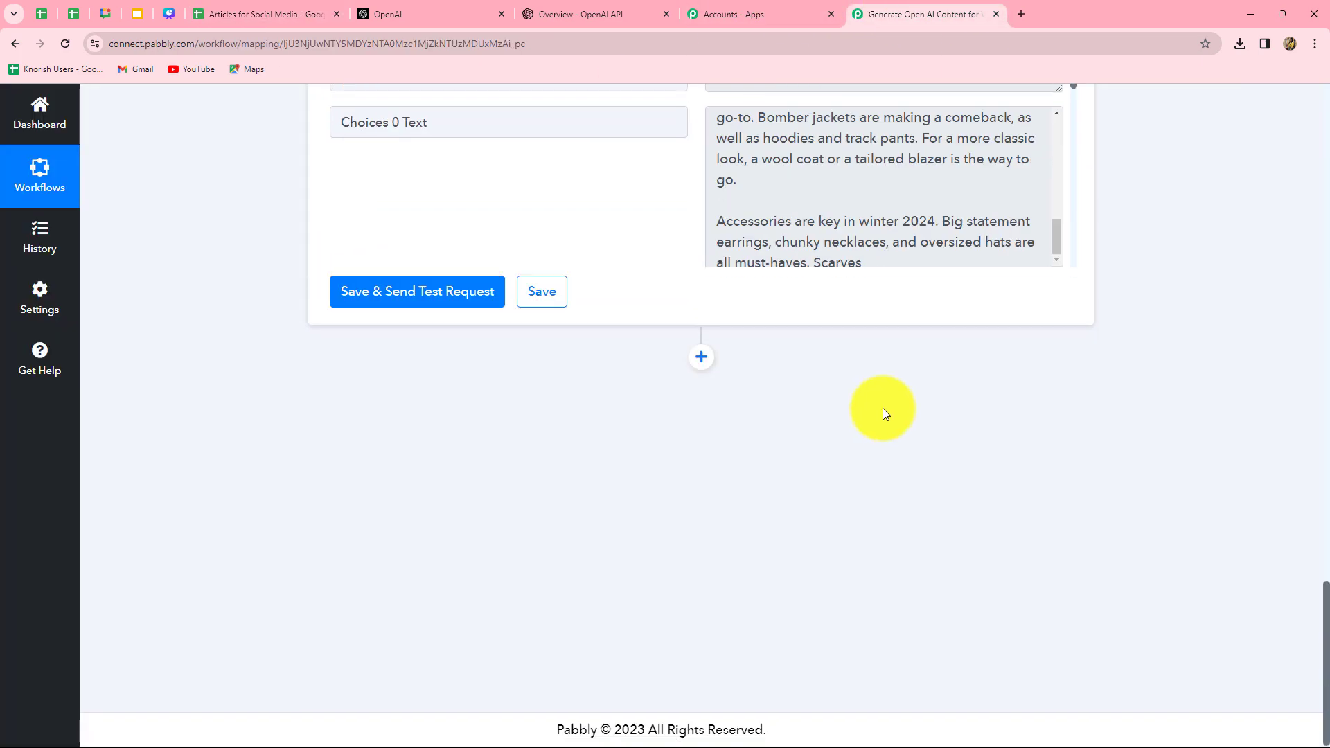
{"action": "left_click", "coordinate": [702, 358]}
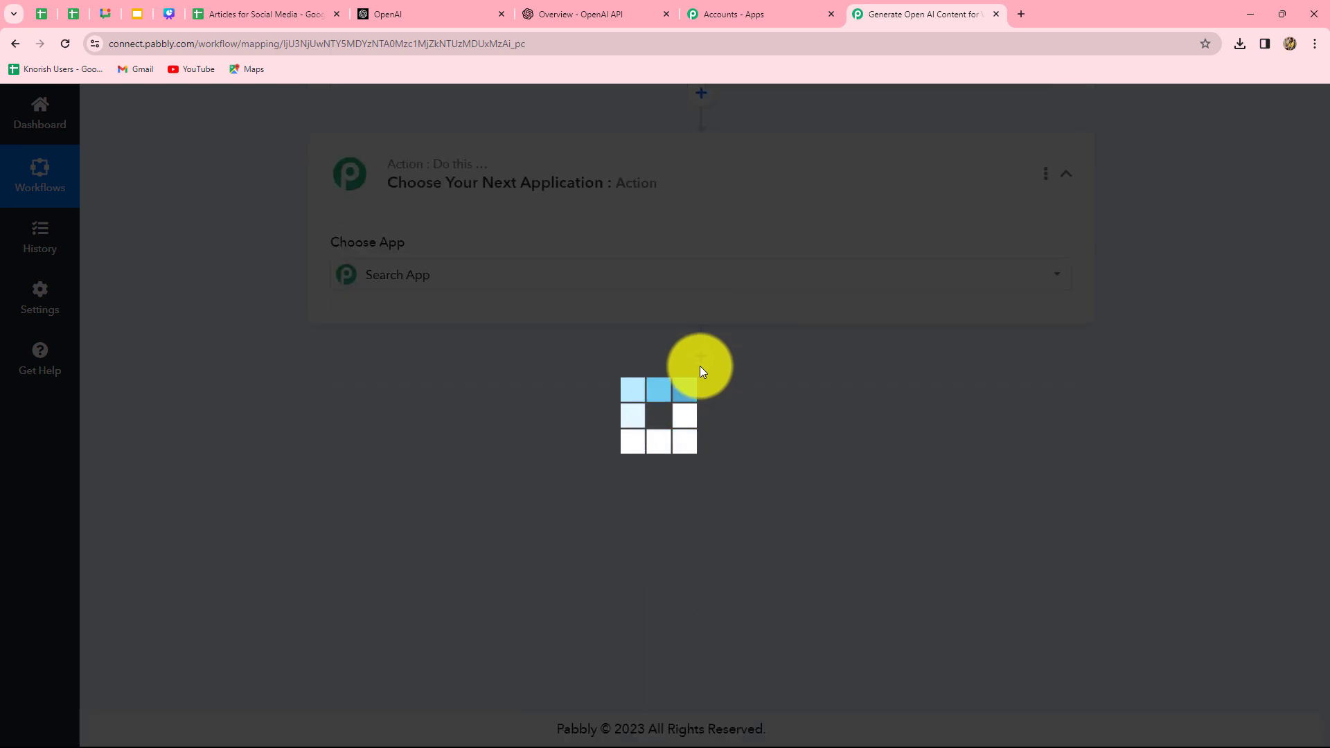
{"action": "type", "text": "G"}
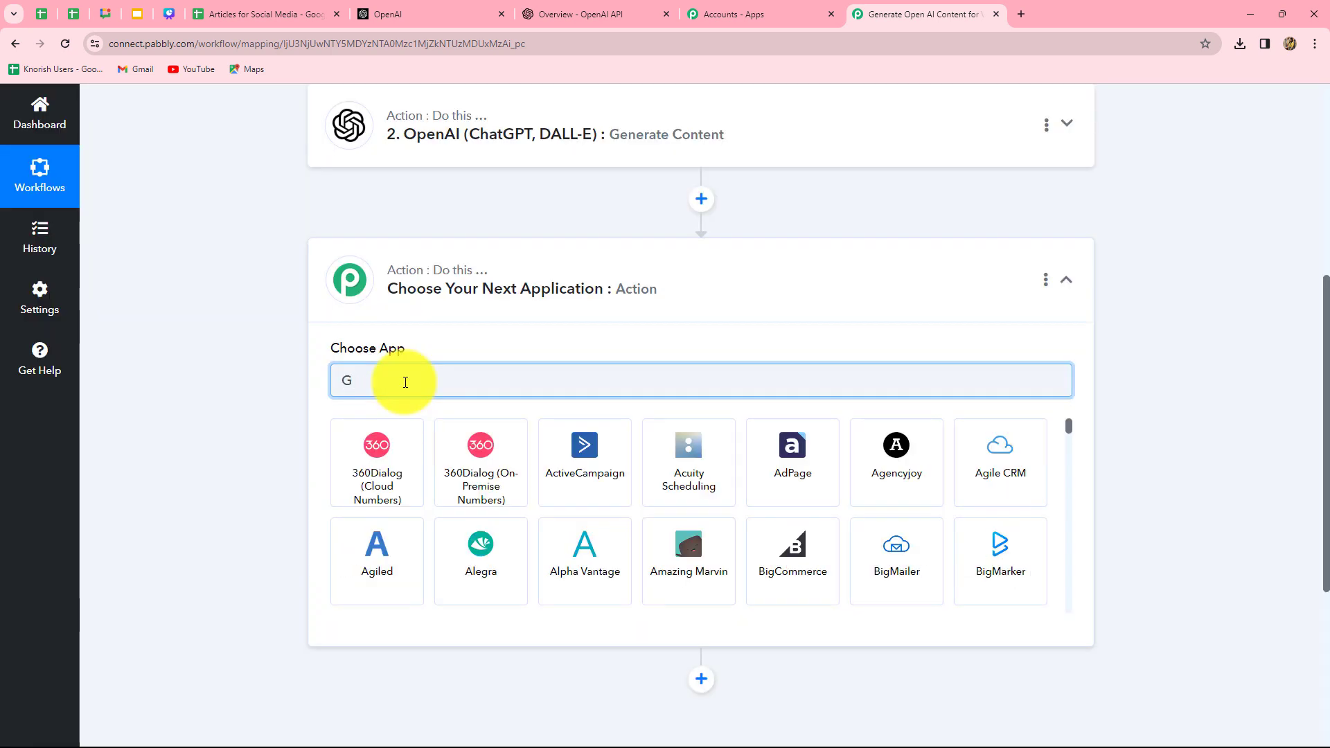
{"action": "type", "text": "oogl"}
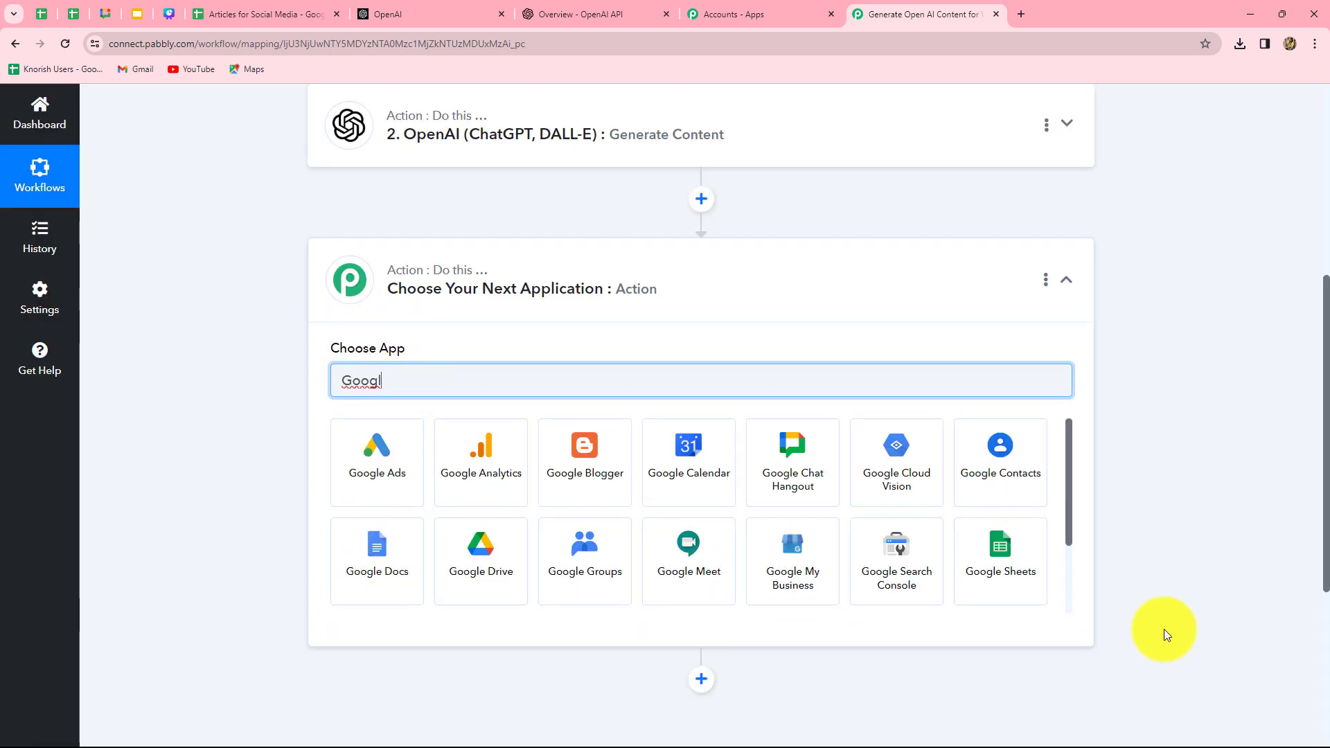
{"action": "left_click", "coordinate": [963, 569]}
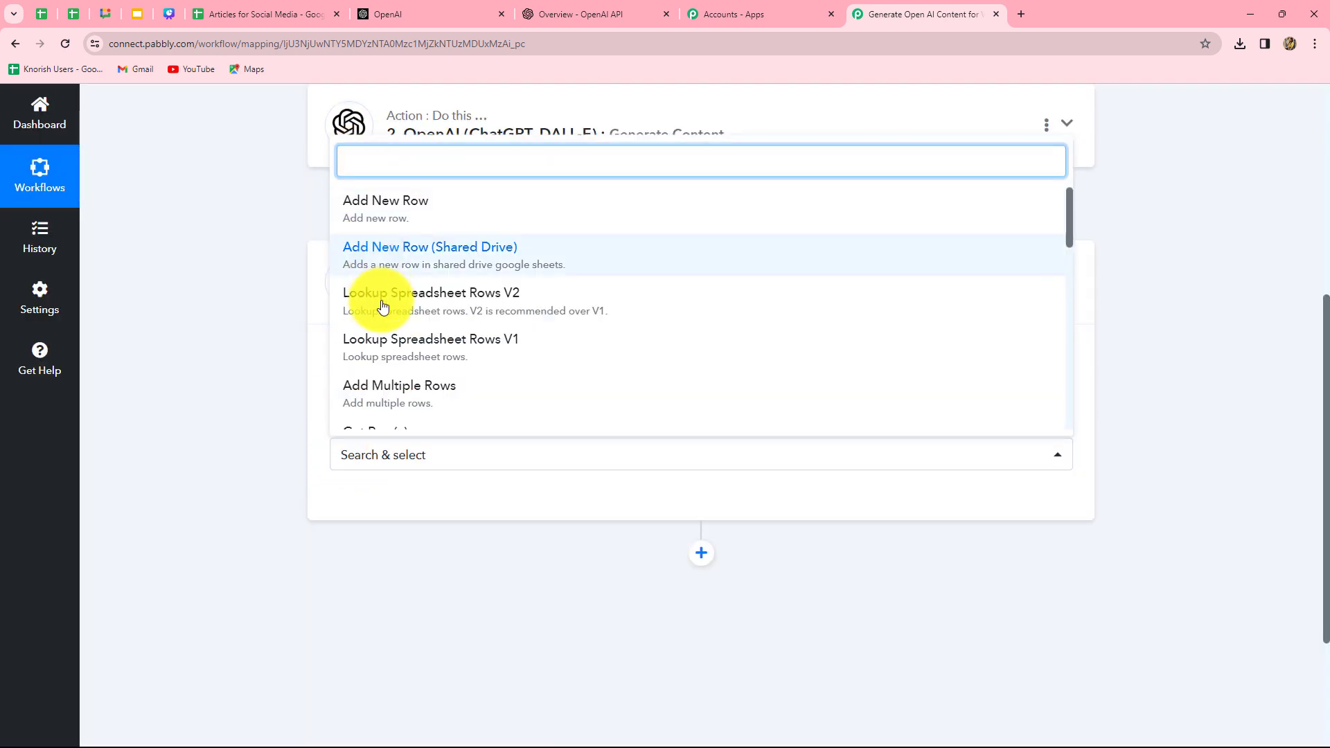
Set the Google Sheets action event to Update Cell Value and connect it with the existing connection Google Sheets #35
{"action": "type", "text": "upda"}
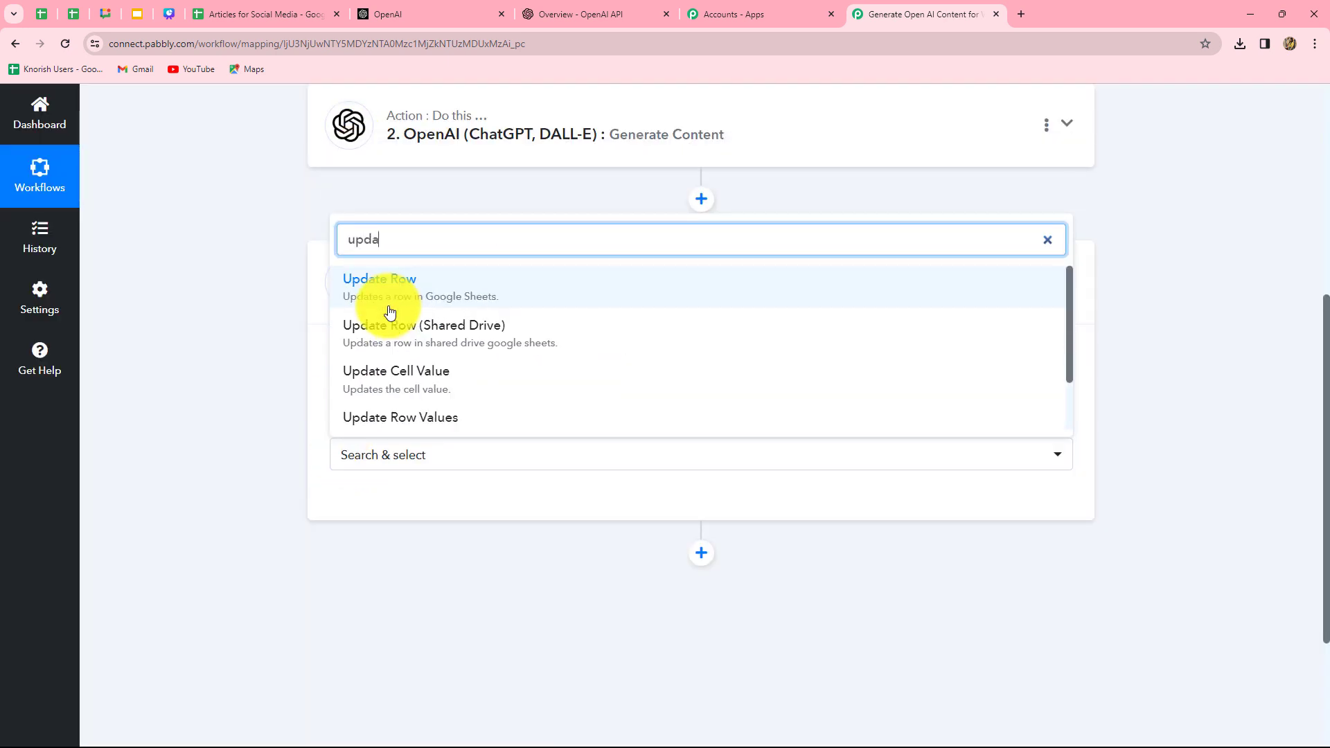
{"action": "left_click", "coordinate": [394, 377]}
{"action": "left_click", "coordinate": [364, 508]}
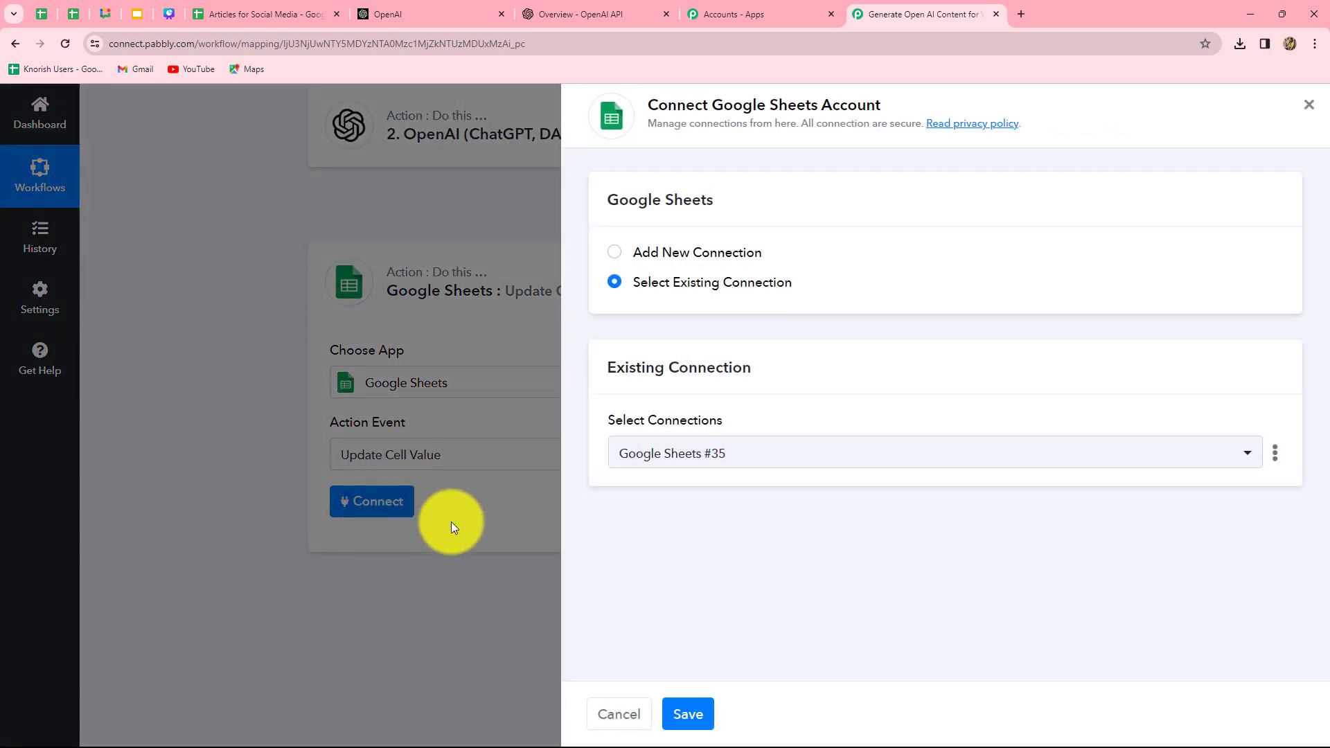
{"action": "left_click", "coordinate": [681, 724]}
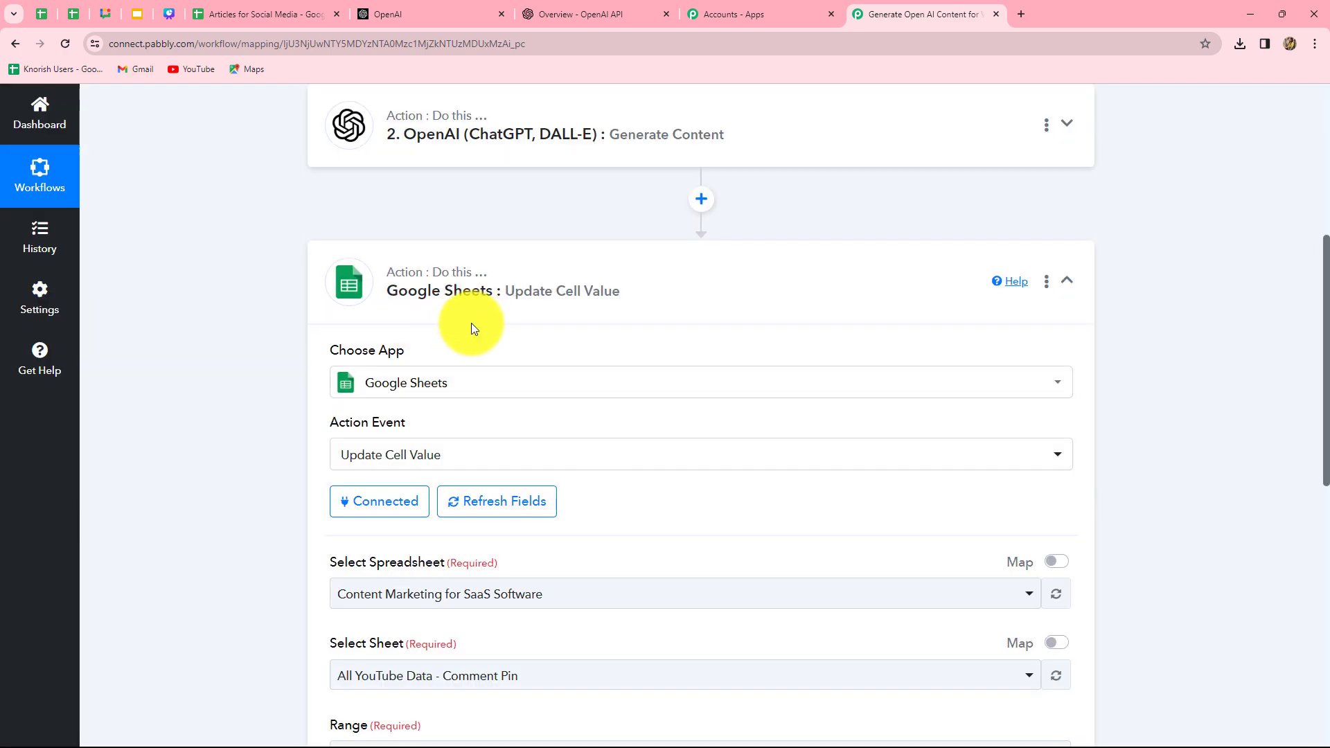
Check the spreadsheet's name in Google Sheets and select Articles for Social Media as the Update Cell Value action's spreadsheet
{"action": "scroll", "coordinate": [471, 323], "scroll_direction": "down", "scroll_amount": 5}
{"action": "scroll", "coordinate": [476, 326], "scroll_direction": "up", "scroll_amount": 1}
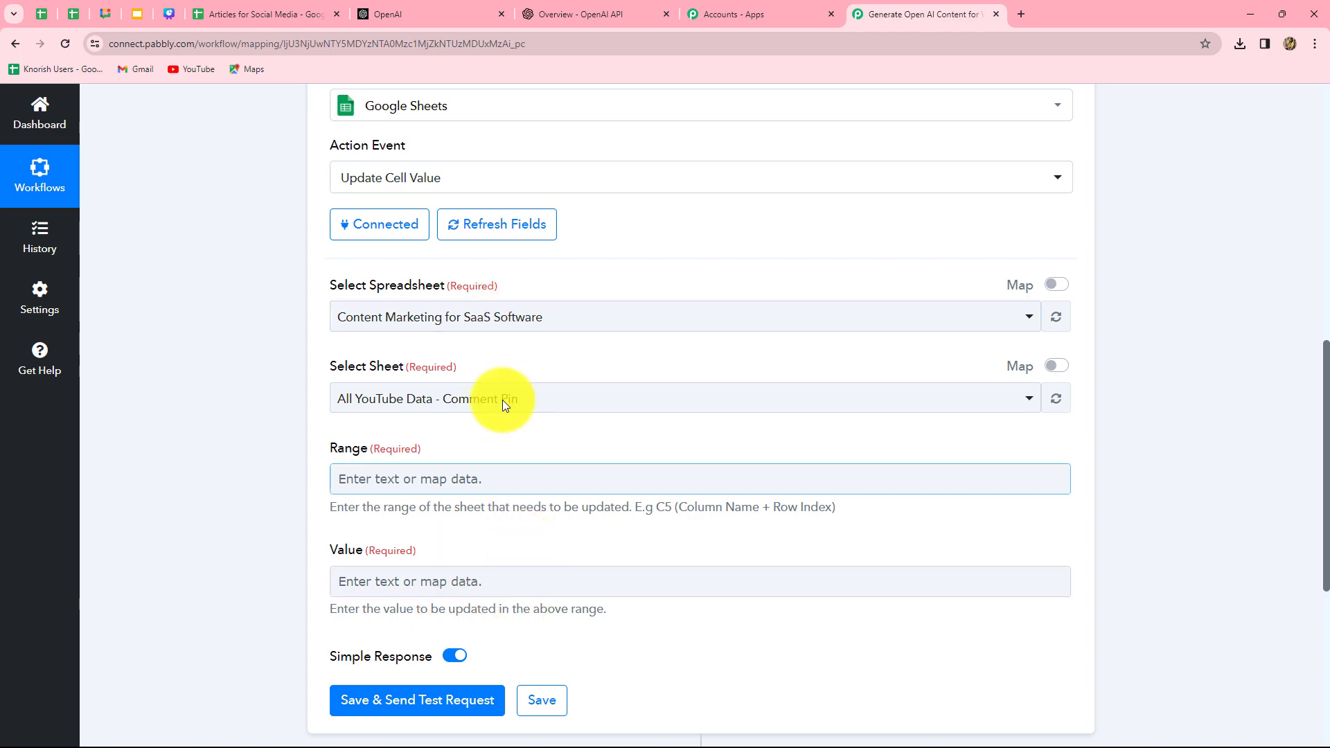
{"action": "left_click", "coordinate": [267, 8]}
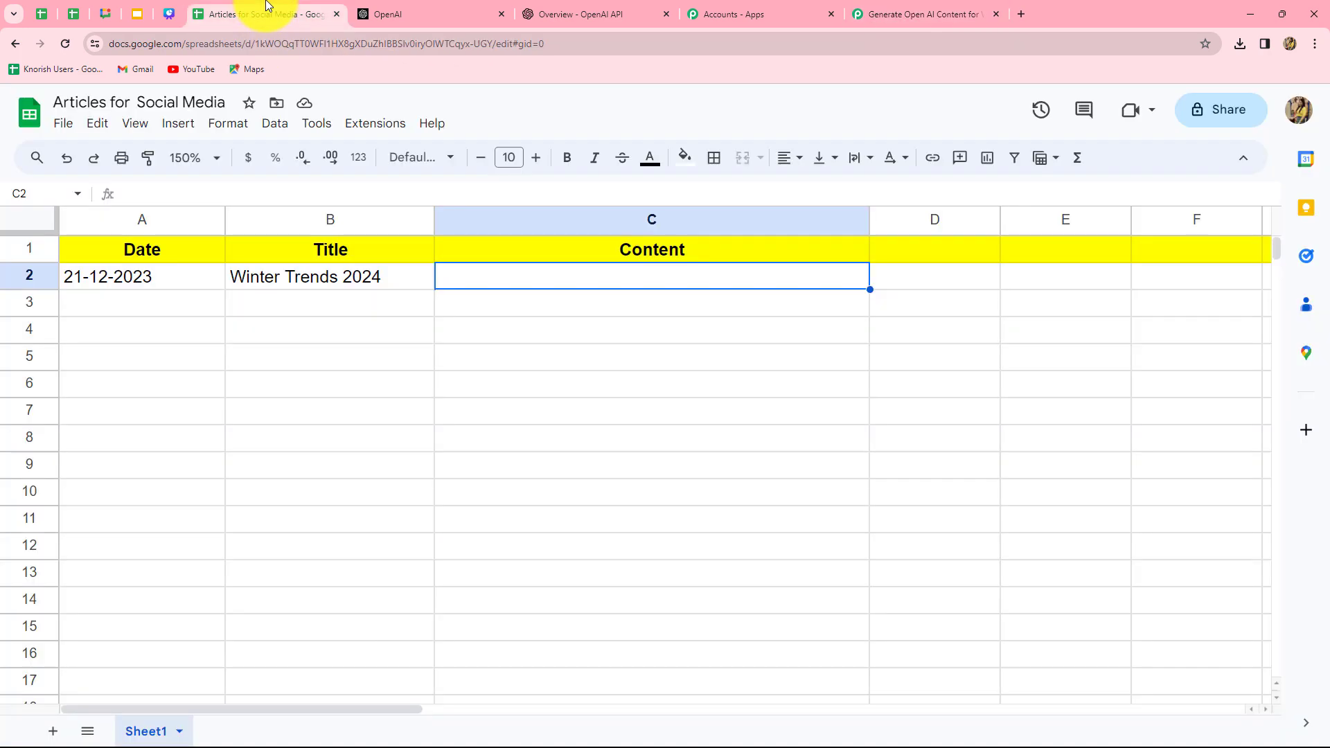
{"action": "left_click", "coordinate": [901, 17]}
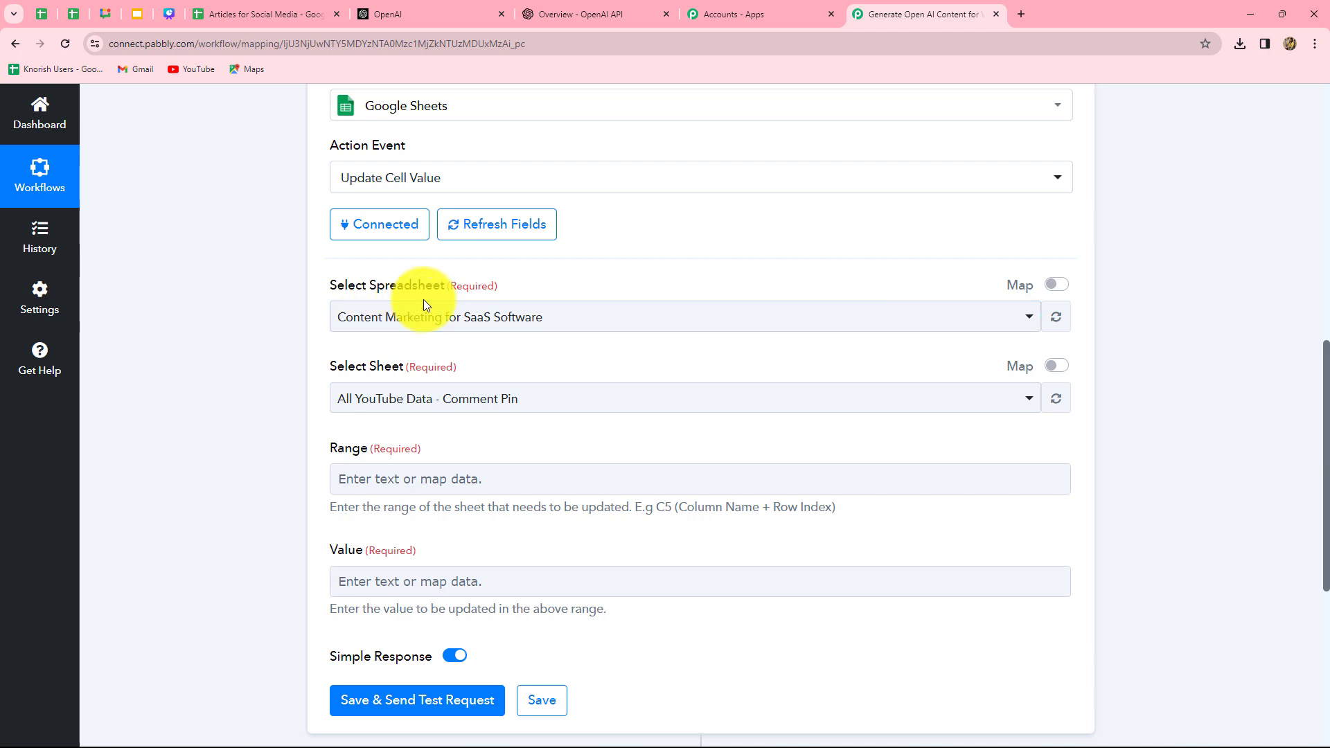
{"action": "left_click", "coordinate": [238, 12]}
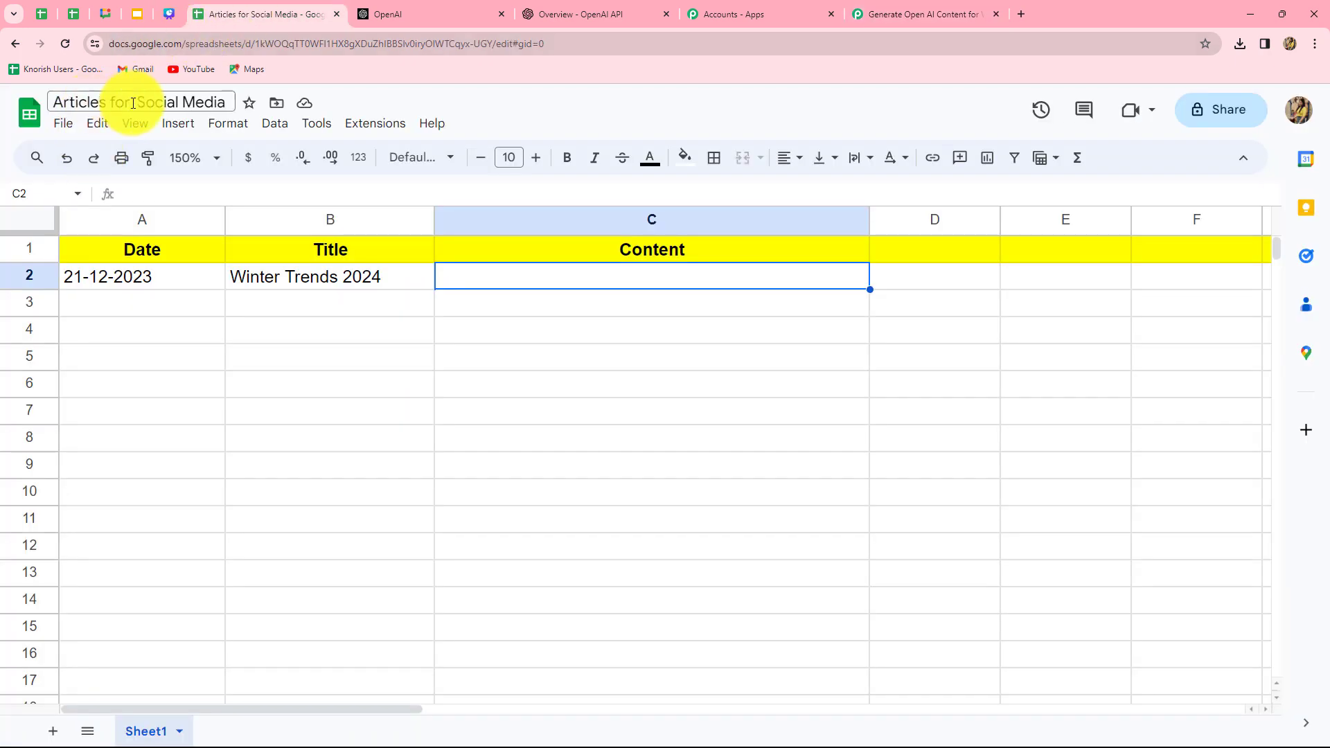
{"action": "left_click", "coordinate": [900, 6]}
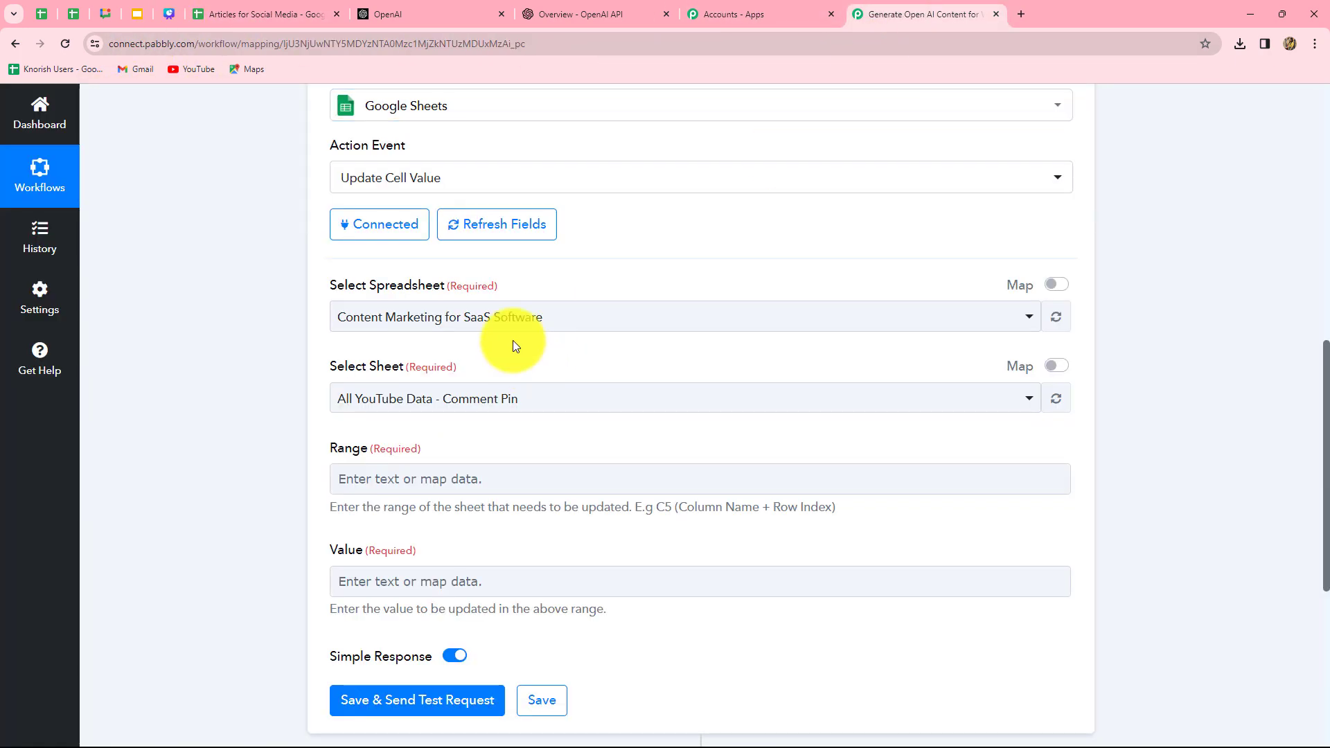
{"action": "left_click", "coordinate": [513, 319]}
{"action": "left_click", "coordinate": [441, 427]}
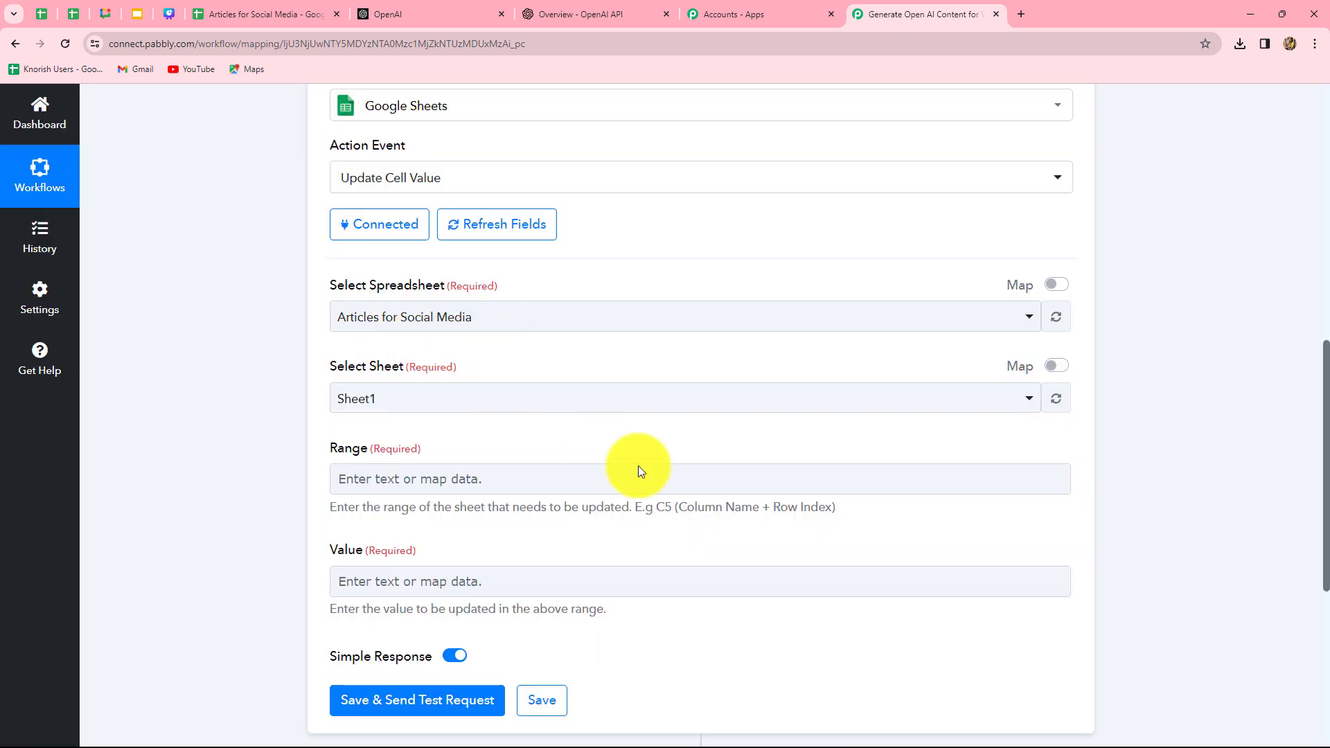
Compare the action's Select Sheet and Range fields with the sheet name and the Content column in the Articles for Social Media spreadsheet
{"action": "scroll", "coordinate": [748, 479], "scroll_direction": "down", "scroll_amount": 1}
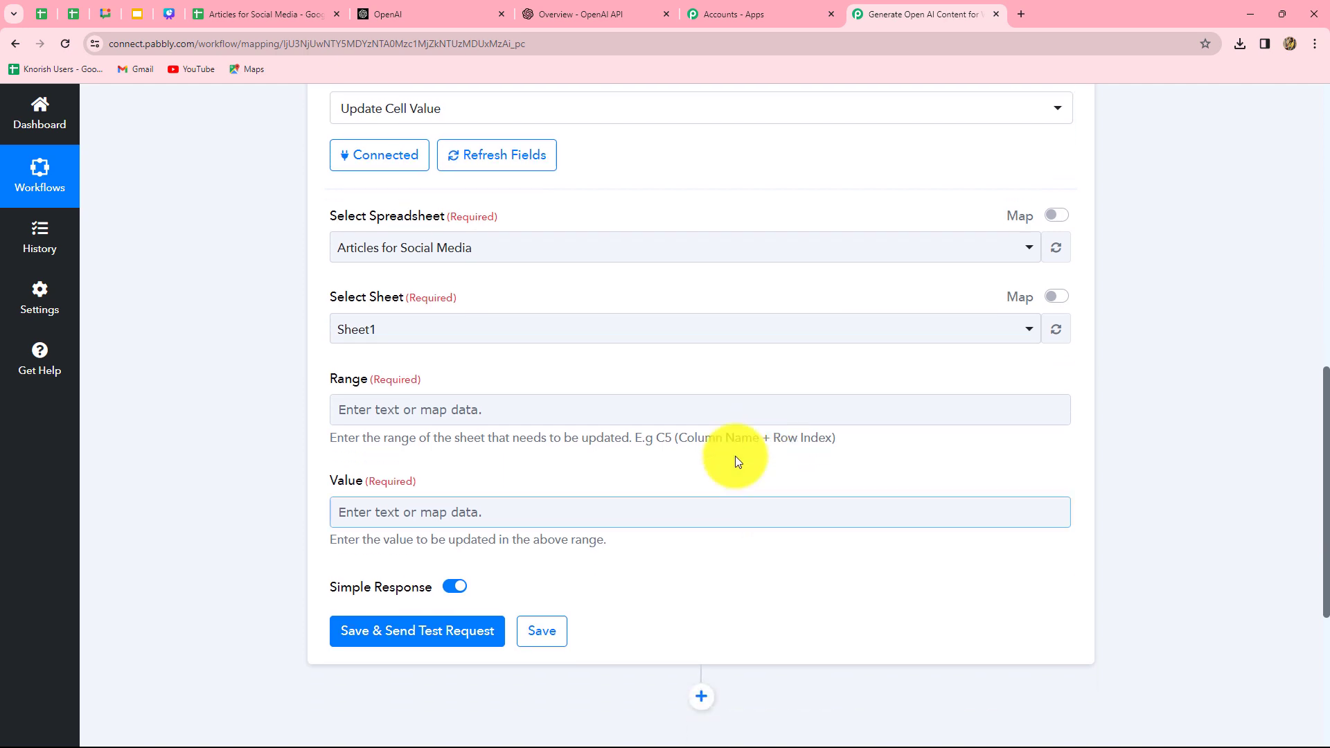
{"action": "left_click", "coordinate": [269, 13]}
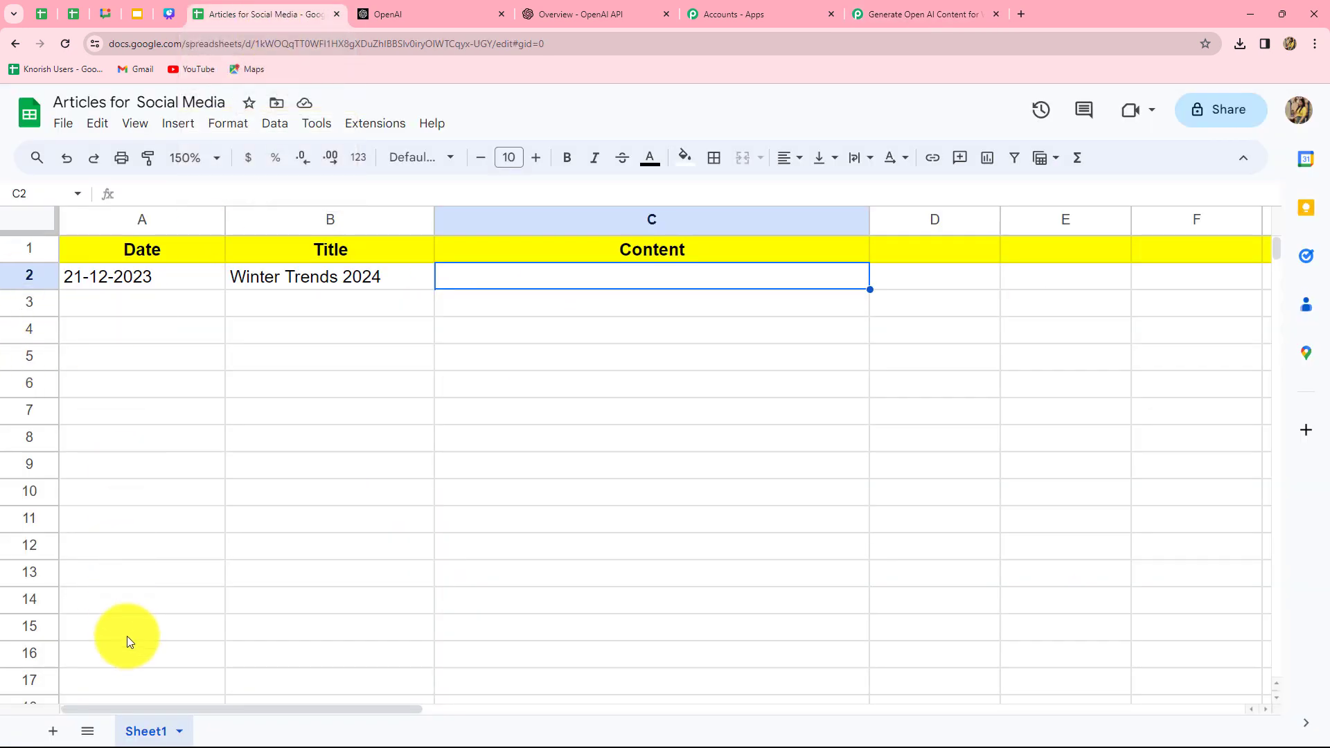
{"action": "left_click", "coordinate": [921, 14]}
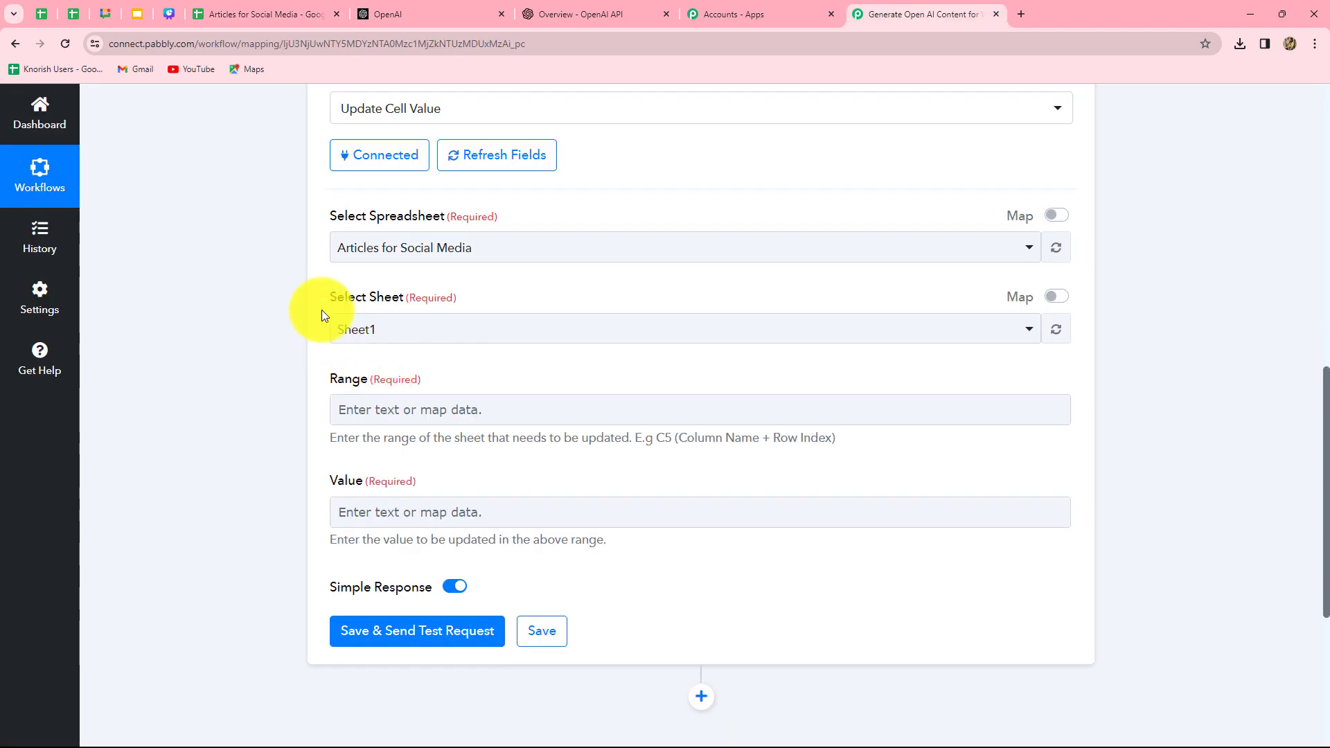
{"action": "scroll", "coordinate": [490, 409], "scroll_direction": "down", "scroll_amount": 2}
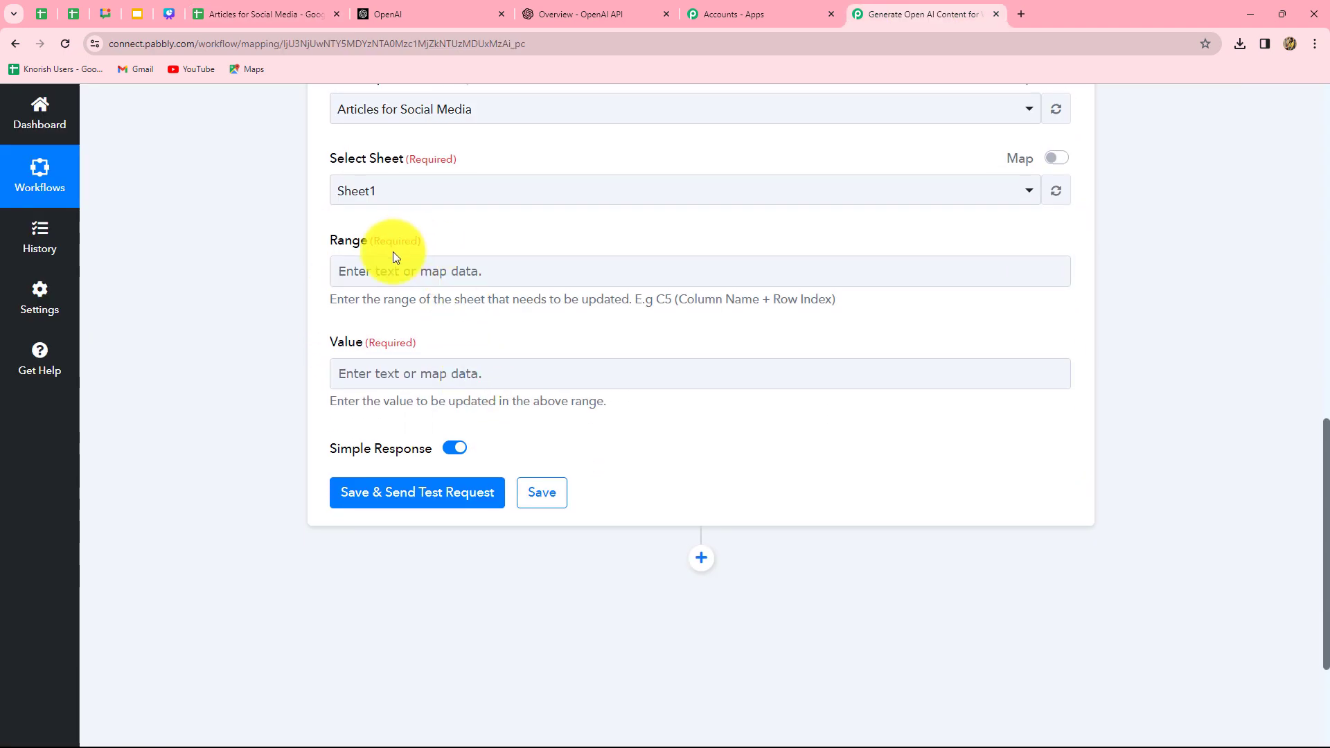
{"action": "left_click", "coordinate": [334, 278]}
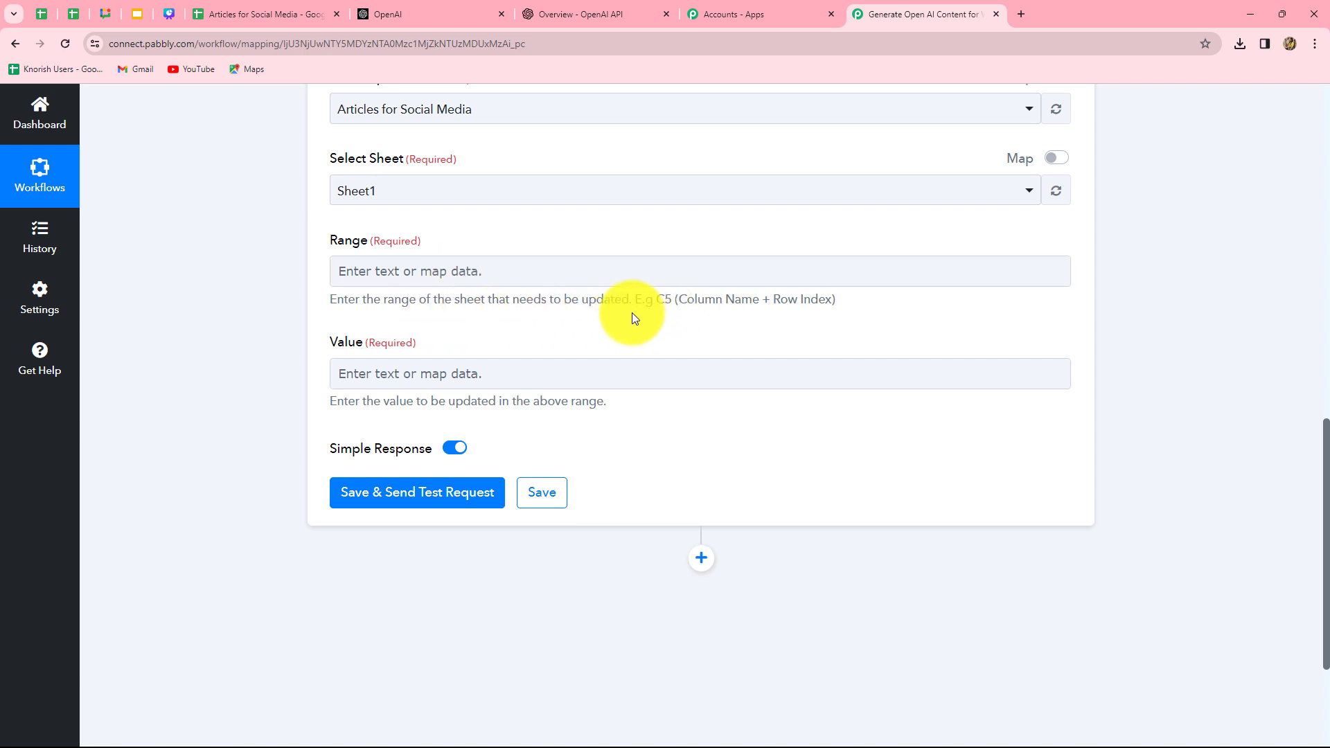
{"action": "left_click", "coordinate": [281, 9]}
{"action": "left_click", "coordinate": [885, 13]}
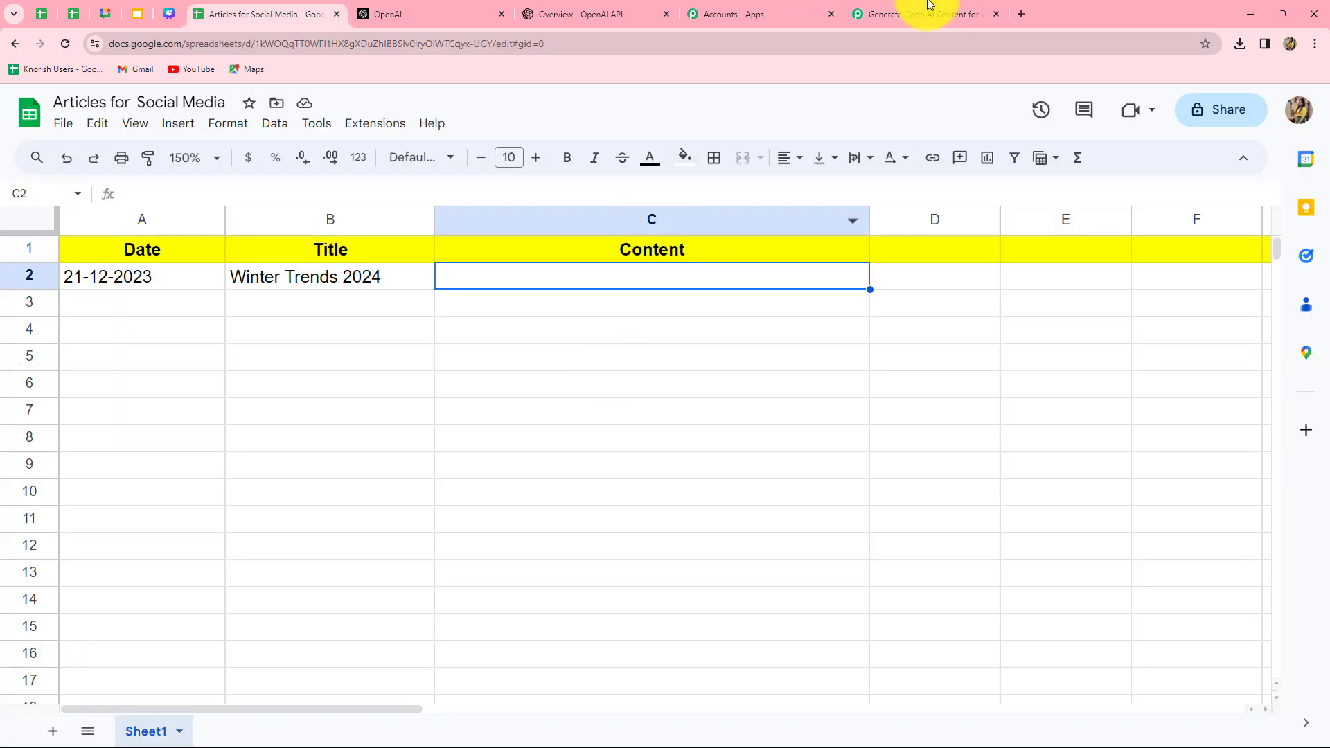
{"action": "left_click", "coordinate": [927, 12]}
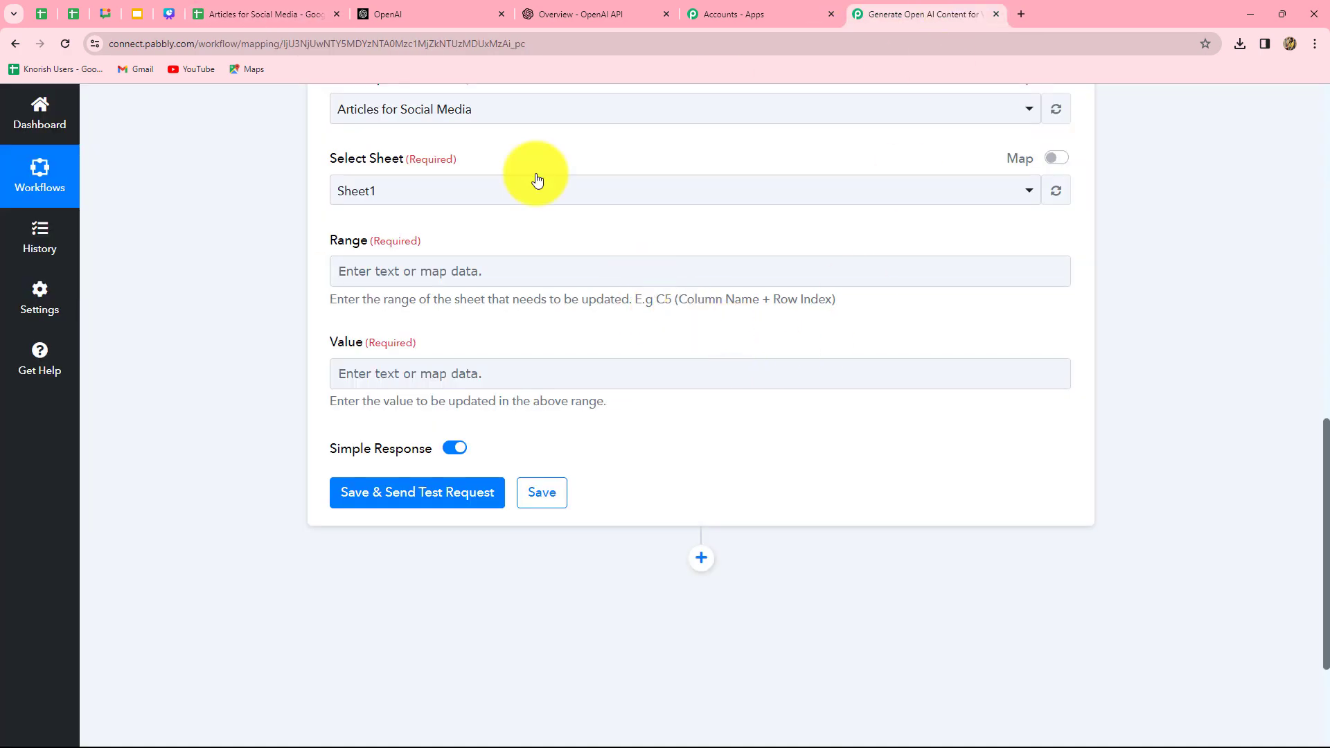
{"action": "left_click", "coordinate": [292, 9]}
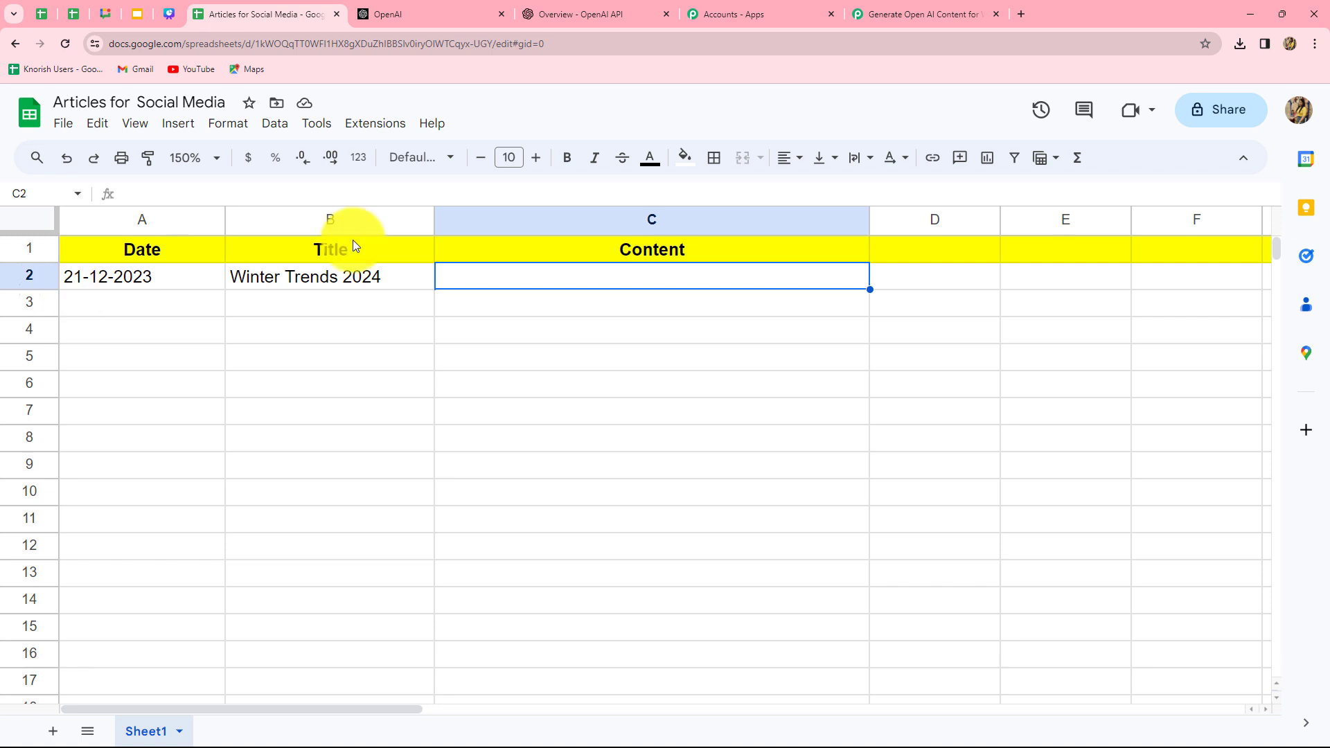
{"action": "left_click", "coordinate": [890, 10]}
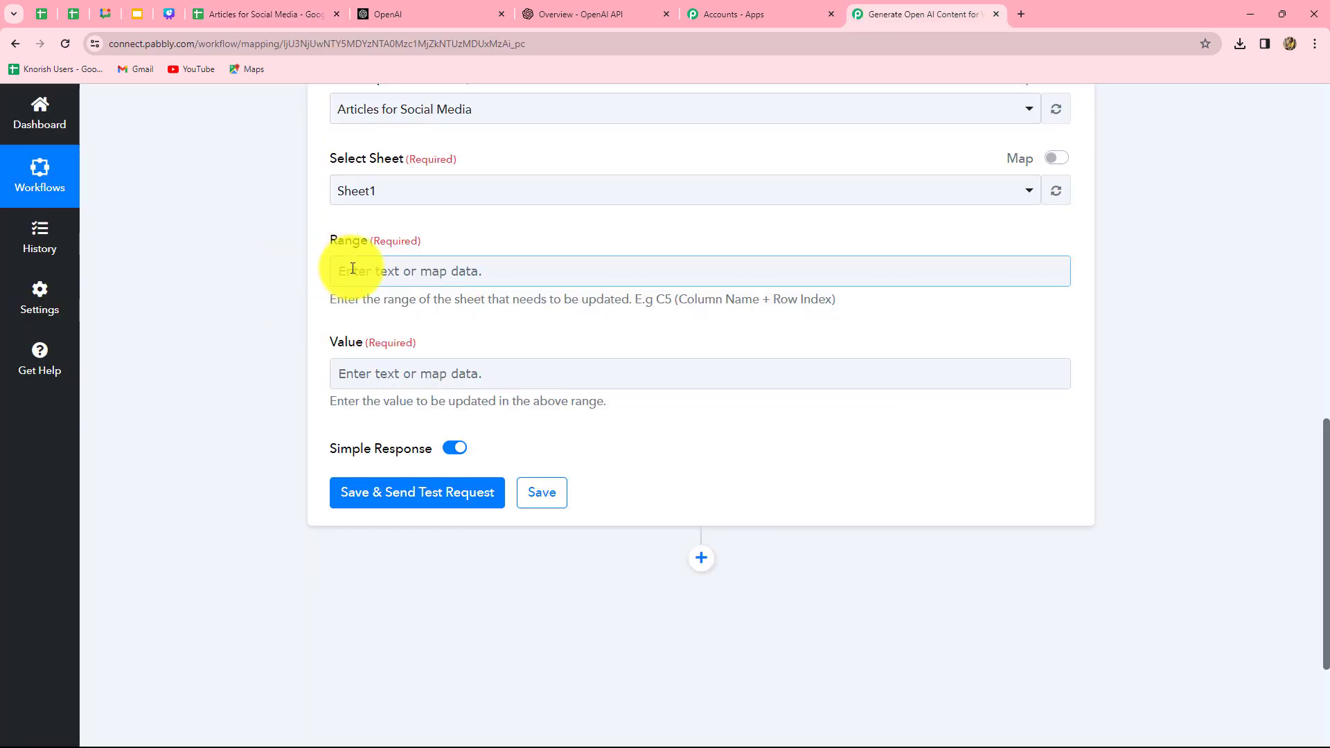
Set the Update Cell Value range to column letter C followed by the RowIndex mapped from the Capture Webhook step
{"action": "left_click", "coordinate": [353, 270]}
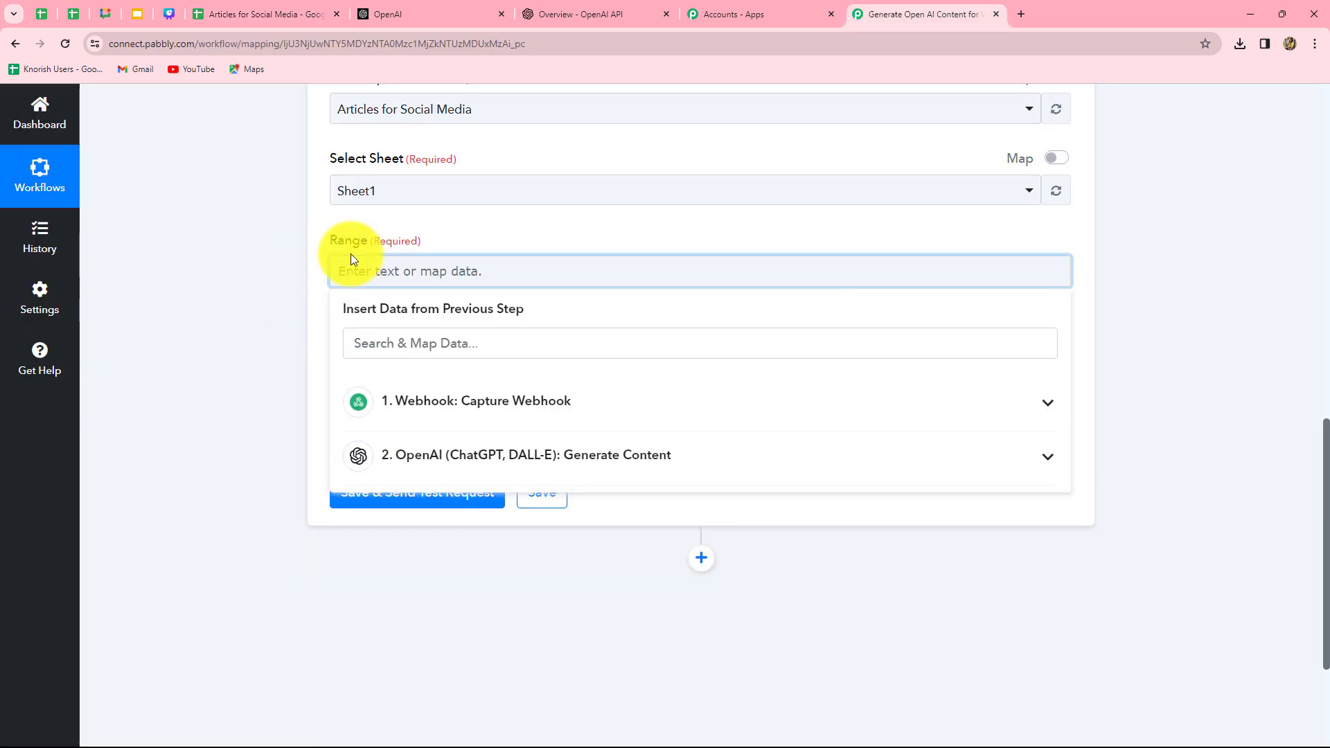
{"action": "type", "text": "C"}
{"action": "left_click", "coordinate": [317, 290]}
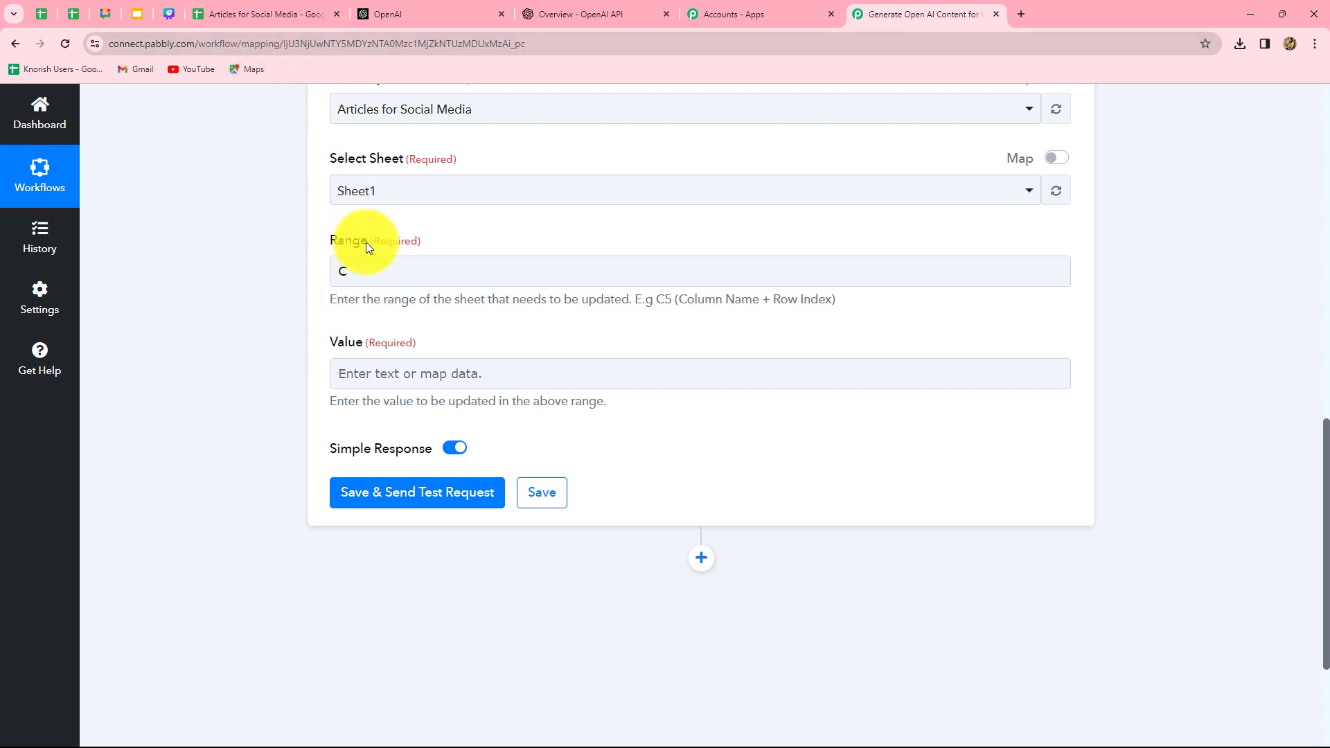
{"action": "left_click", "coordinate": [341, 269]}
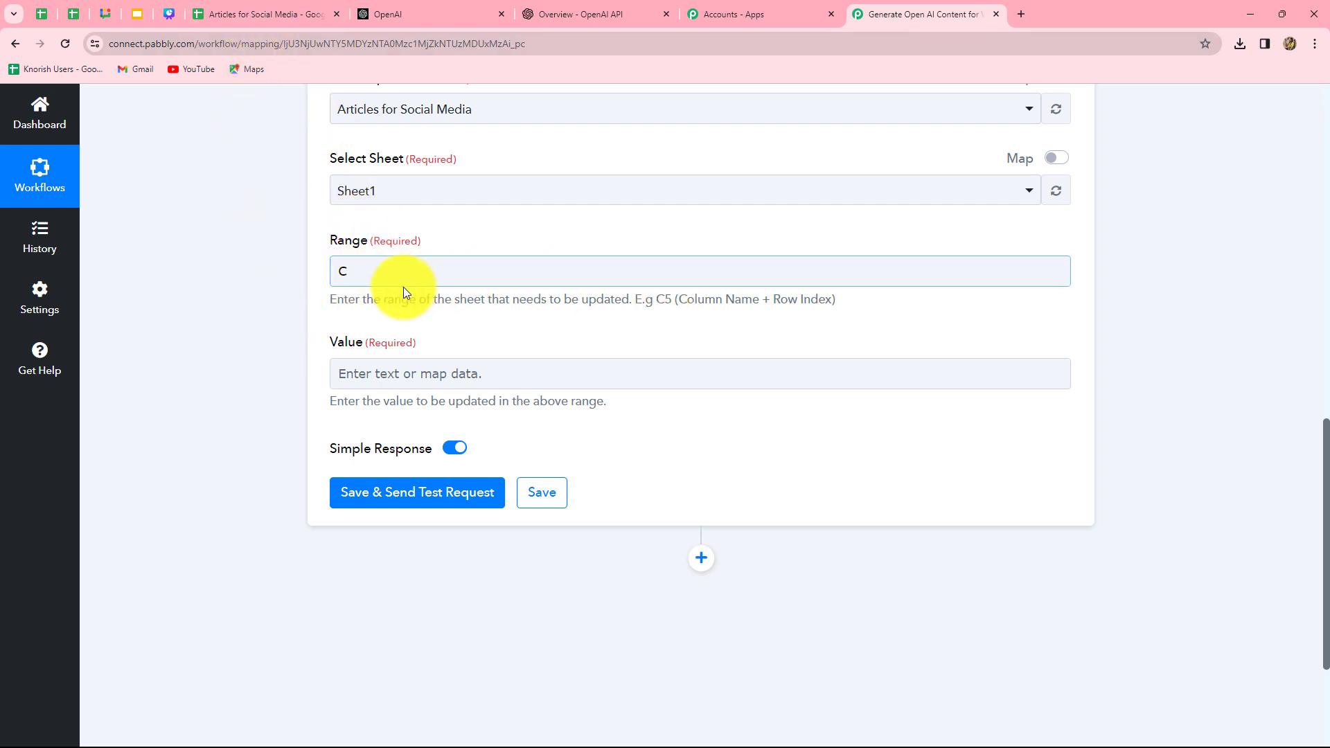
{"action": "left_click", "coordinate": [350, 274]}
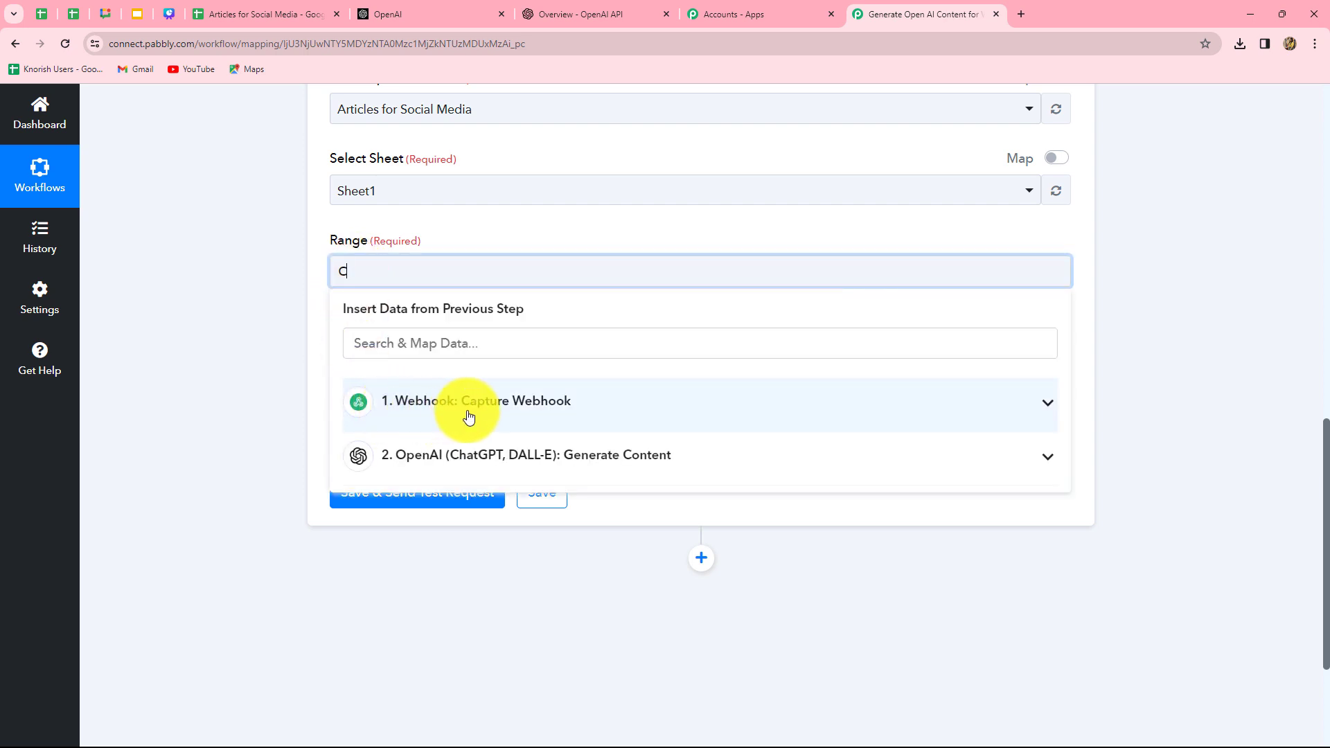
{"action": "left_click", "coordinate": [513, 421]}
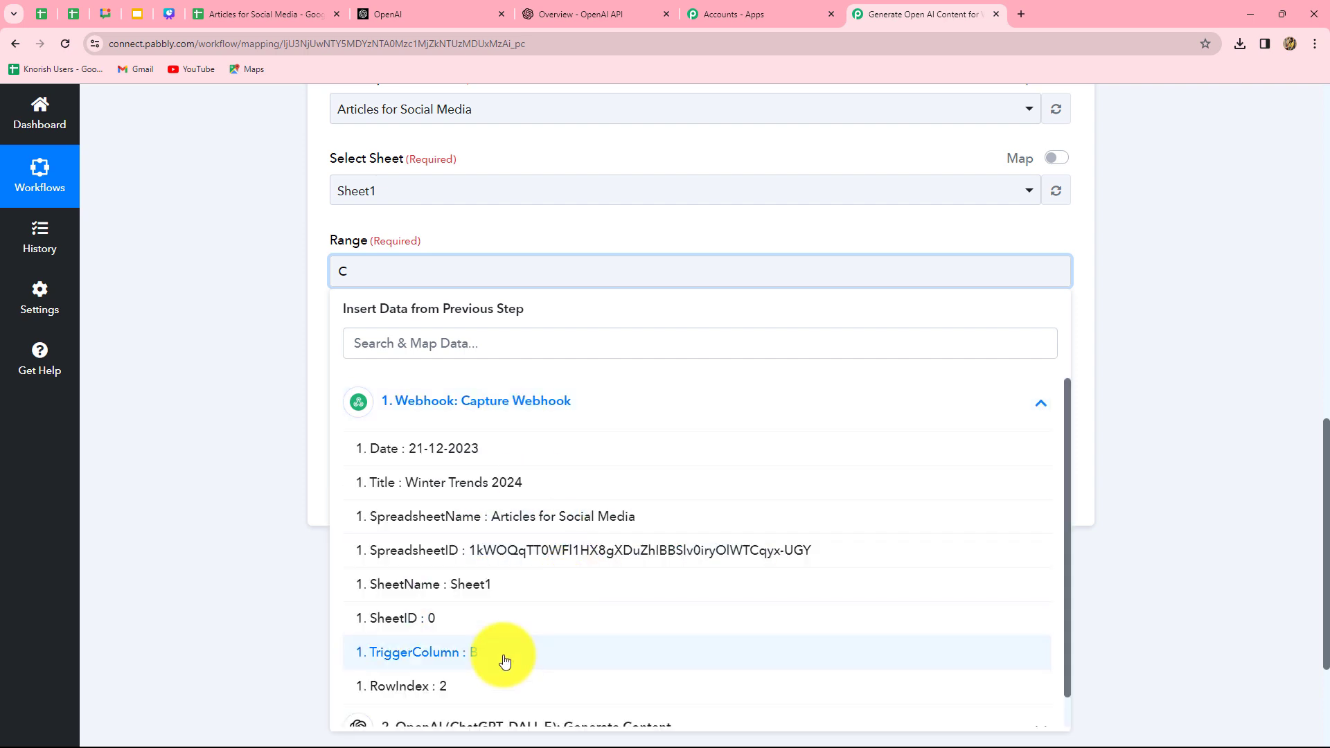
{"action": "left_click", "coordinate": [470, 693]}
{"action": "left_click", "coordinate": [1247, 490]}
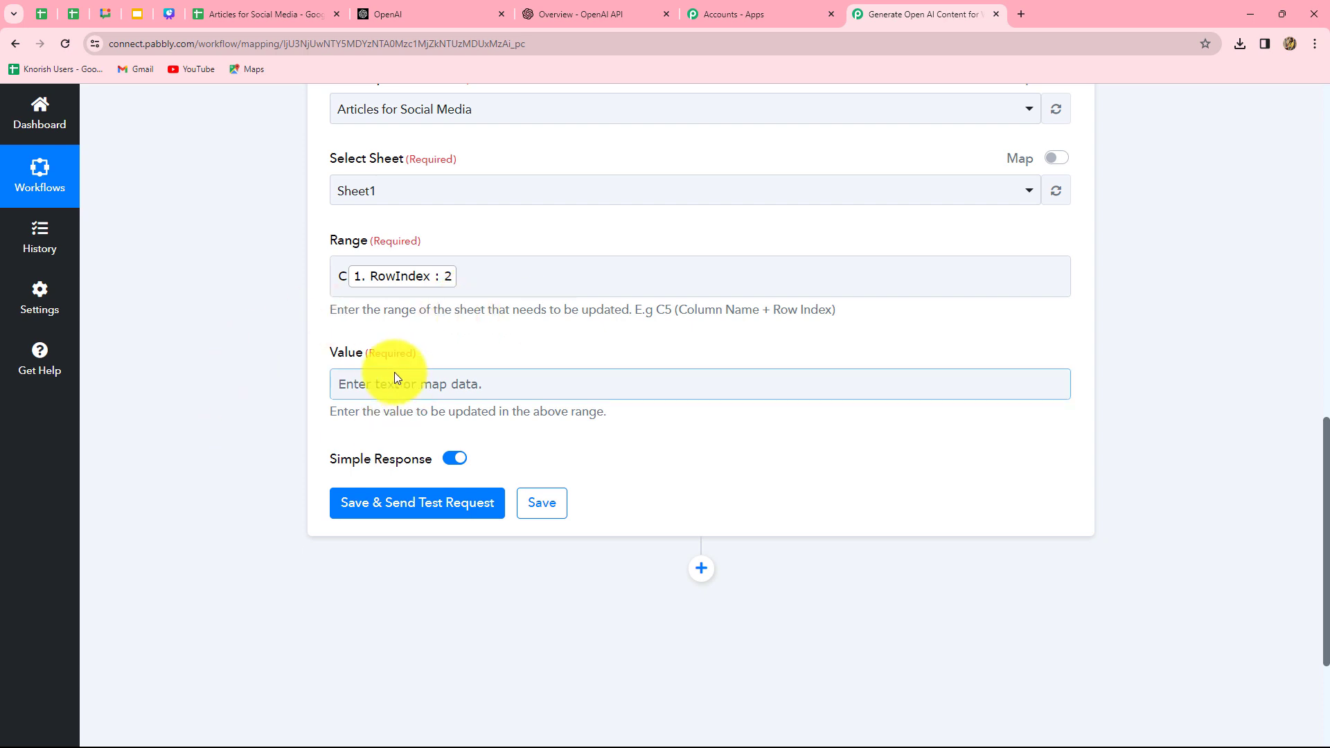
Map the Update Cell Value action's Value field to Choices 0 Text from the OpenAI Generate Content step
{"action": "left_click", "coordinate": [267, 14]}
{"action": "left_click", "coordinate": [959, 12]}
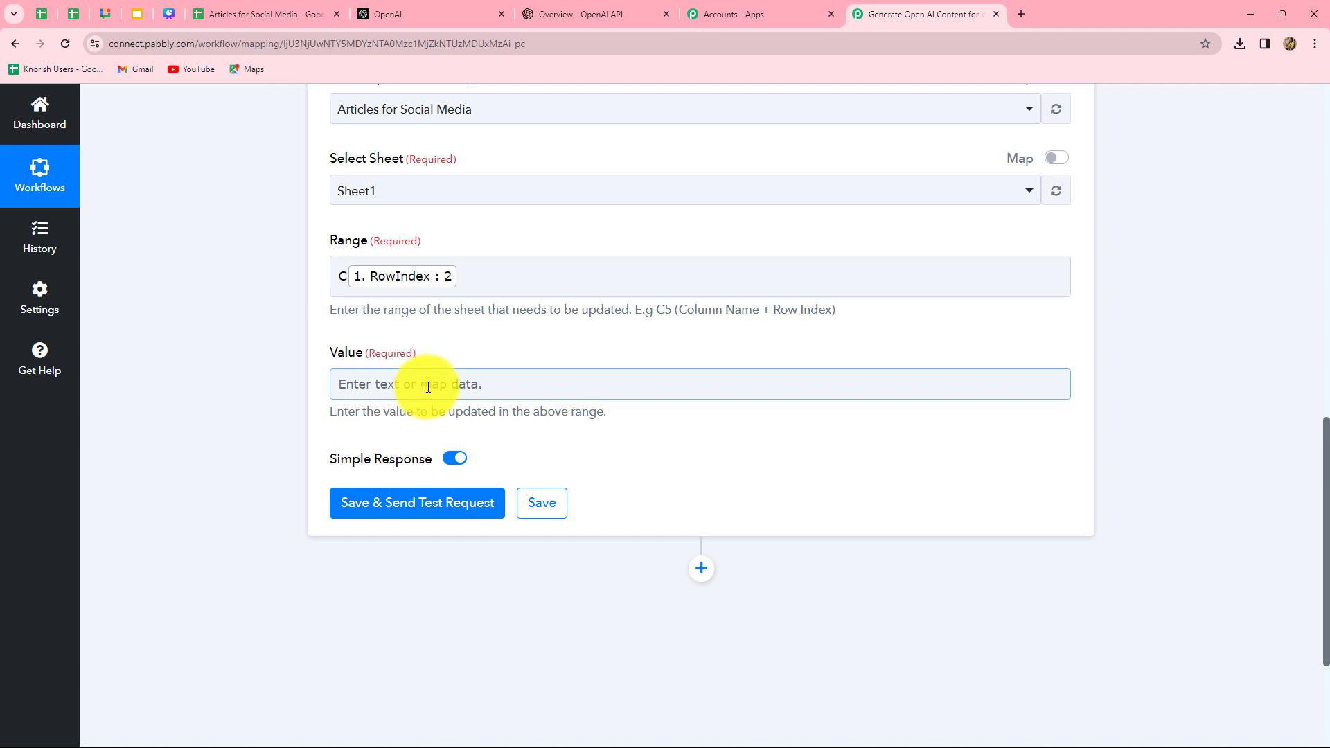
{"action": "left_click", "coordinate": [395, 385]}
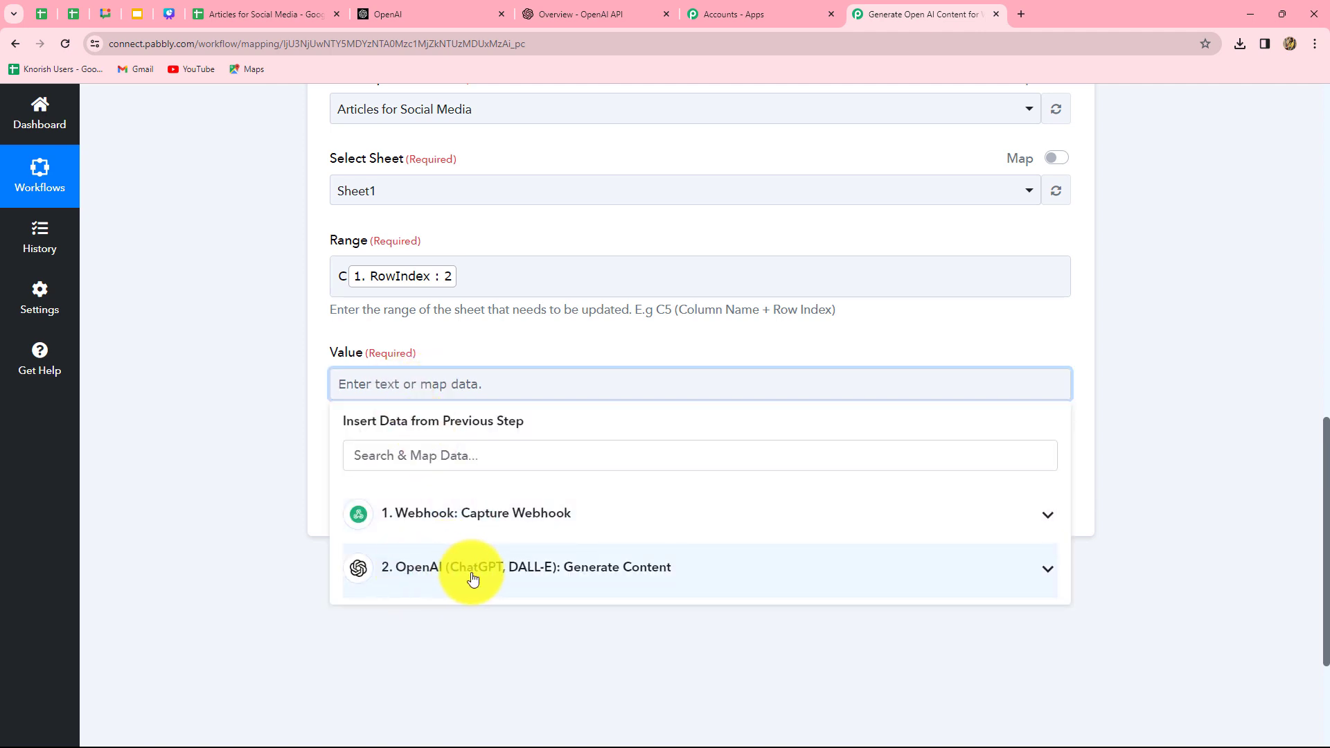
{"action": "scroll", "coordinate": [520, 564], "scroll_direction": "down", "scroll_amount": 2}
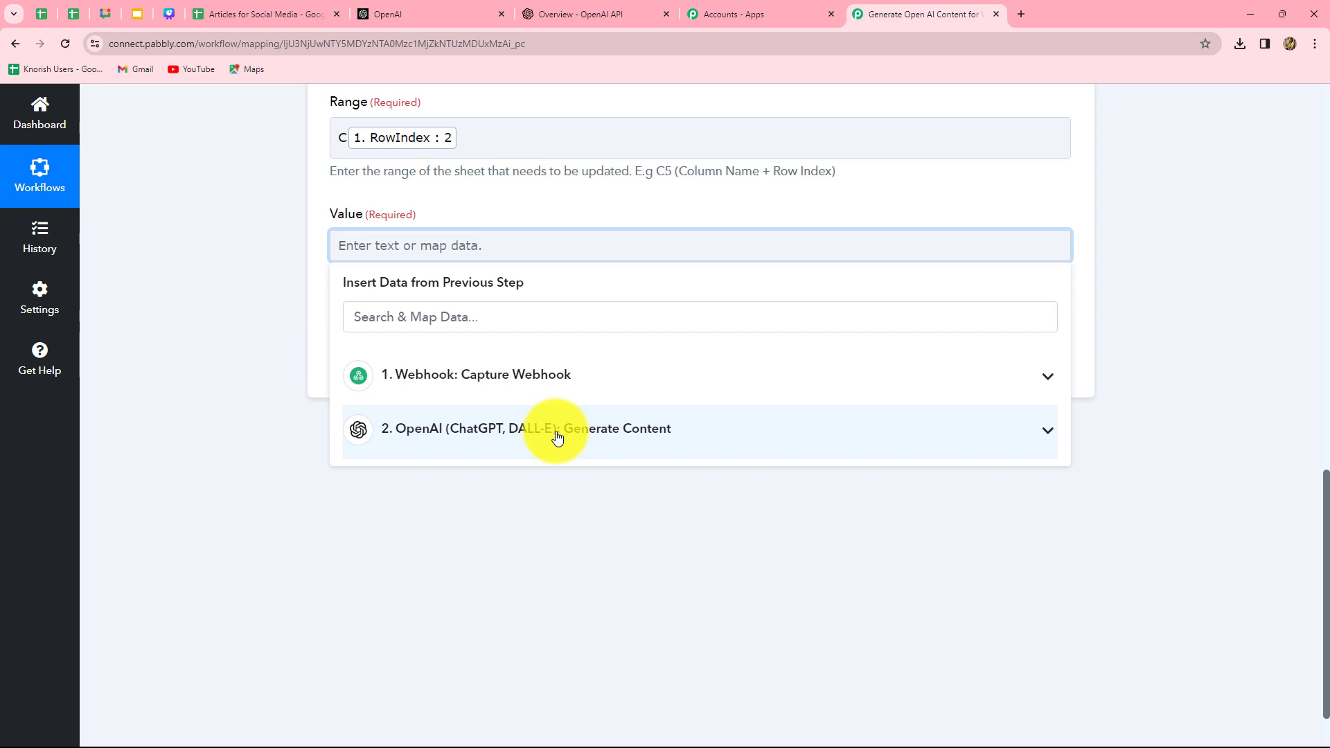
{"action": "left_click", "coordinate": [558, 432]}
{"action": "left_click", "coordinate": [601, 650]}
{"action": "left_click", "coordinate": [1251, 475]}
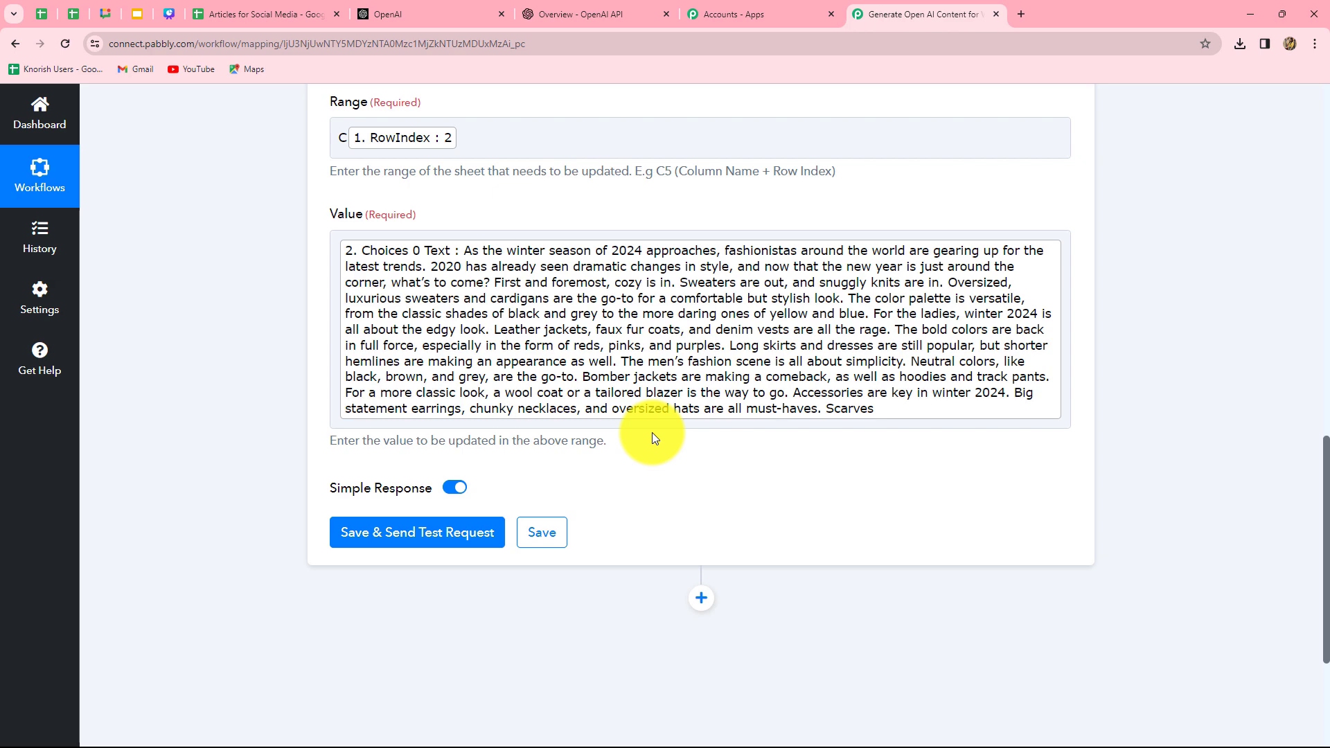
Save the Update Cell Value action with a test request and check the Content cell in the Articles for Social Media spreadsheet
{"action": "left_click", "coordinate": [404, 539]}
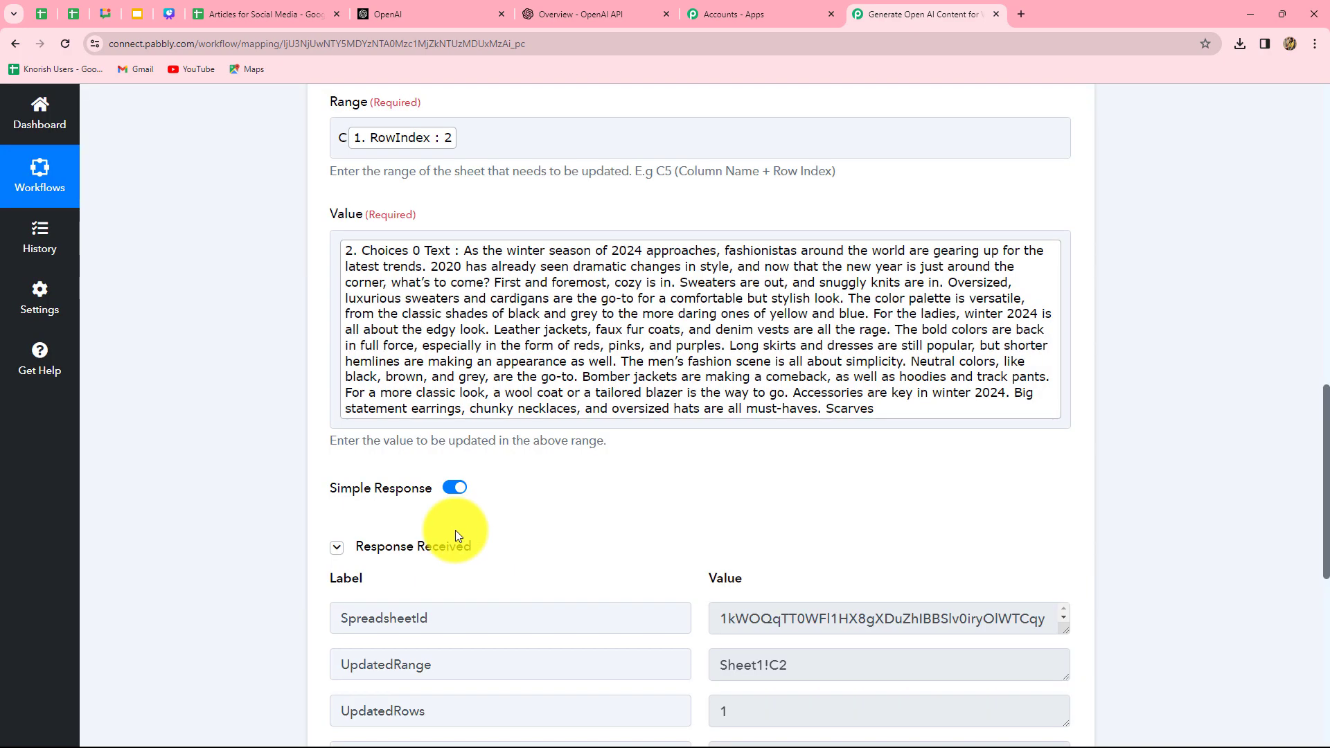
{"action": "scroll", "coordinate": [455, 530], "scroll_direction": "down", "scroll_amount": 4}
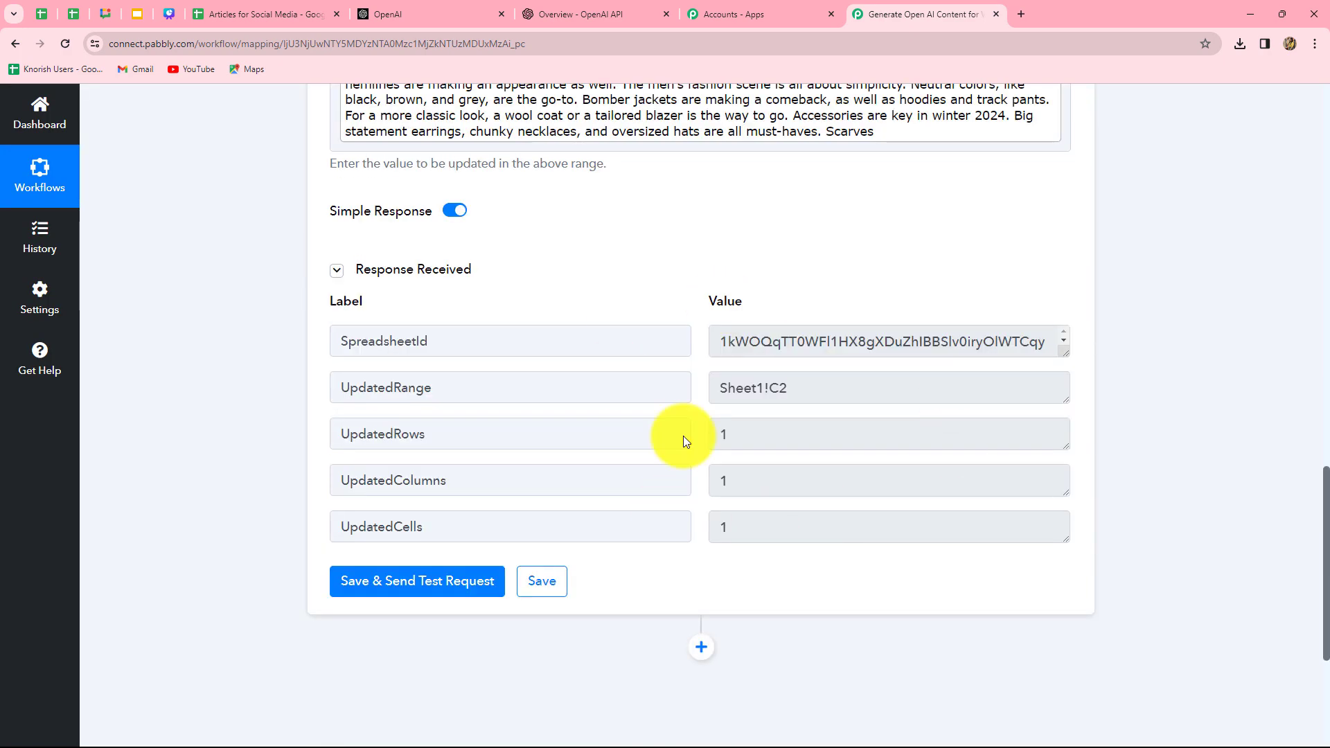
{"action": "left_click", "coordinate": [293, 10]}
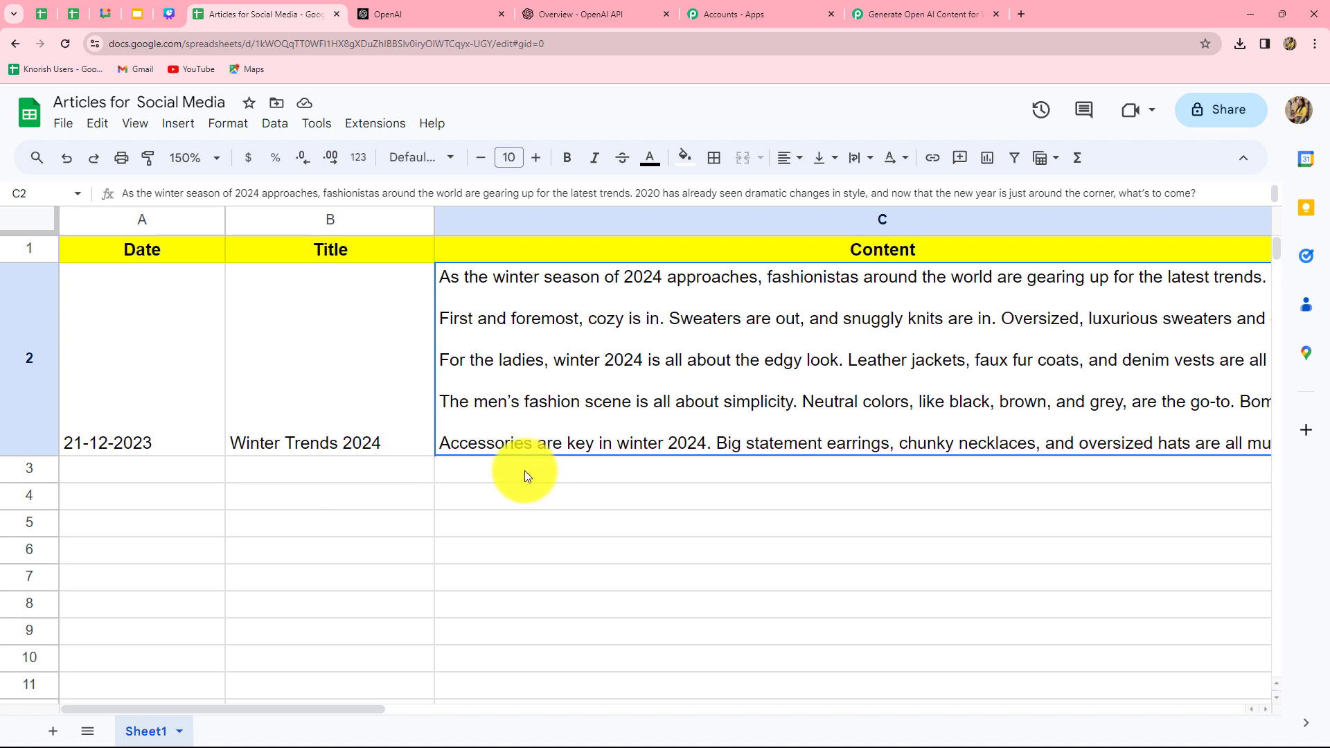
Add a new row 3 to the spreadsheet with date 22-12-2023 and title Impact of Fast Fashion in India
{"action": "left_click", "coordinate": [132, 477]}
{"action": "type", "text": "22-12-2023"}
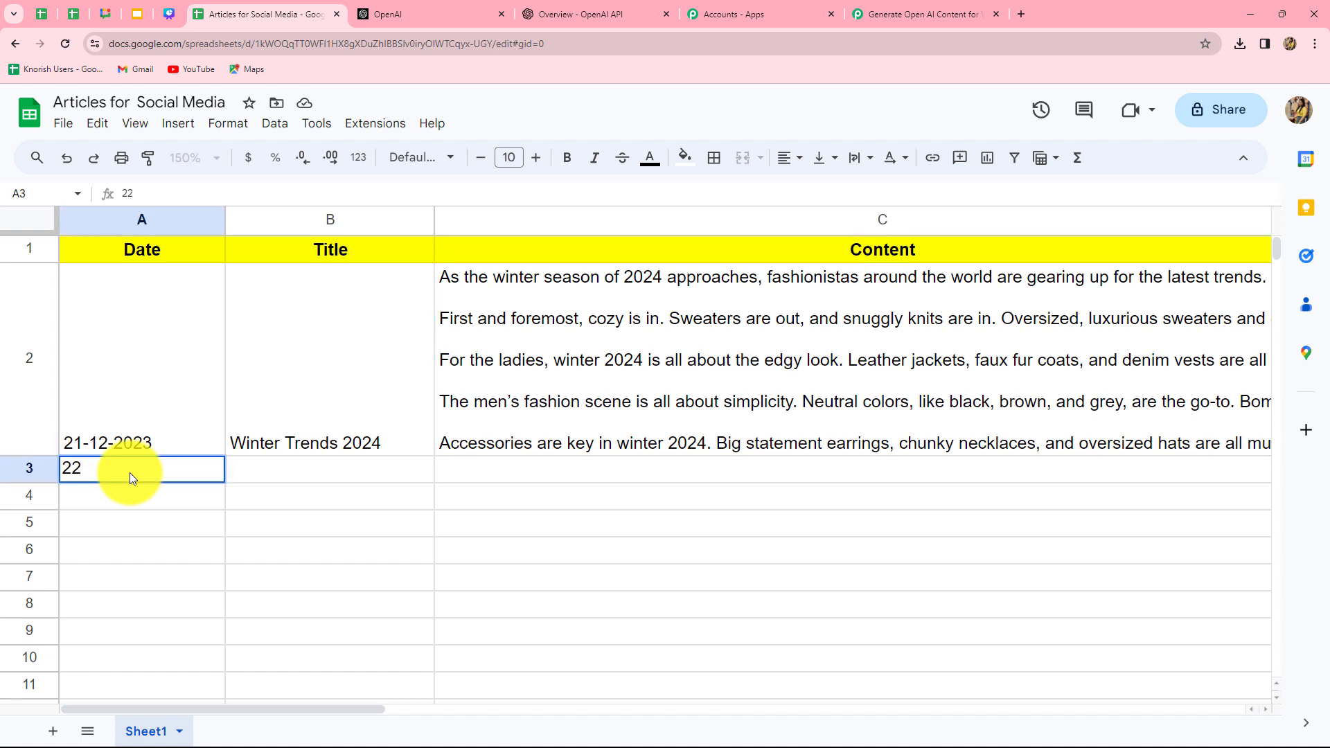
{"action": "key", "text": "Tab"}
{"action": "type", "text": "Impact of Fast Fashion in India"}
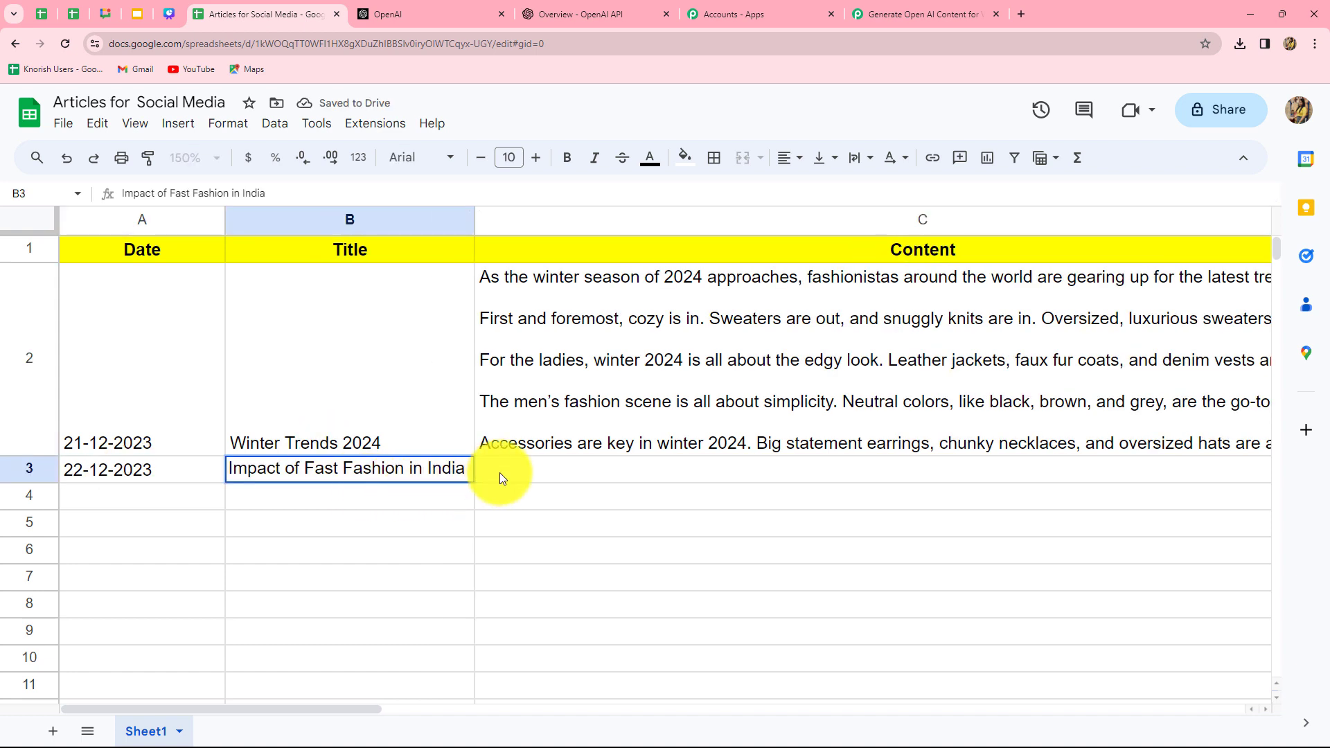
{"action": "key", "text": "Tab"}
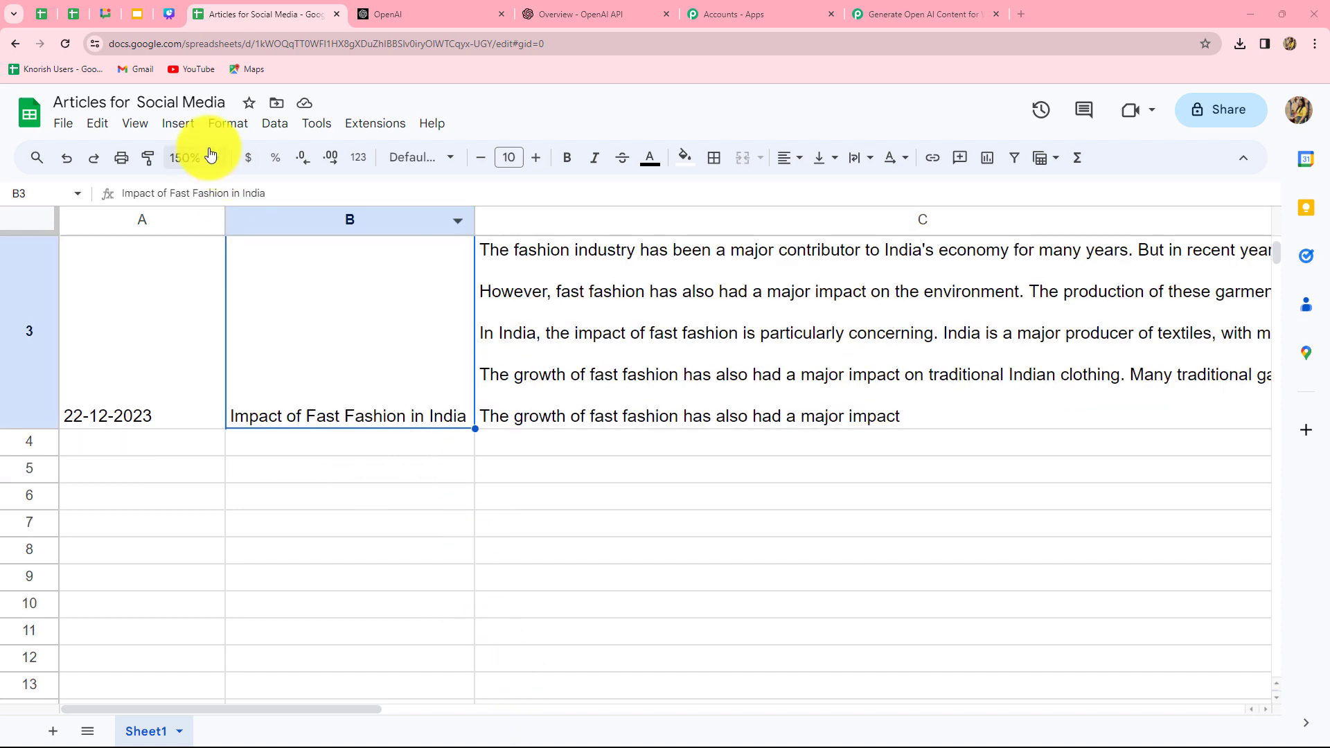
Set the spreadsheet zoom to 125% and review the Content column's articles alongside the workflow's steps in Pabbly Connect
{"action": "left_click", "coordinate": [217, 158]}
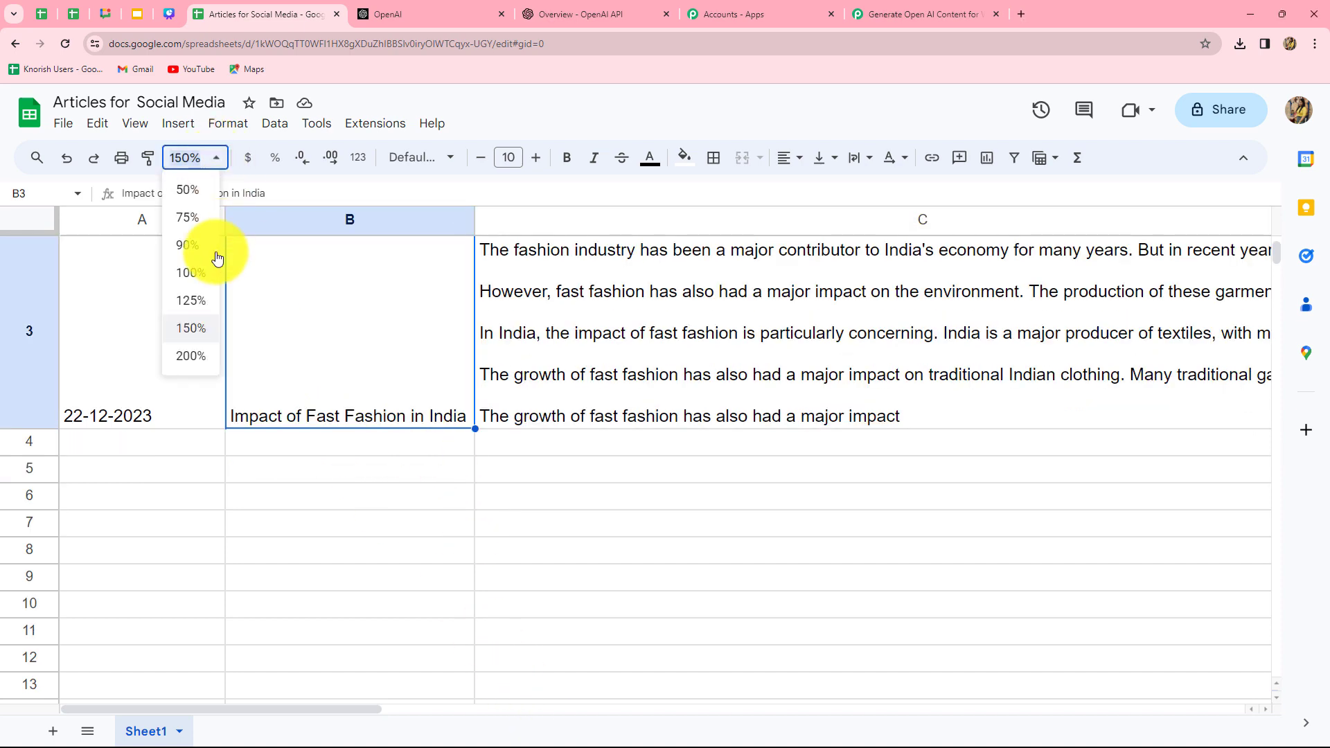
{"action": "left_click", "coordinate": [187, 297]}
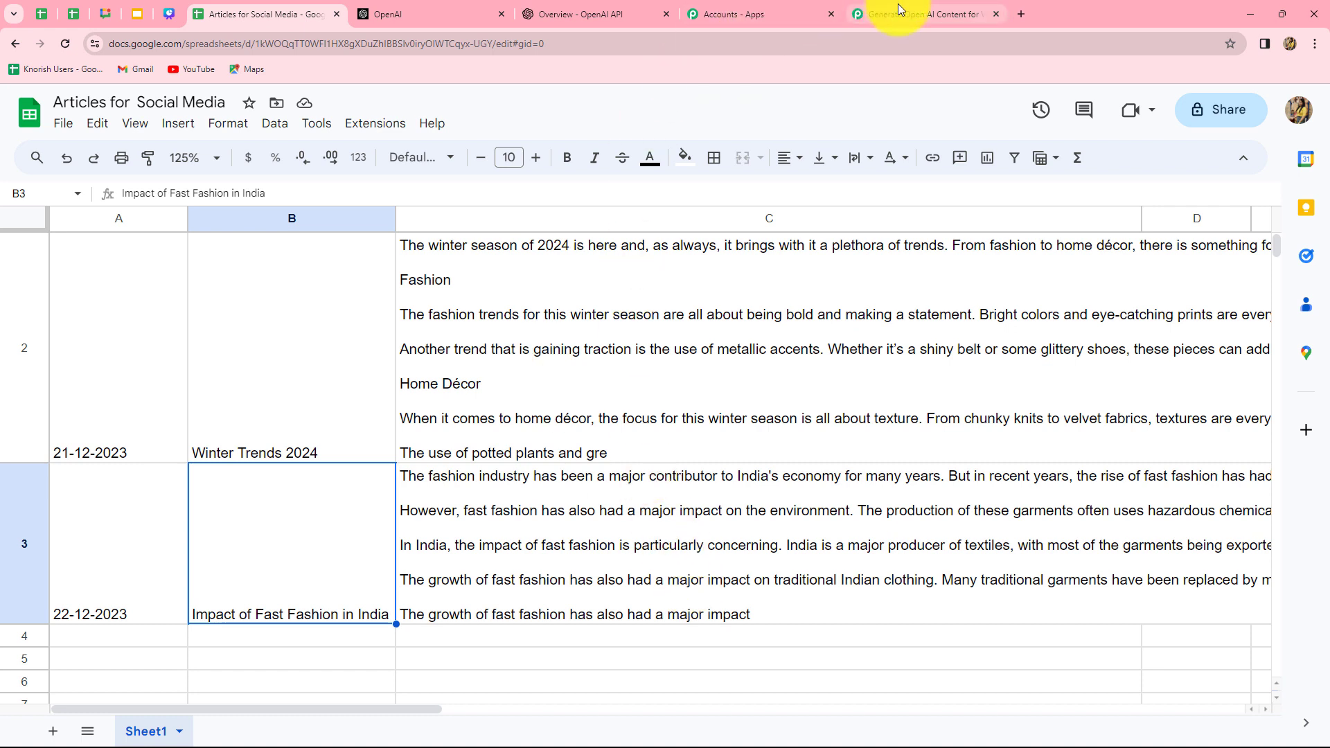
{"action": "mouse_move", "coordinate": [898, 3]}
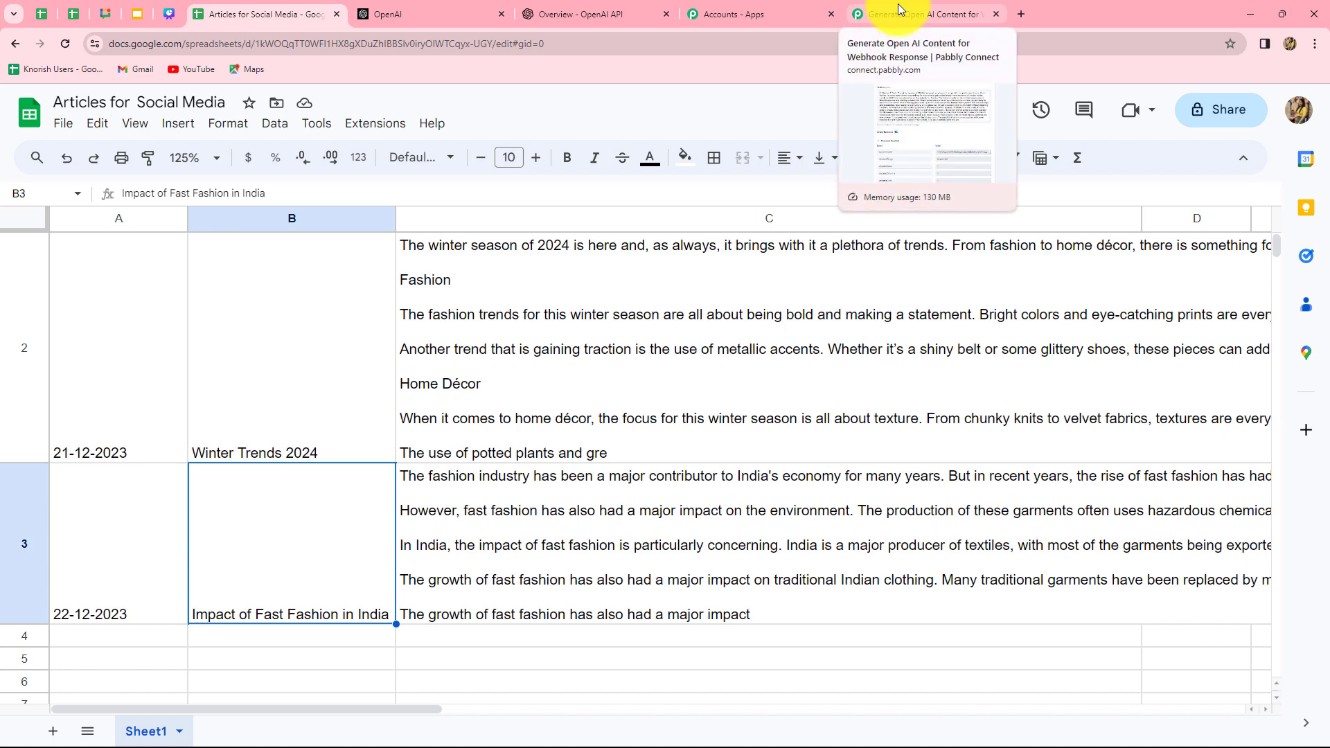
{"action": "left_click", "coordinate": [898, 3]}
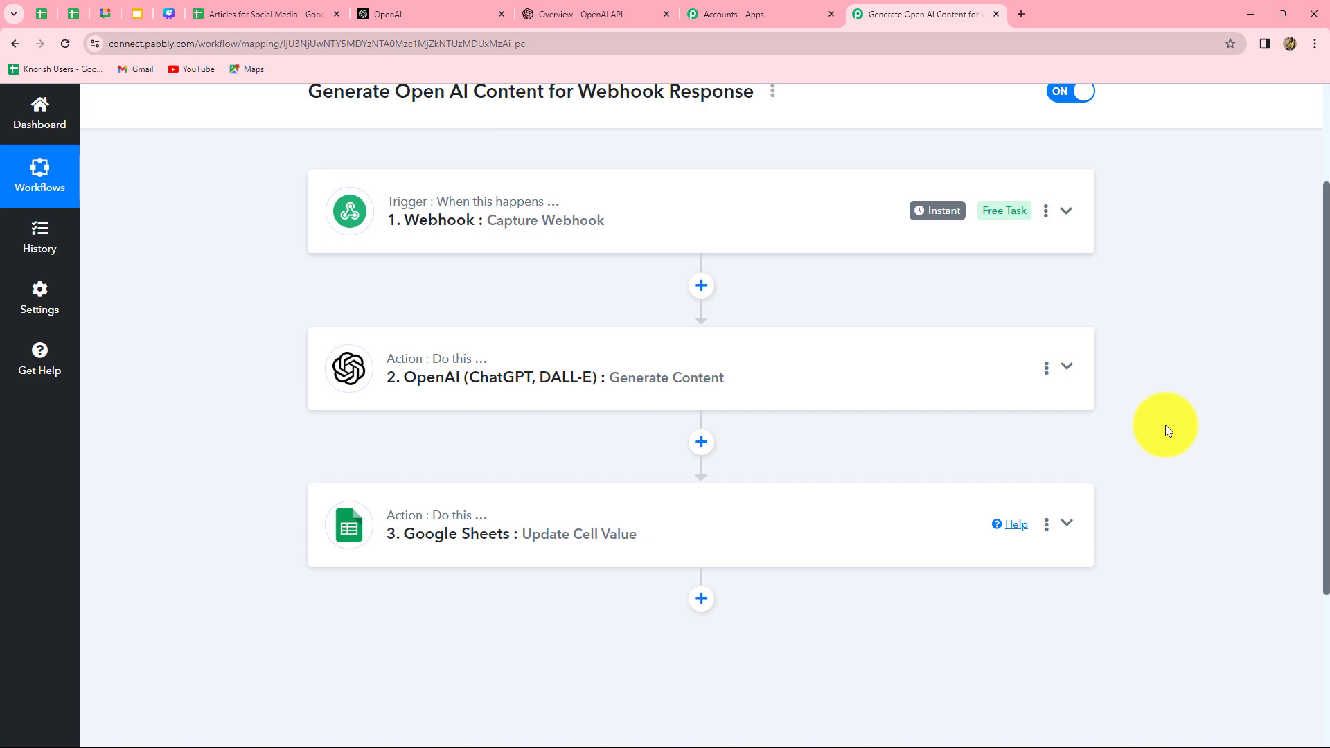
{"action": "left_click", "coordinate": [266, 15]}
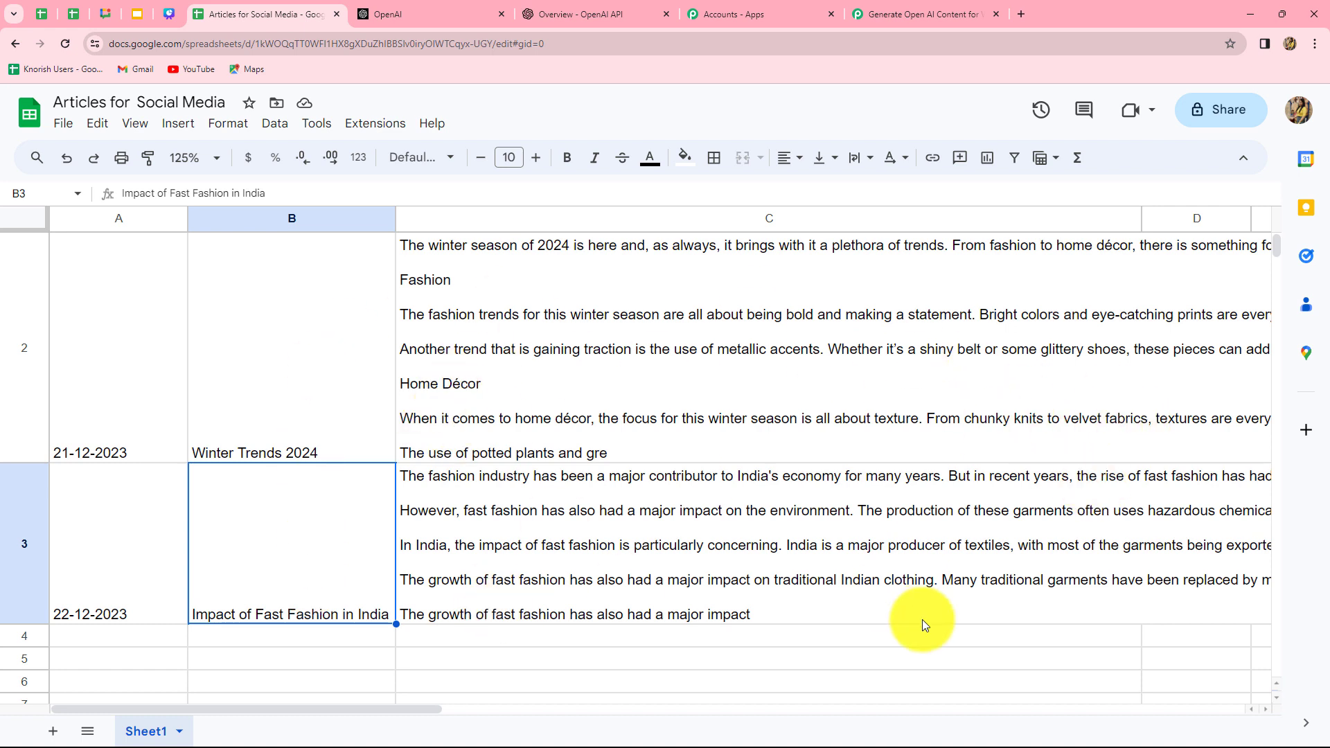
{"action": "left_click", "coordinate": [901, 14]}
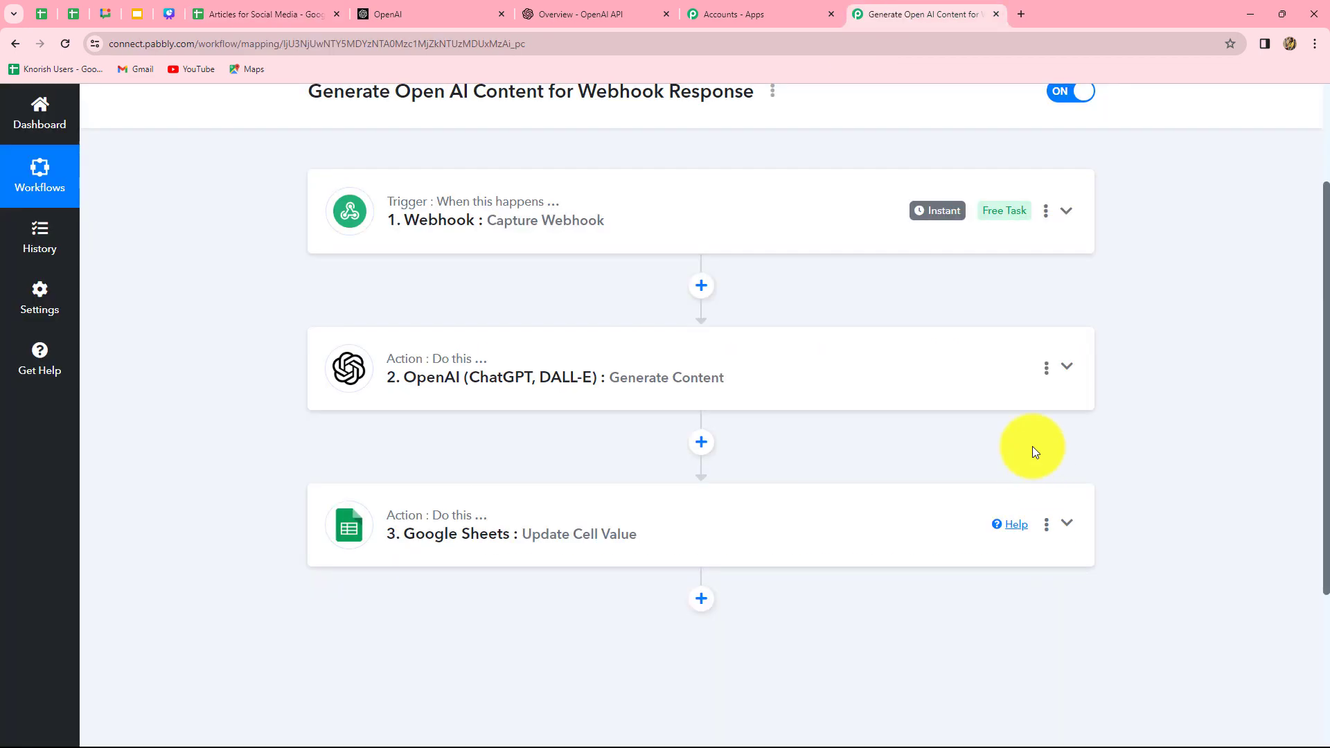